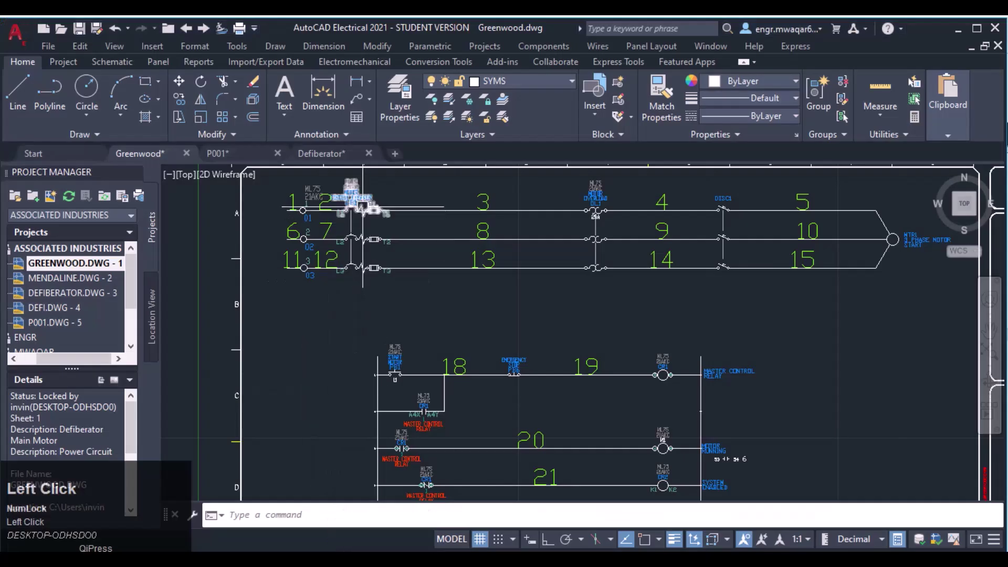
# Open the motor circuit breaker CB1 in the power circuit for component editing and review its data
pyautogui.rightClick(376, 217)
pyautogui.click(368, 163)
pyautogui.click(373, 263)
pyautogui.press('Tab')
pyautogui.moveTo(518, 117); pyautogui.dragTo(469, 115)
pyautogui.moveTo(547, 132); pyautogui.dragTo(504, 132)
pyautogui.click(580, 477)
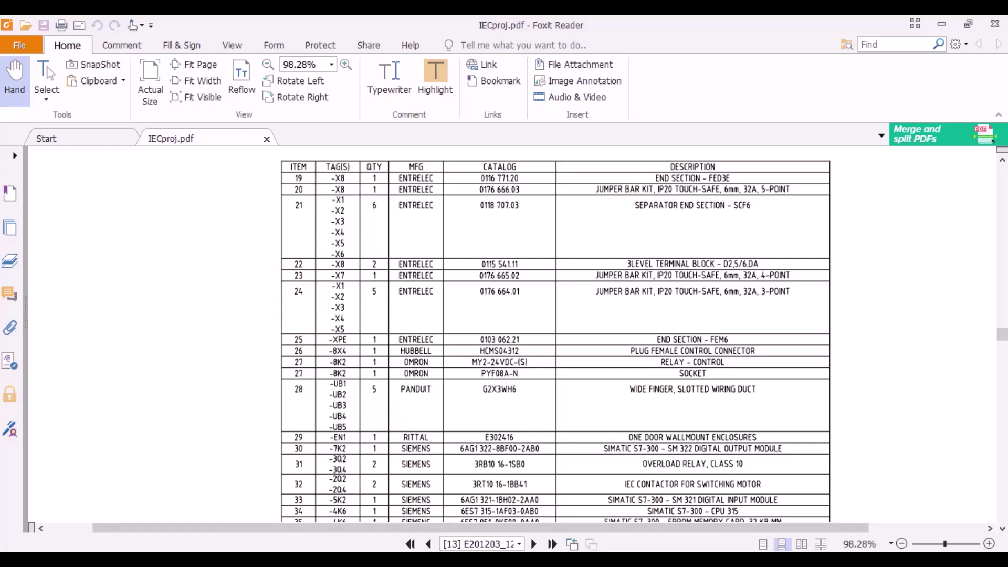
# Switch from the PDF parts list to AutoCAD Electrical and examine the power circuit's wire numbers and components in the Greenwood drawing
pyautogui.click(274, 506)
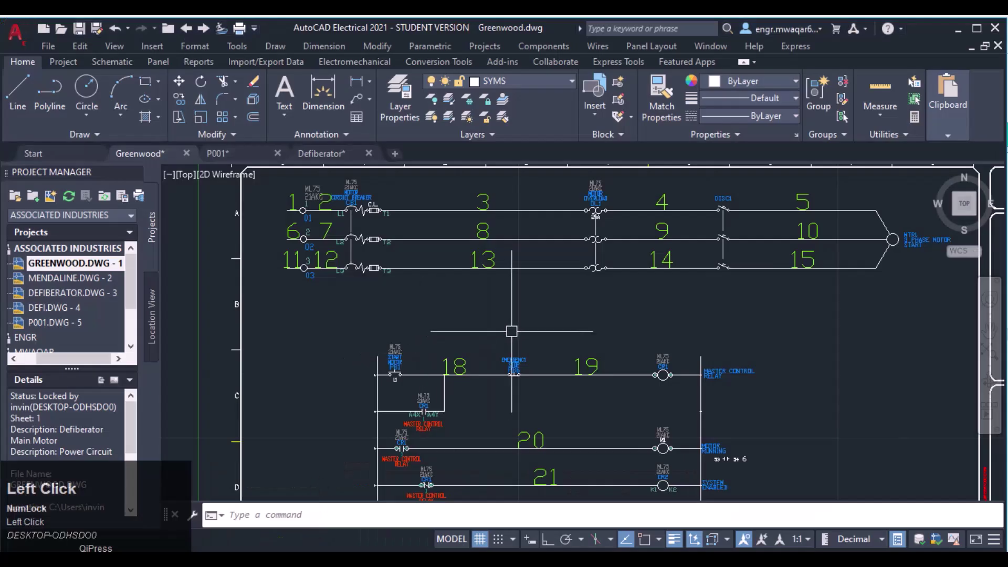
pyautogui.moveTo(512, 332); pyautogui.dragTo(479, 285, button='middle')
pyautogui.scroll(-2, 483, 285)
pyautogui.moveTo(629, 292)
pyautogui.mouseDown(button='middle')
pyautogui.moveTo(555, 273)
pyautogui.moveTo(556, 262)
pyautogui.mouseUp(button='middle')
pyautogui.scroll(-2, 658, 268)
pyautogui.moveTo(621, 270); pyautogui.dragTo(608, 280, button='middle')
pyautogui.scroll(2, 727, 292)
pyautogui.moveTo(556, 302); pyautogui.dragTo(647, 306, button='middle')
pyautogui.scroll(4, 297, 193)
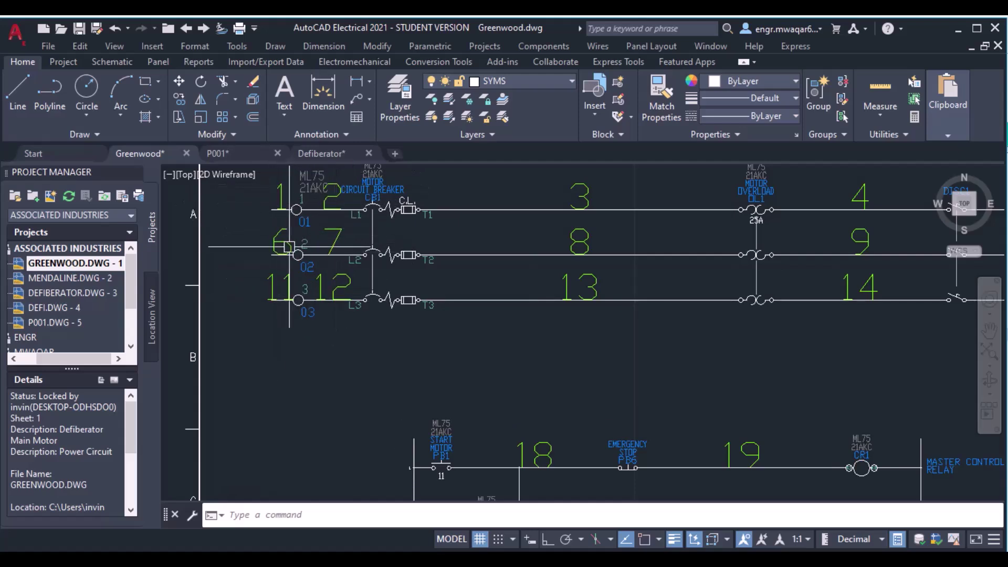
pyautogui.scroll(-2, 495, 281)
pyautogui.scroll(2, 407, 236)
pyautogui.scroll(2, 449, 229)
pyautogui.scroll(-2, 776, 224)
pyautogui.moveTo(782, 222); pyautogui.dragTo(567, 224, button='middle')
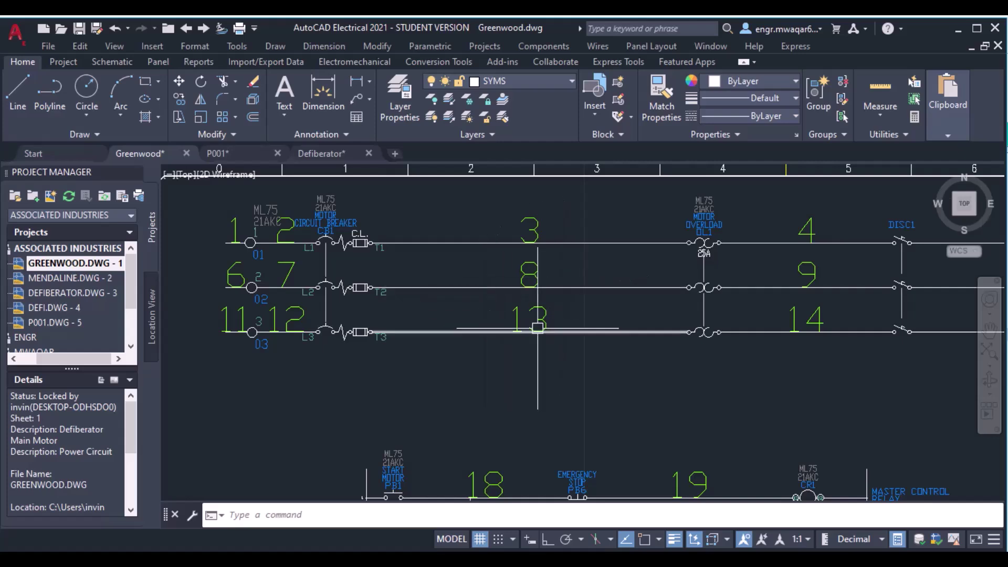
pyautogui.moveTo(844, 218); pyautogui.dragTo(703, 228, button='middle')
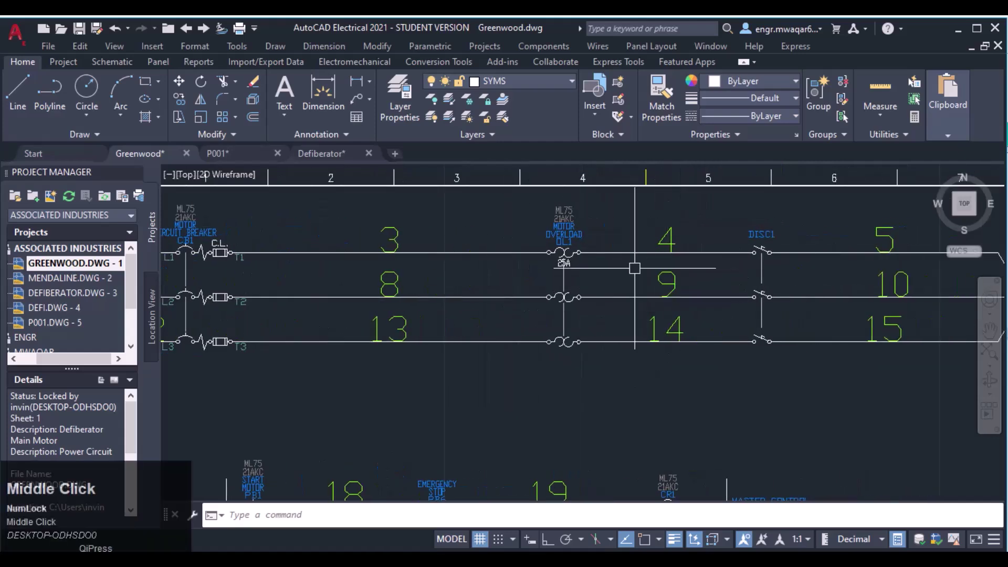
pyautogui.scroll(-3, 734, 273)
pyautogui.moveTo(777, 342); pyautogui.dragTo(756, 292, button='middle')
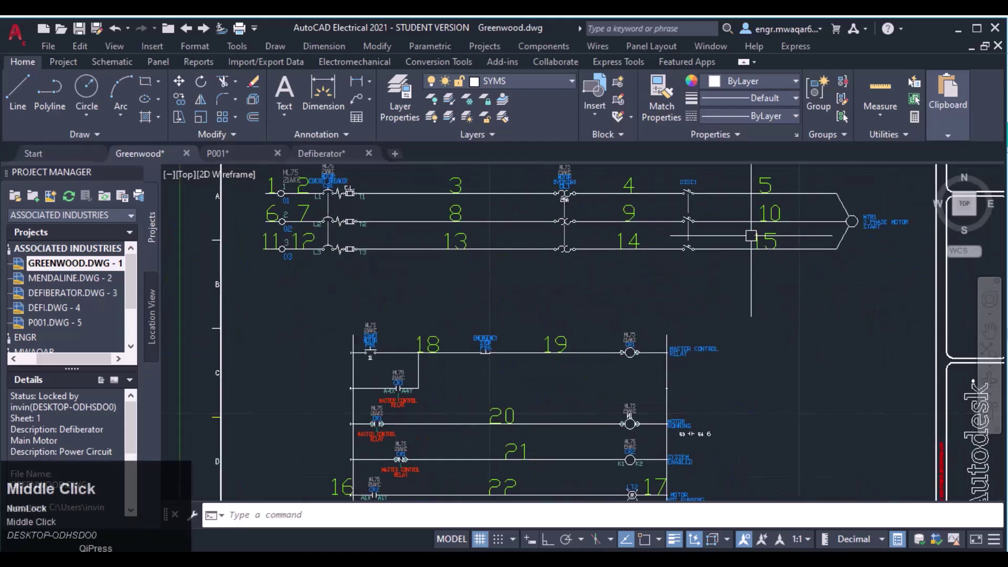
pyautogui.scroll(-2, 756, 293)
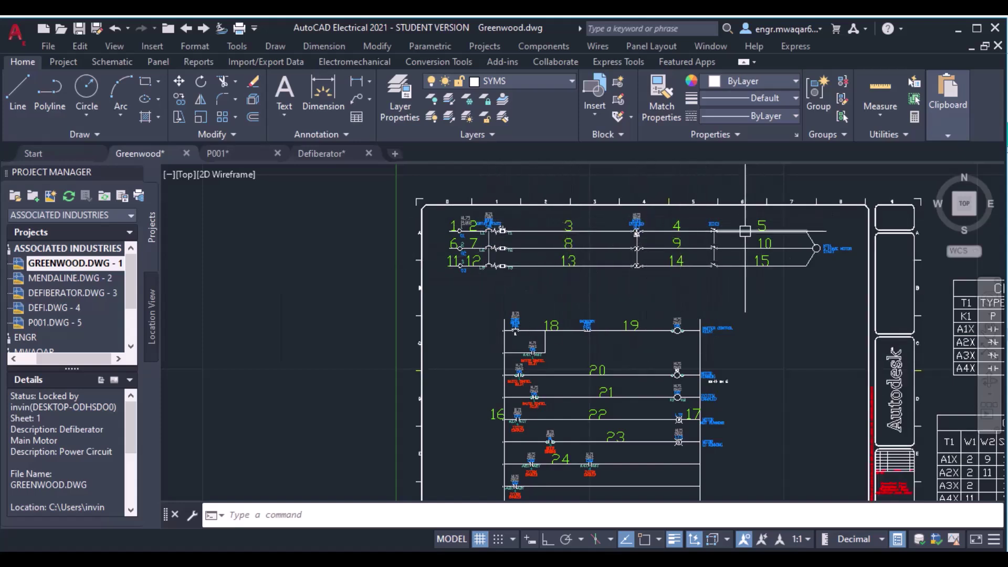
# Open the drawing properties of GREENWOOD.DWG and show its cross-reference settings
pyautogui.rightClick(75, 263)
pyautogui.click(120, 389)
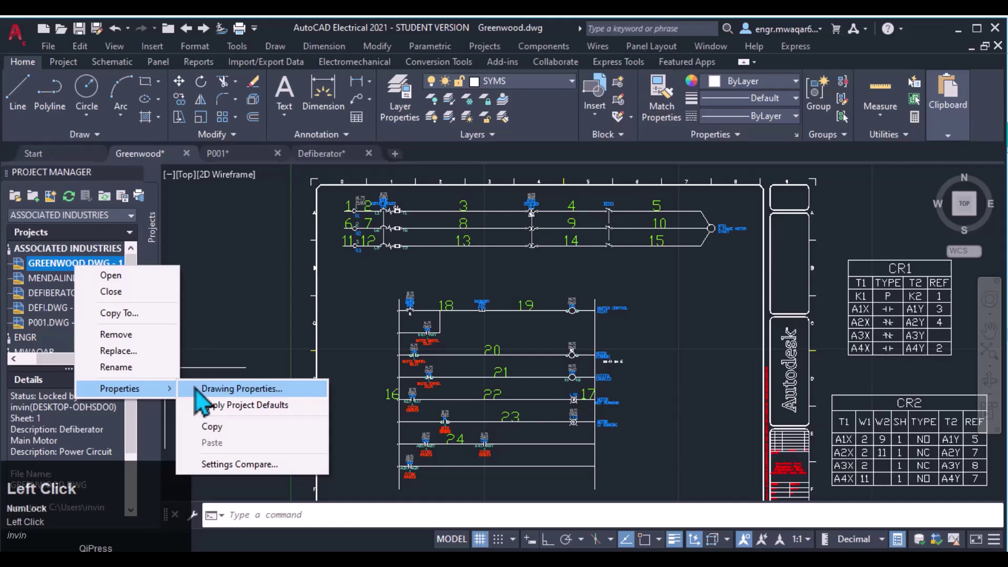
pyautogui.click(197, 389)
pyautogui.click(498, 100)
pyautogui.moveTo(433, 86); pyautogui.dragTo(584, 40)
pyautogui.click(490, 109)
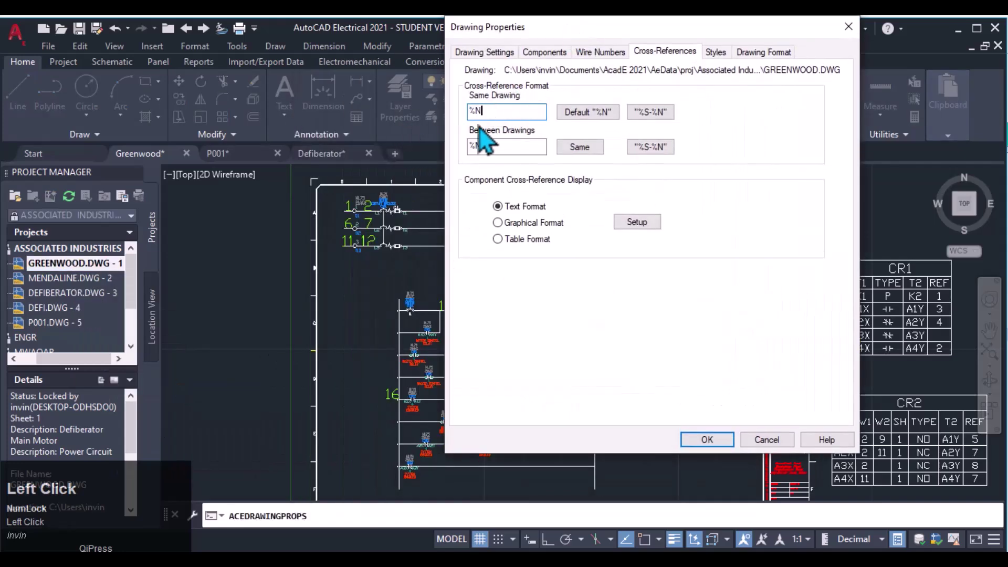
# Examine the Same Drawing and Between Drawings cross-reference formats, and close the drawing properties without applying changes
pyautogui.moveTo(483, 112); pyautogui.dragTo(72, 121)
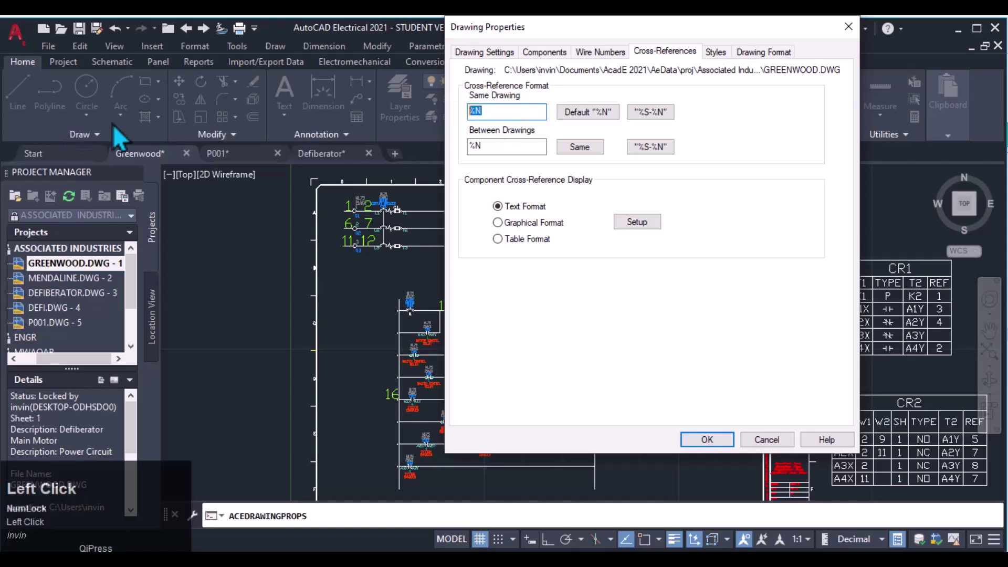
pyautogui.moveTo(544, 32); pyautogui.dragTo(752, 34)
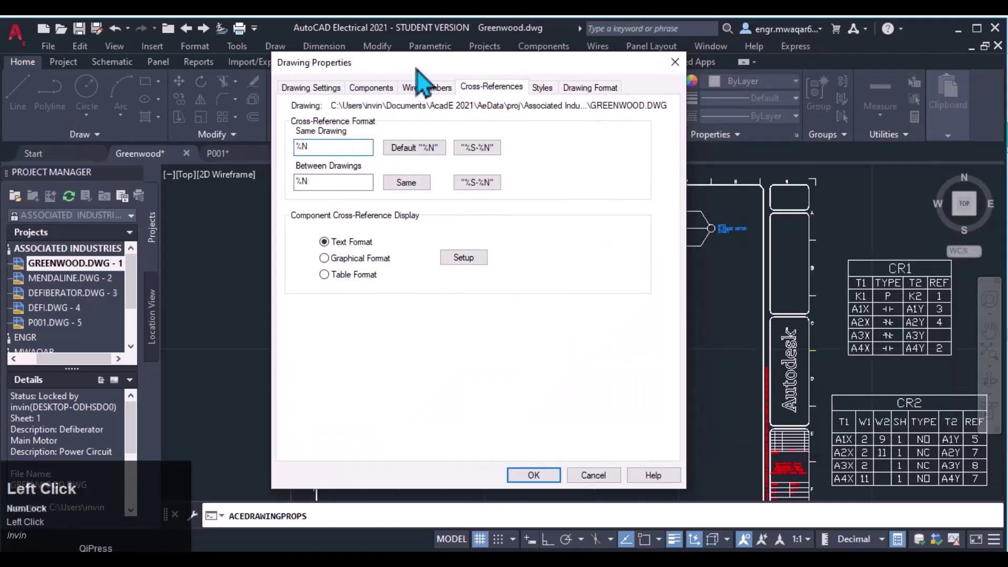
pyautogui.moveTo(414, 67); pyautogui.dragTo(608, 47)
pyautogui.click(512, 121)
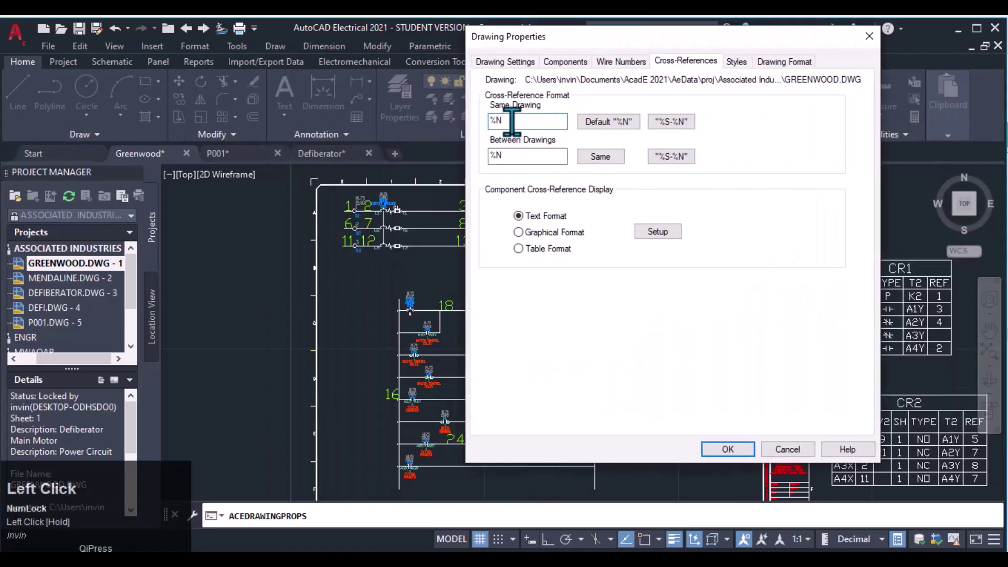
pyautogui.click(517, 155)
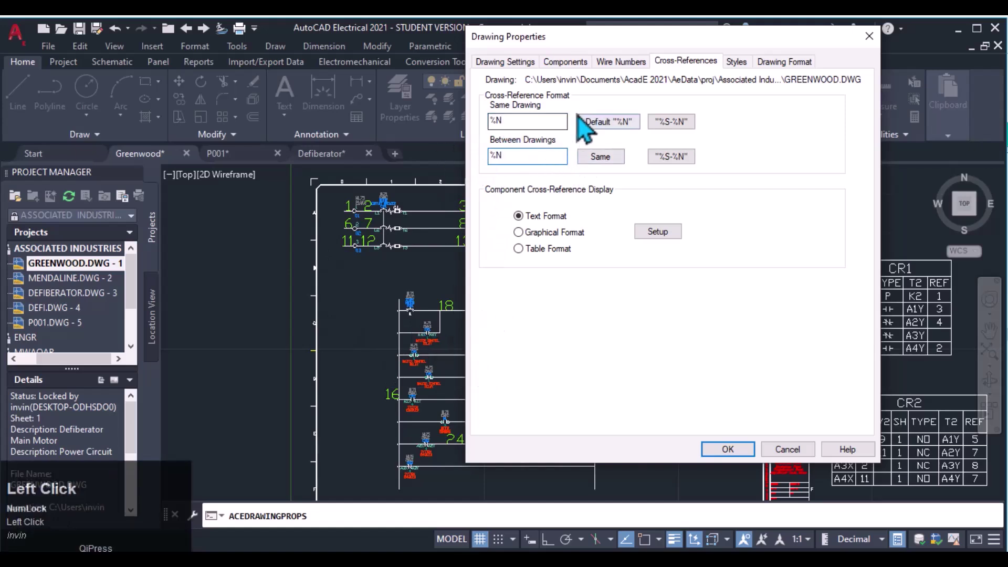
pyautogui.moveTo(641, 38); pyautogui.dragTo(726, 40)
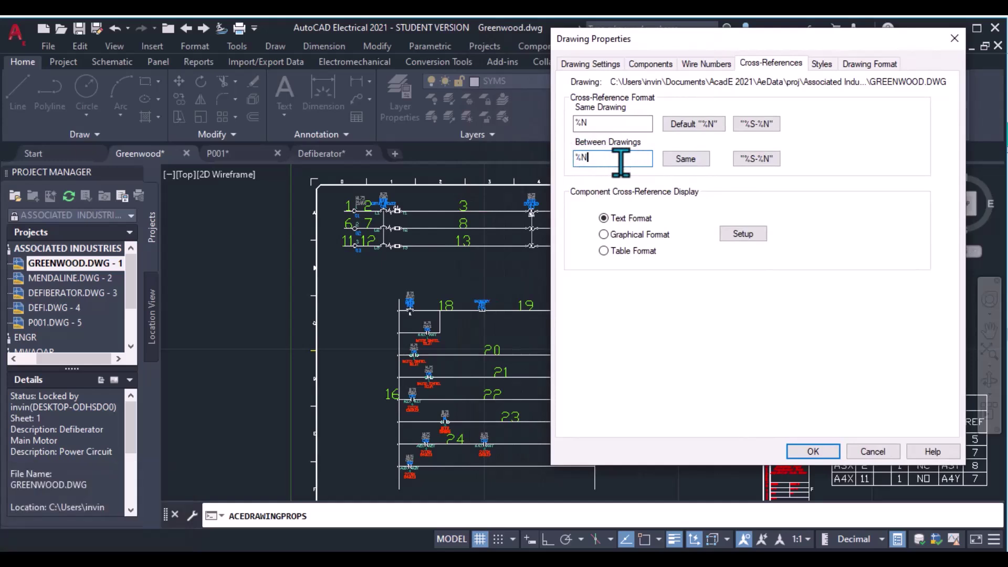
pyautogui.write(']')
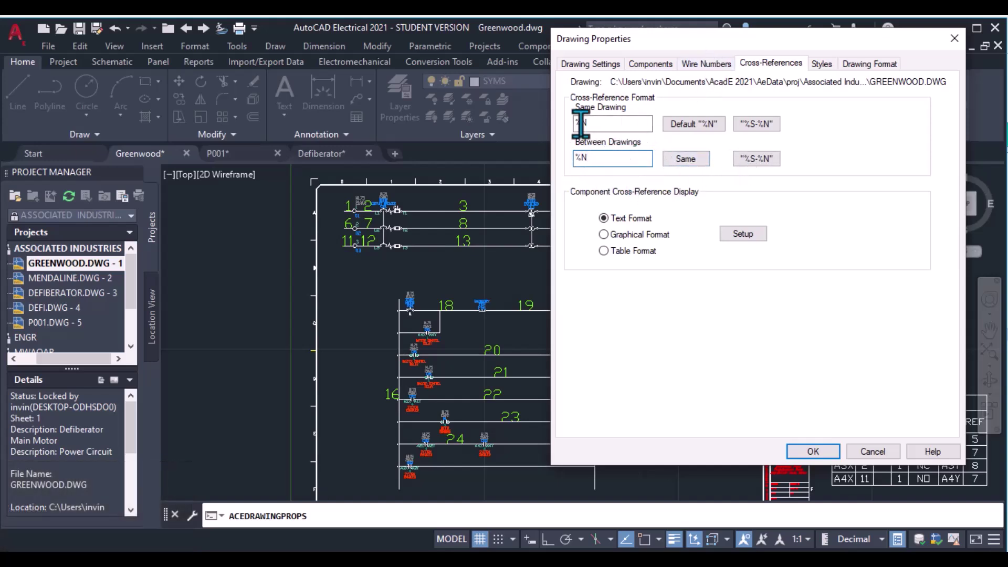
pyautogui.click(606, 123)
pyautogui.click(609, 158)
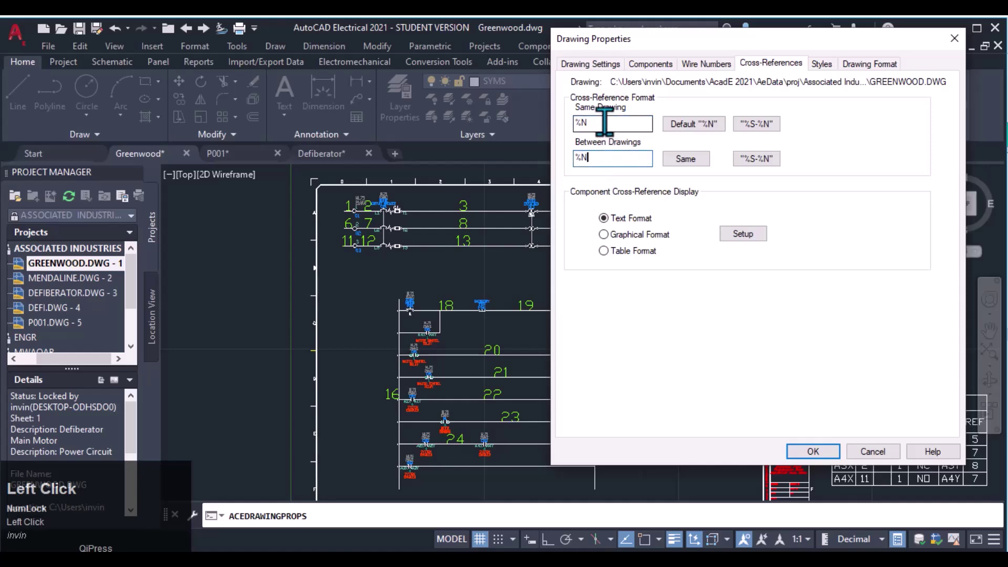
pyautogui.click(873, 451)
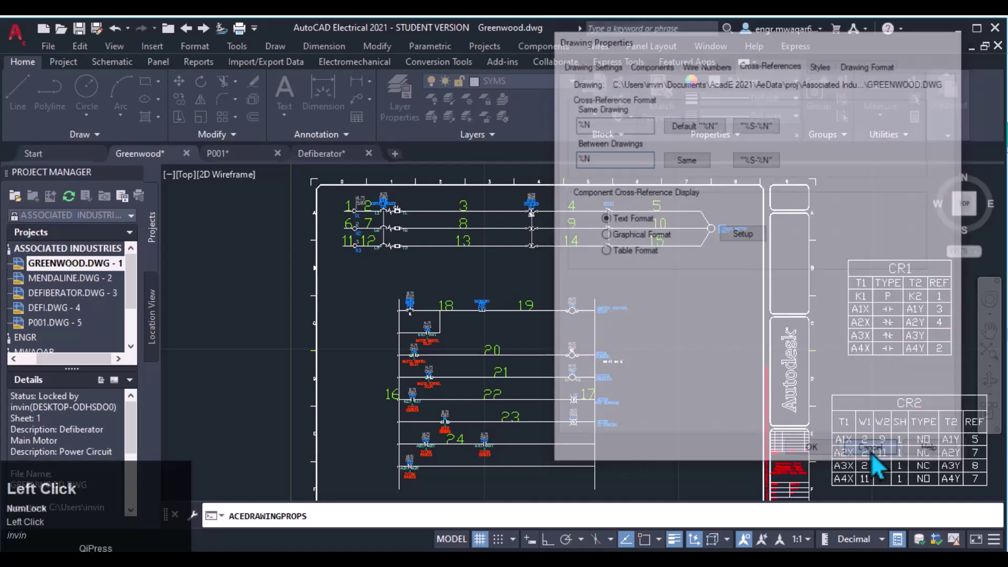
# Examine the control circuit rungs and the CR1 and CR2 contact reference tables in the Greenwood drawing
pyautogui.moveTo(711, 291)
pyautogui.mouseDown(button='middle')
pyautogui.moveTo(700, 299)
pyautogui.moveTo(642, 273)
pyautogui.mouseUp(button='middle')
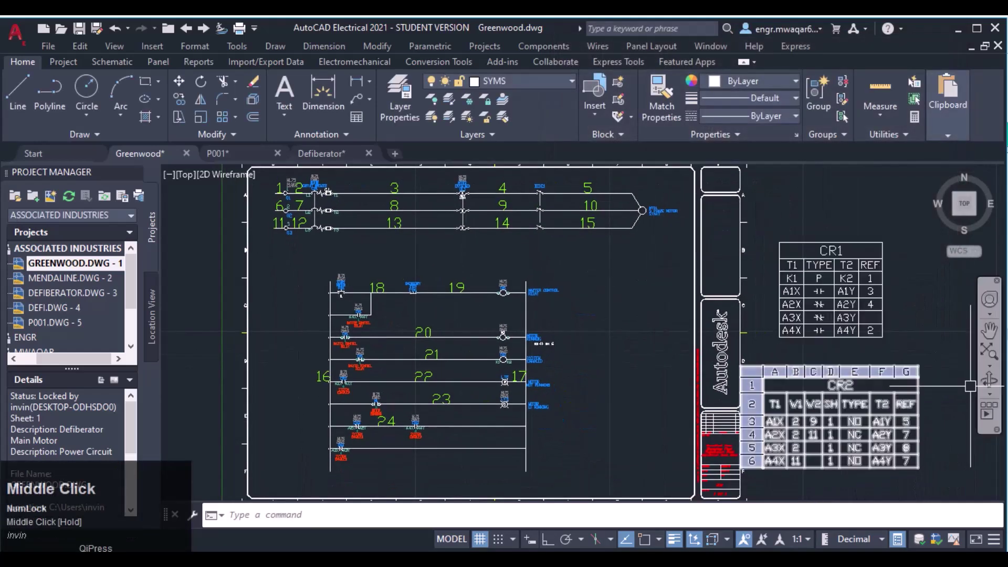
pyautogui.scroll(-3, 766, 348)
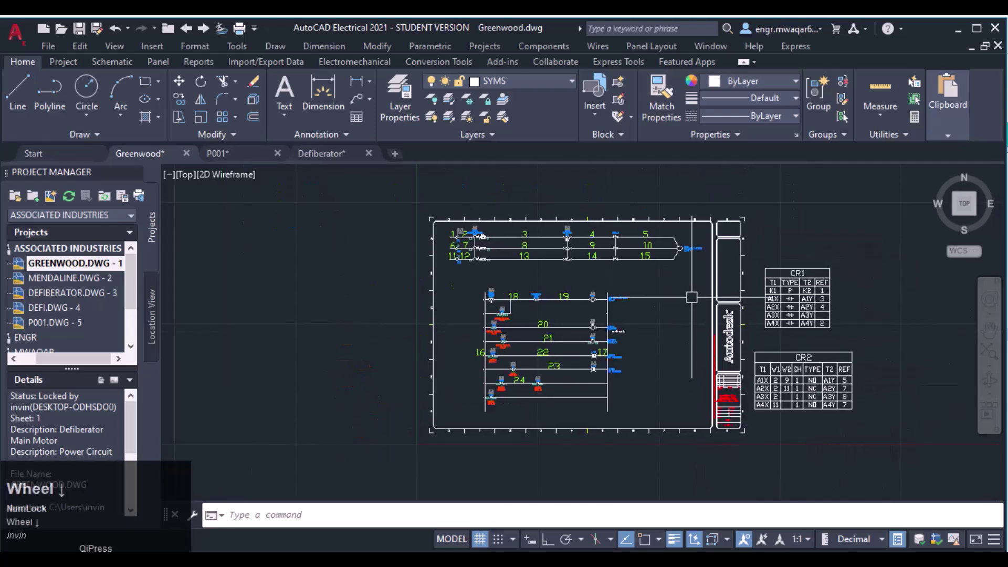
pyautogui.moveTo(766, 349); pyautogui.dragTo(698, 325, button='middle')
pyautogui.scroll(4, 532, 305)
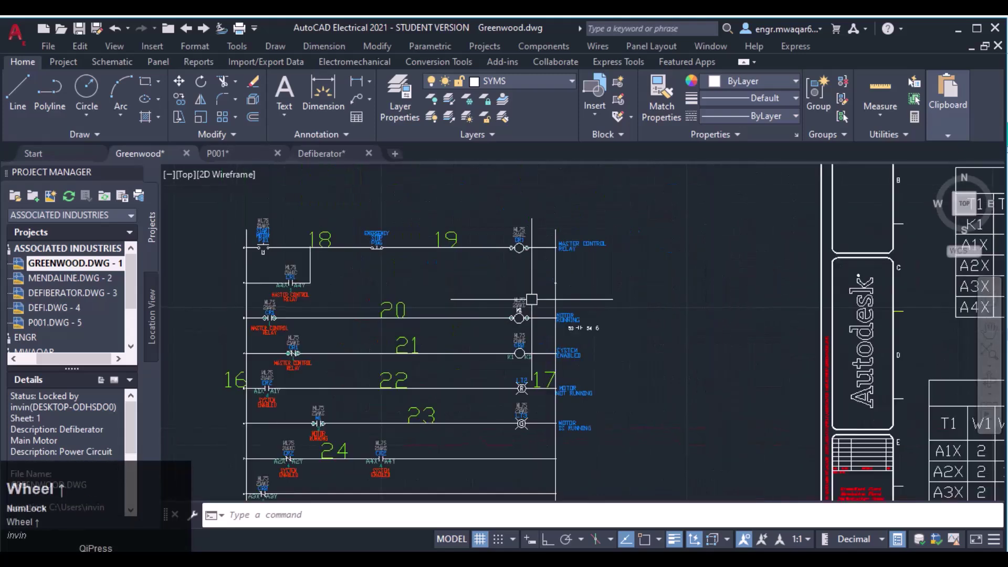
pyautogui.scroll(3, 619, 244)
pyautogui.scroll(-3, 528, 283)
pyautogui.scroll(-3, 856, 265)
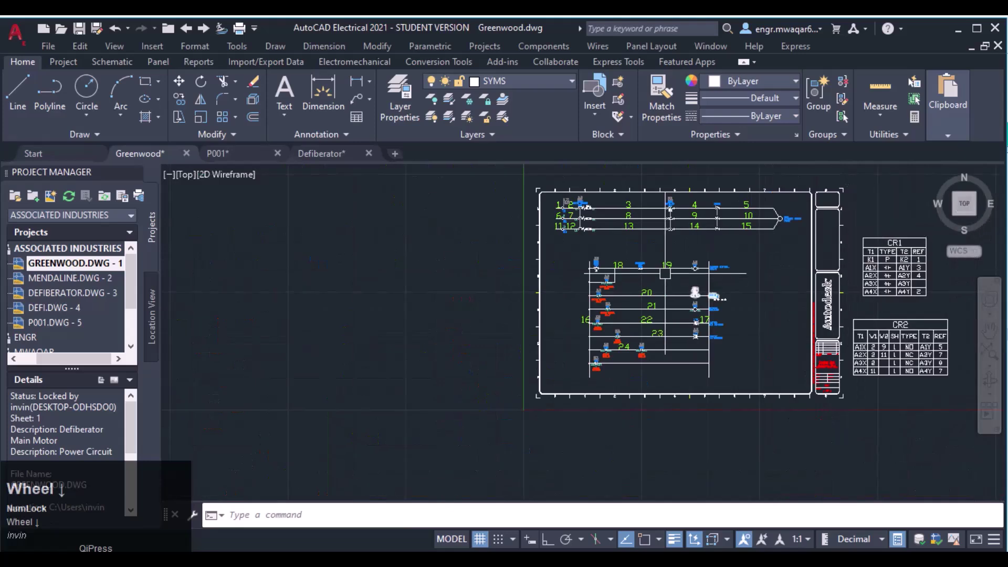
pyautogui.scroll(3, 676, 272)
pyautogui.scroll(-2, 428, 371)
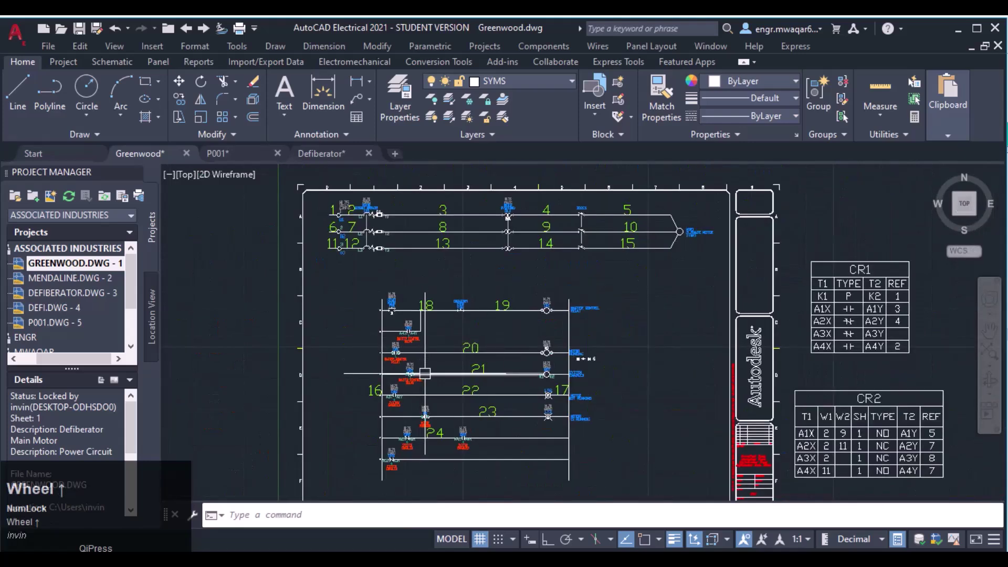
pyautogui.moveTo(425, 373)
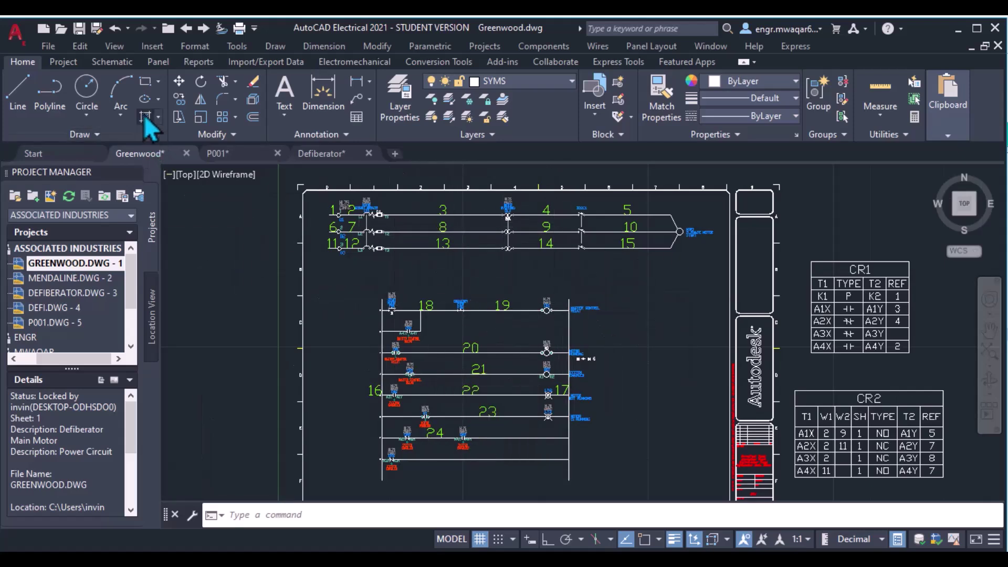
# Start the schematic reports command for the Greenwood drawing's project and move its dialog clear of the circuit
pyautogui.click(198, 63)
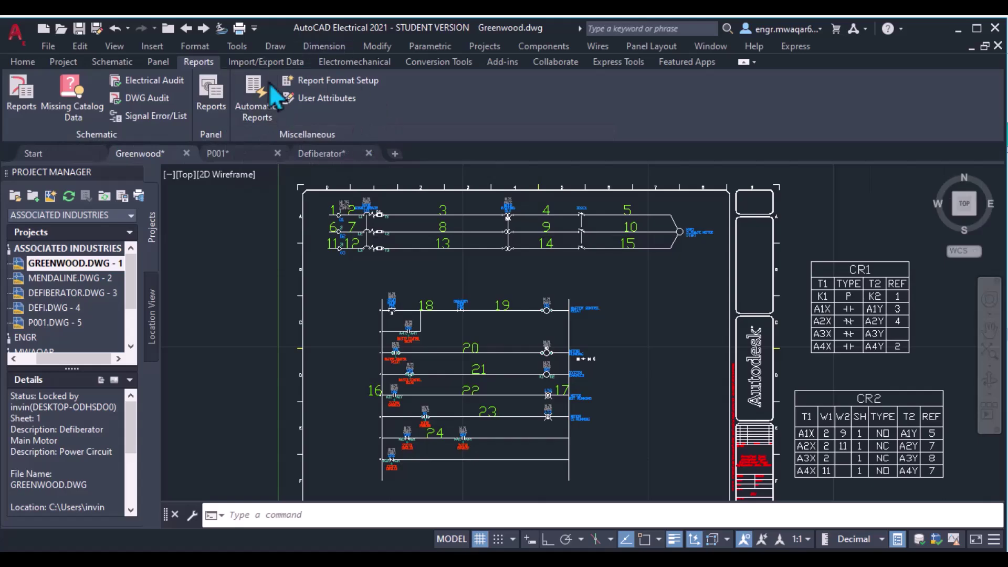
pyautogui.scroll(2, 464, 202)
pyautogui.moveTo(464, 202); pyautogui.dragTo(438, 188, button='middle')
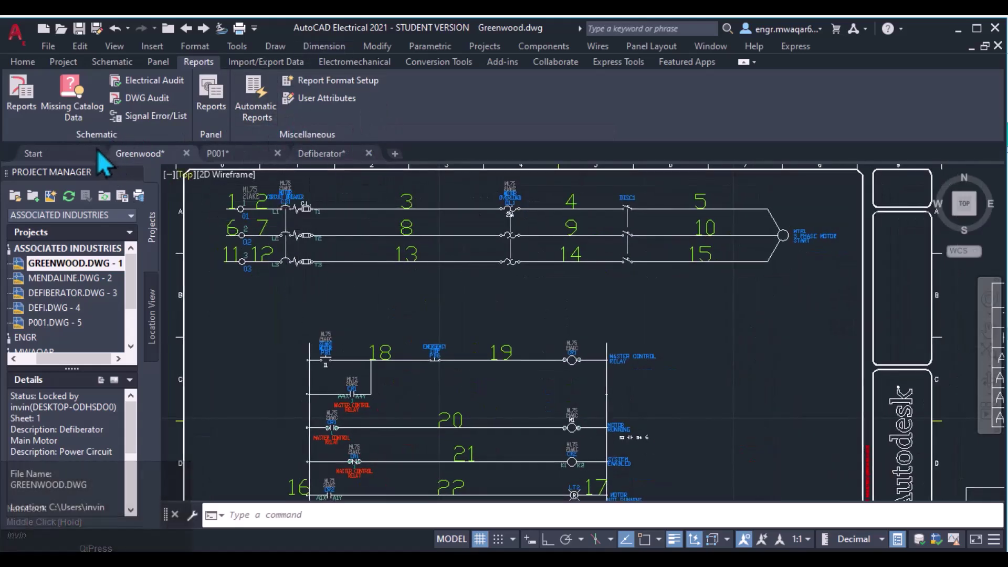
pyautogui.scroll(-2, 470, 274)
pyautogui.moveTo(470, 273); pyautogui.dragTo(406, 233, button='middle')
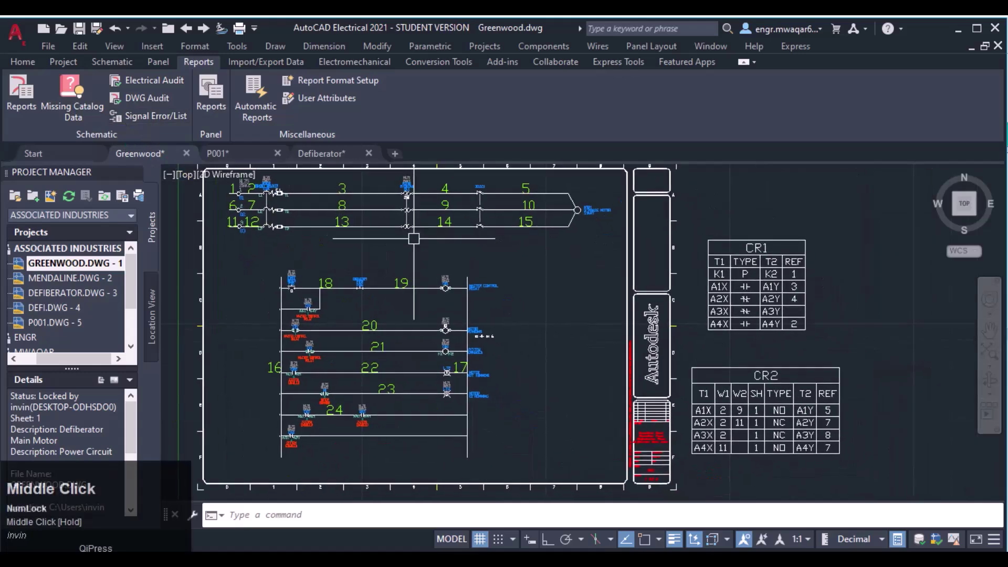
pyautogui.moveTo(345, 223); pyautogui.dragTo(369, 230, button='middle')
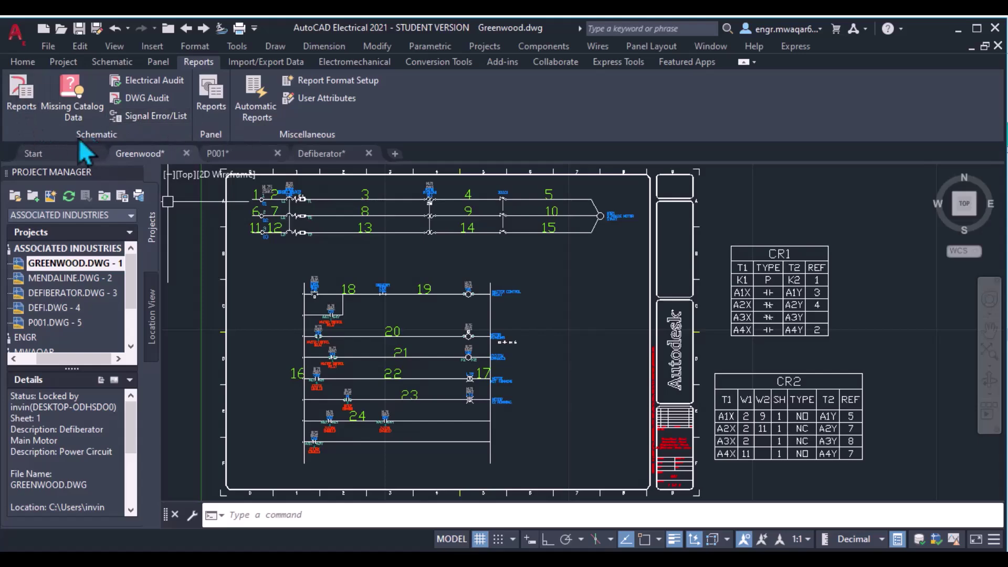
pyautogui.click(24, 99)
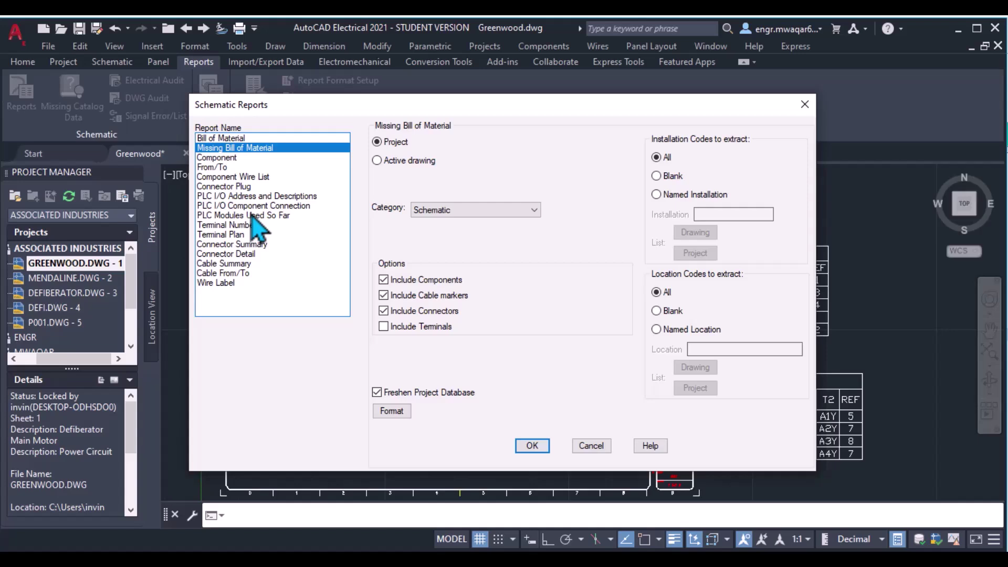
pyautogui.press('Num_Lock')
pyautogui.click(297, 118)
pyautogui.moveTo(297, 118); pyautogui.dragTo(432, 81)
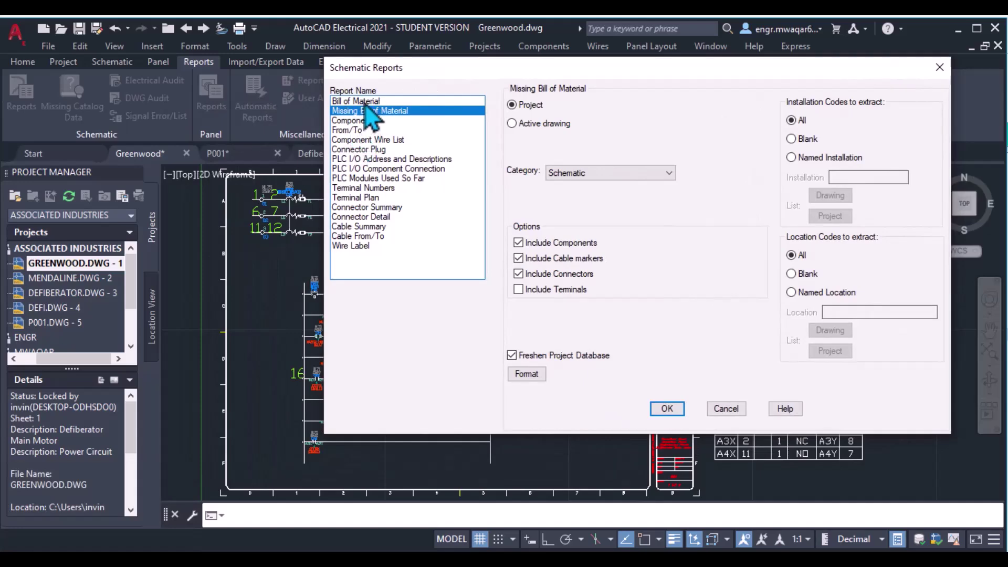
# Look through the settings of the schematic report types from Bill of Material to Connector Plug
pyautogui.click(362, 102)
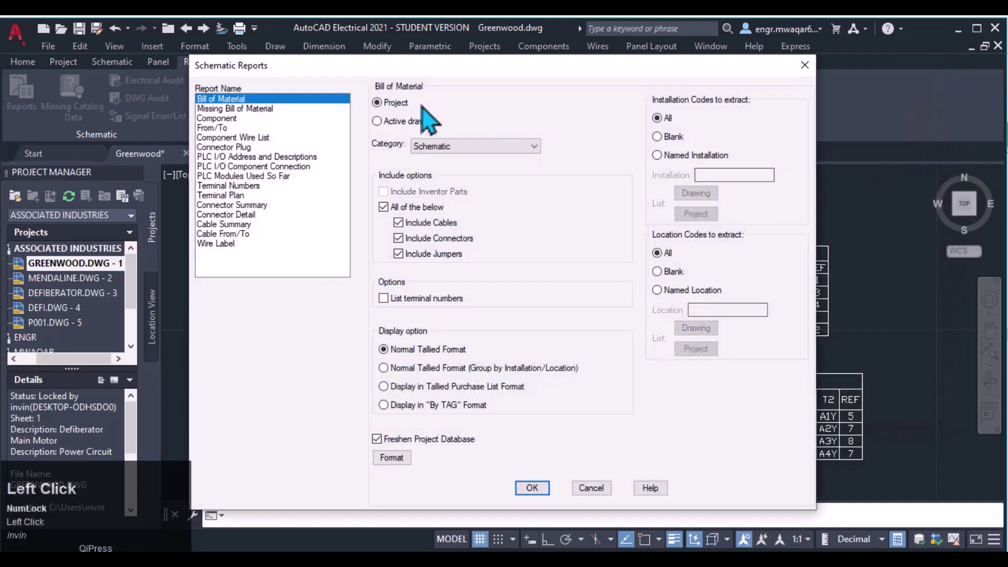
pyautogui.moveTo(439, 68); pyautogui.dragTo(530, 35)
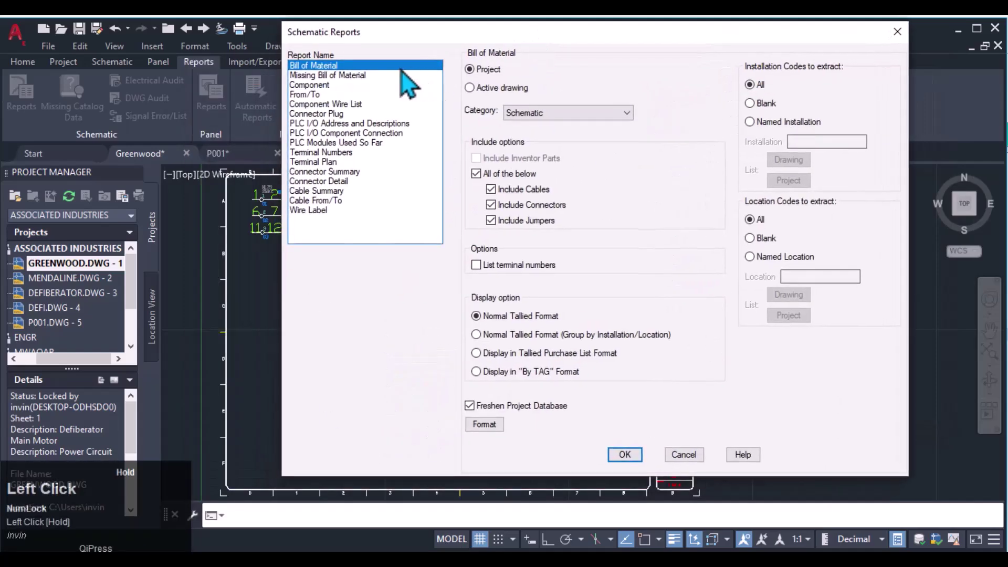
pyautogui.click(314, 76)
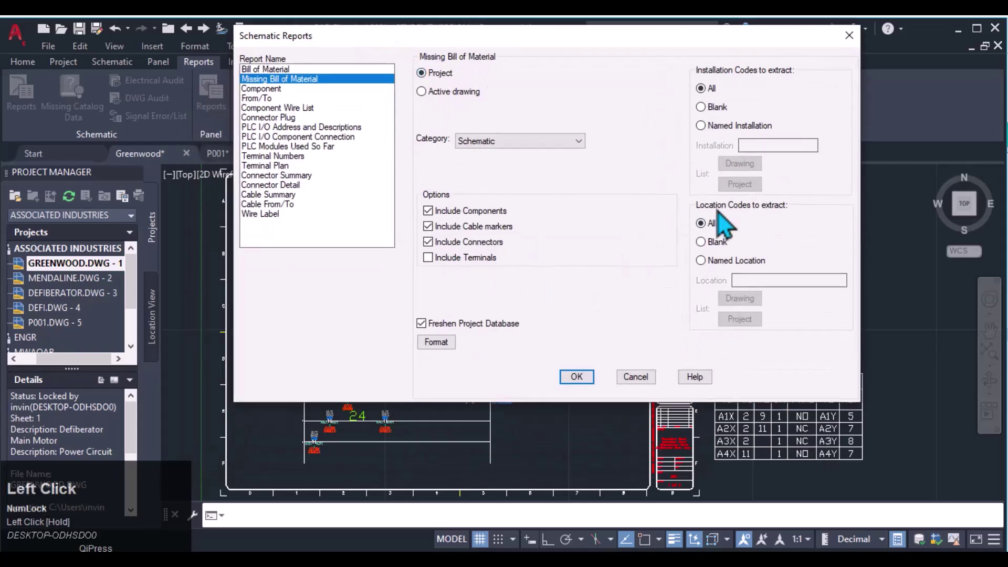
pyautogui.click(279, 88)
pyautogui.click(214, 168)
pyautogui.click(233, 177)
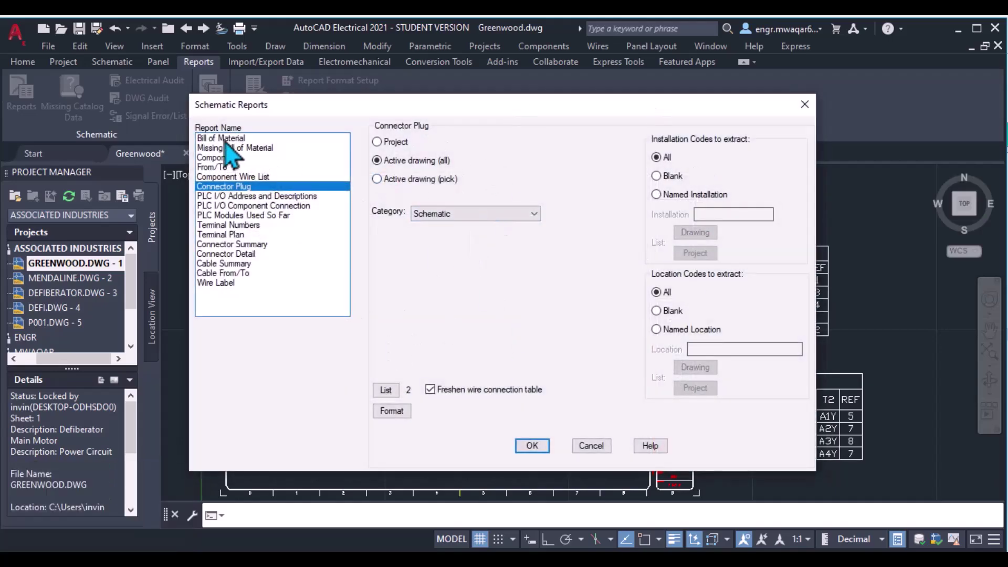
# Select the Bill of Material report and limit its scope to the active drawing
pyautogui.click(225, 138)
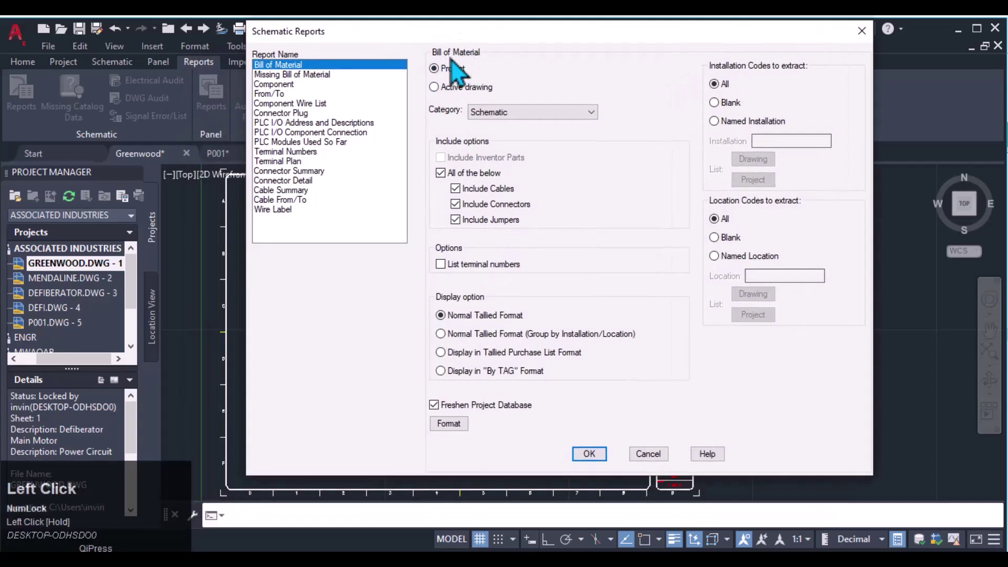
pyautogui.click(434, 87)
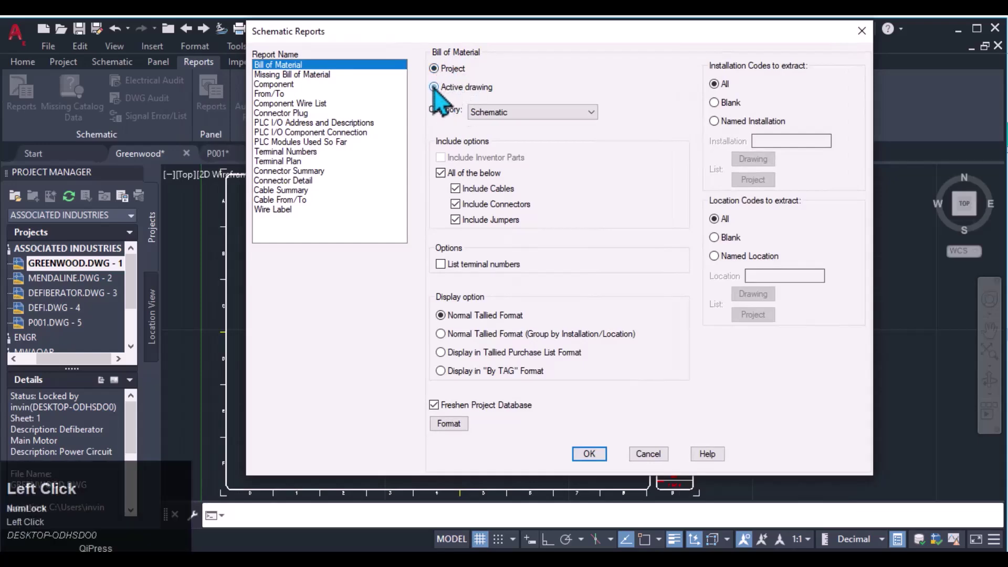
pyautogui.moveTo(480, 40)
pyautogui.mouseDown()
pyautogui.moveTo(346, 390)
pyautogui.moveTo(408, 16)
pyautogui.mouseUp()
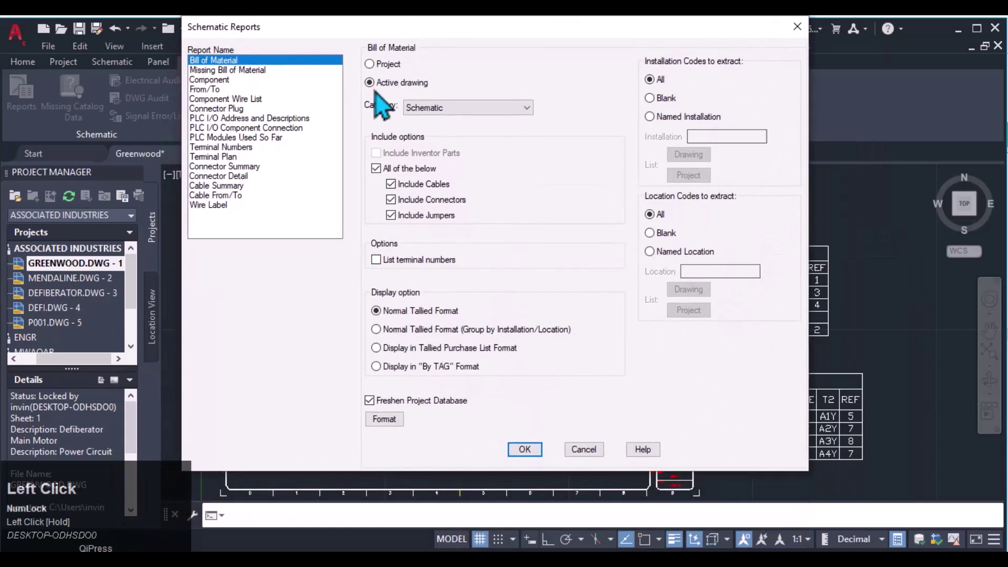
# Try the One-Line and One-Line bus-tap categories for the bill of material, and return the category to Schematic
pyautogui.click(523, 108)
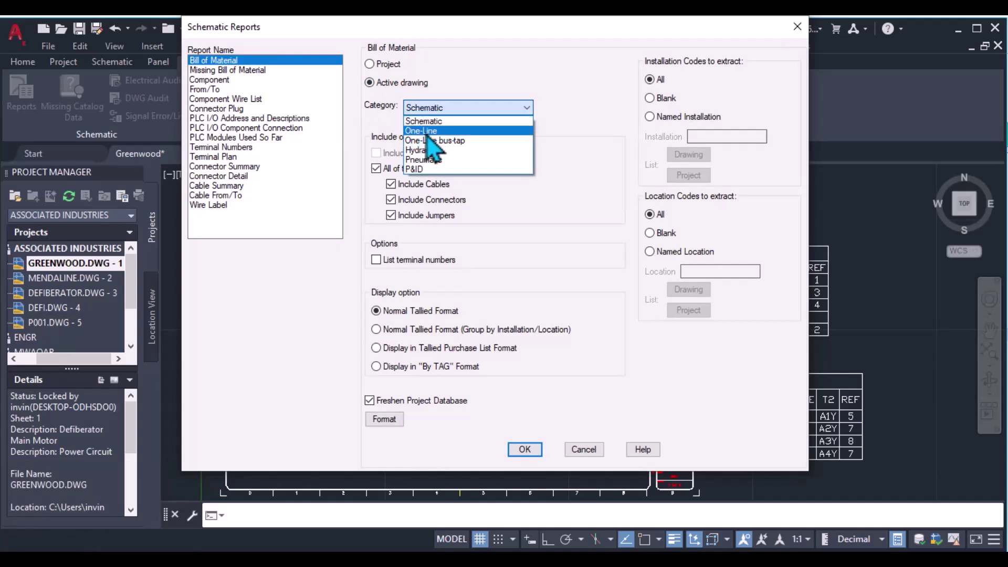
pyautogui.click(432, 130)
pyautogui.click(523, 108)
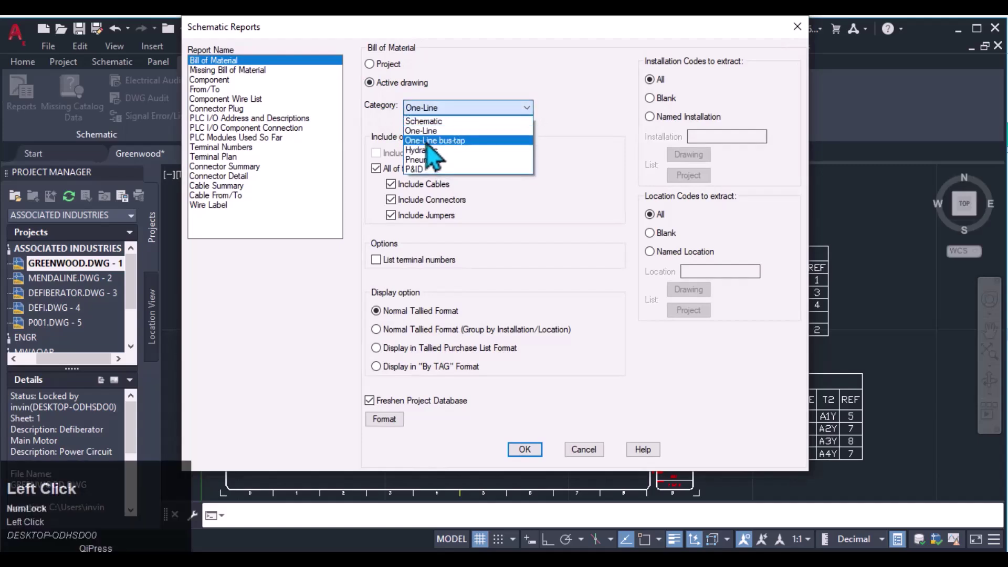
pyautogui.click(444, 140)
pyautogui.click(517, 108)
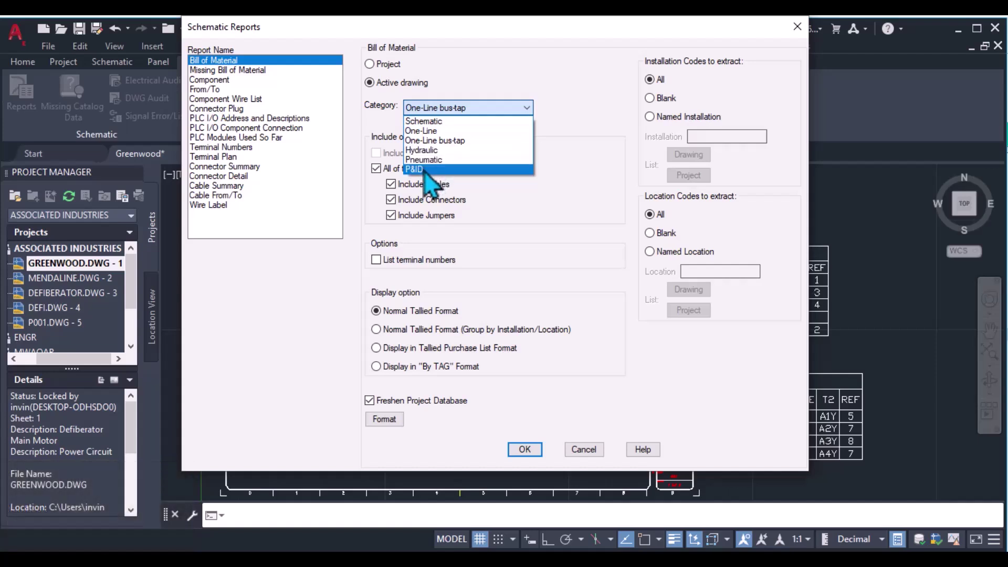
pyautogui.click(437, 122)
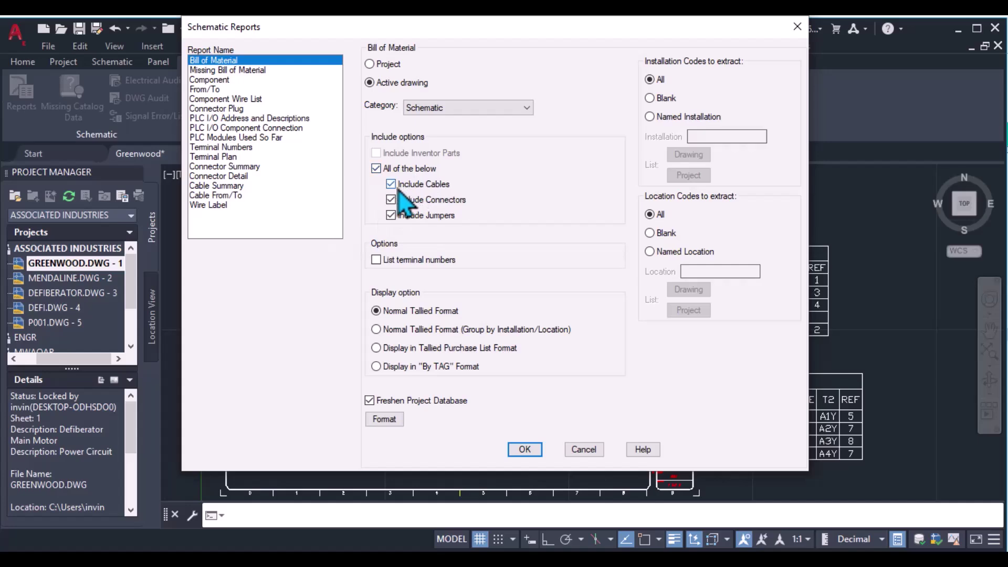
# Exclude cables, connectors and jumpers from the bill of material, and enable listing of terminal numbers
pyautogui.moveTo(498, 26); pyautogui.dragTo(470, 23)
pyautogui.click(440, 184)
pyautogui.click(422, 200)
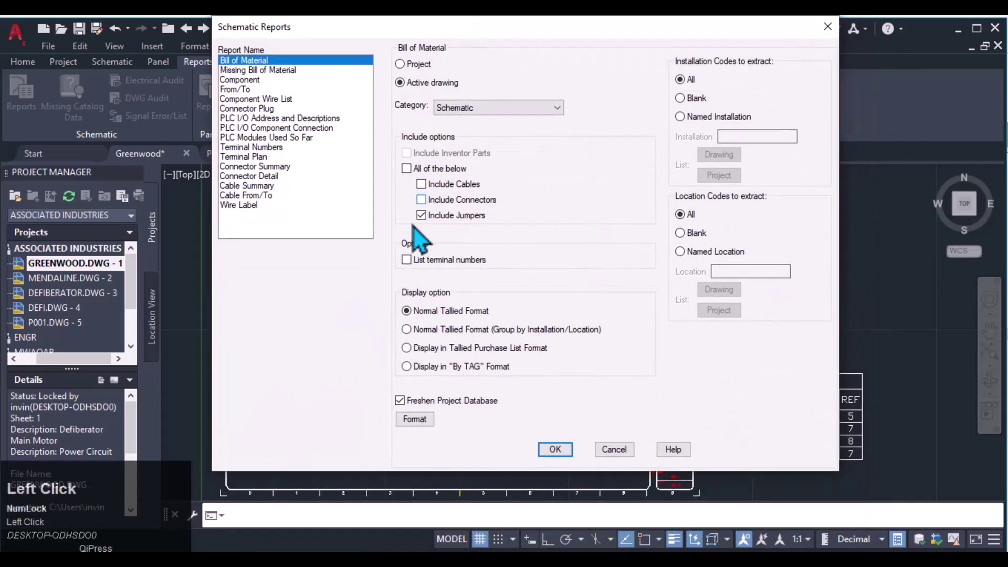
pyautogui.click(421, 215)
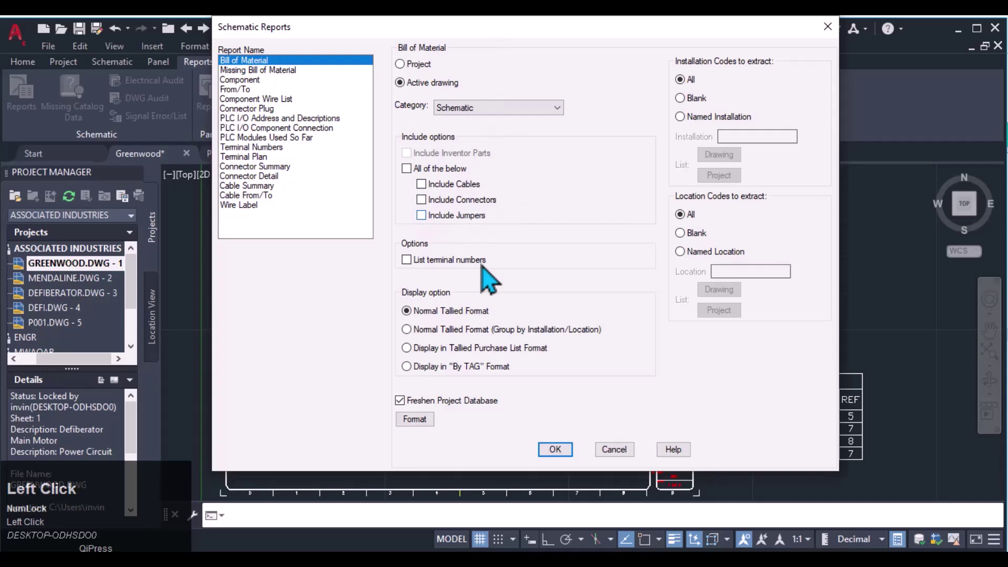
pyautogui.click(407, 259)
# Generate the active drawing's bill of material in Normal Tallied Format, allowing the drawing to be saved
pyautogui.moveTo(461, 27); pyautogui.dragTo(620, 92)
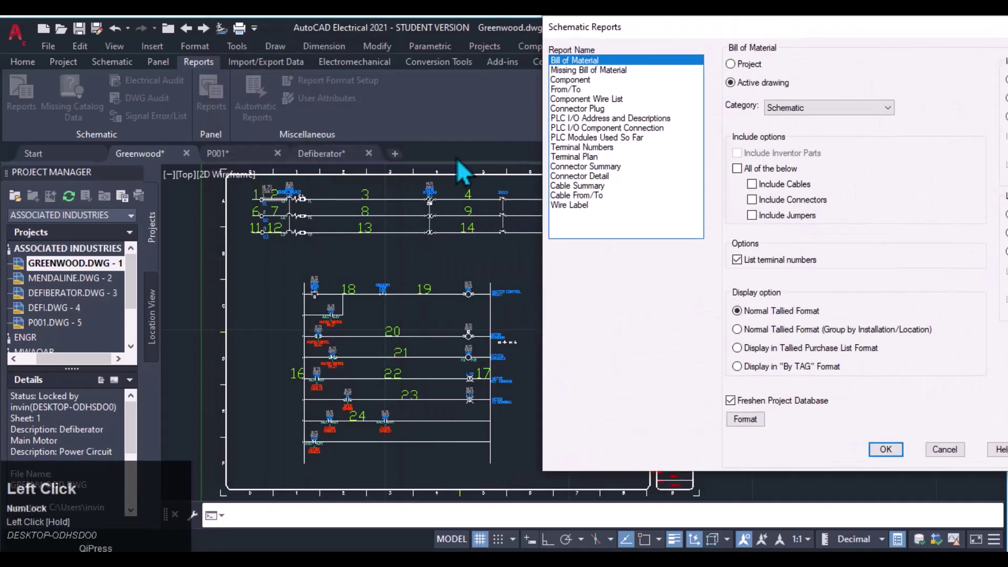
pyautogui.moveTo(727, 28); pyautogui.dragTo(262, 42)
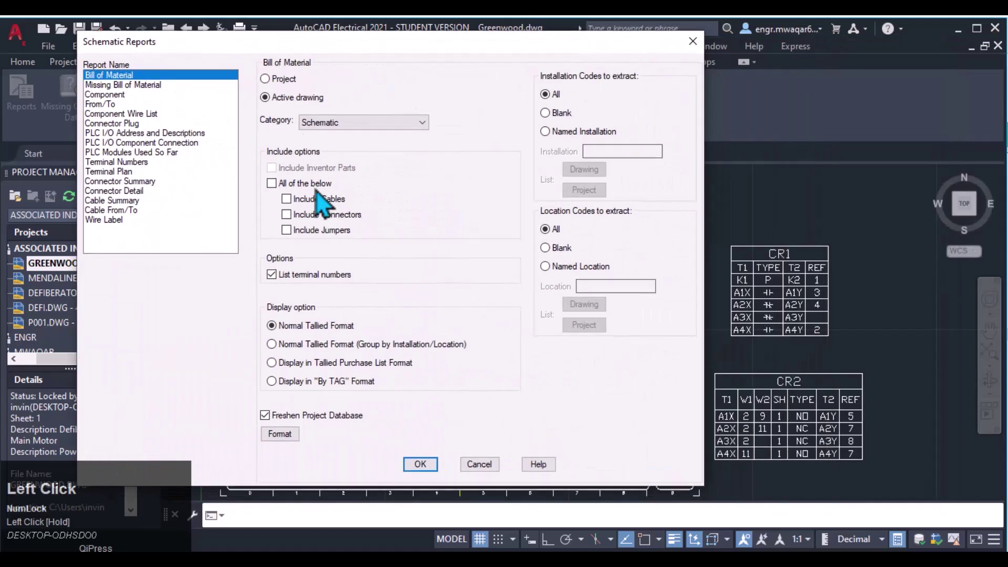
pyautogui.moveTo(389, 49); pyautogui.dragTo(419, 34)
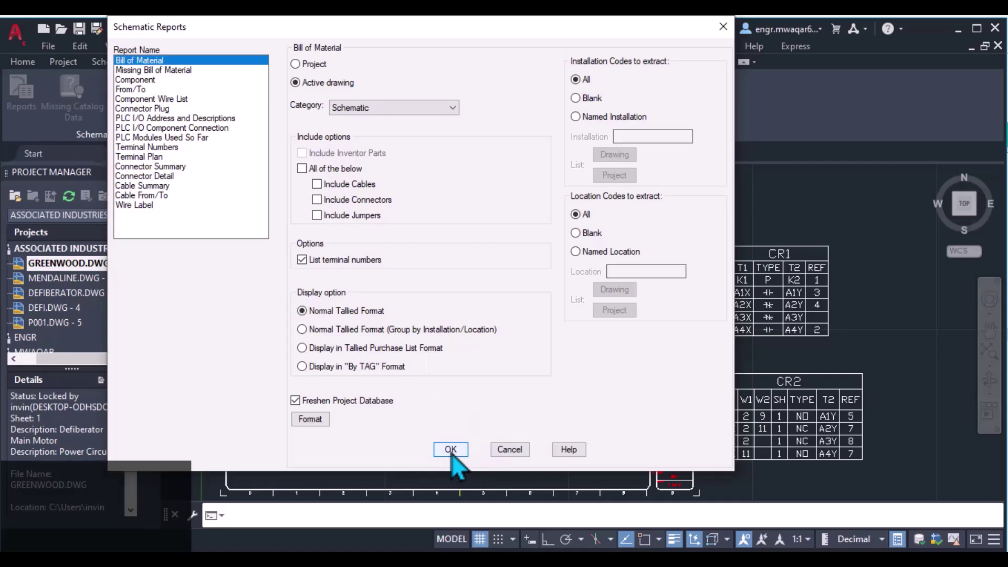
pyautogui.click(450, 452)
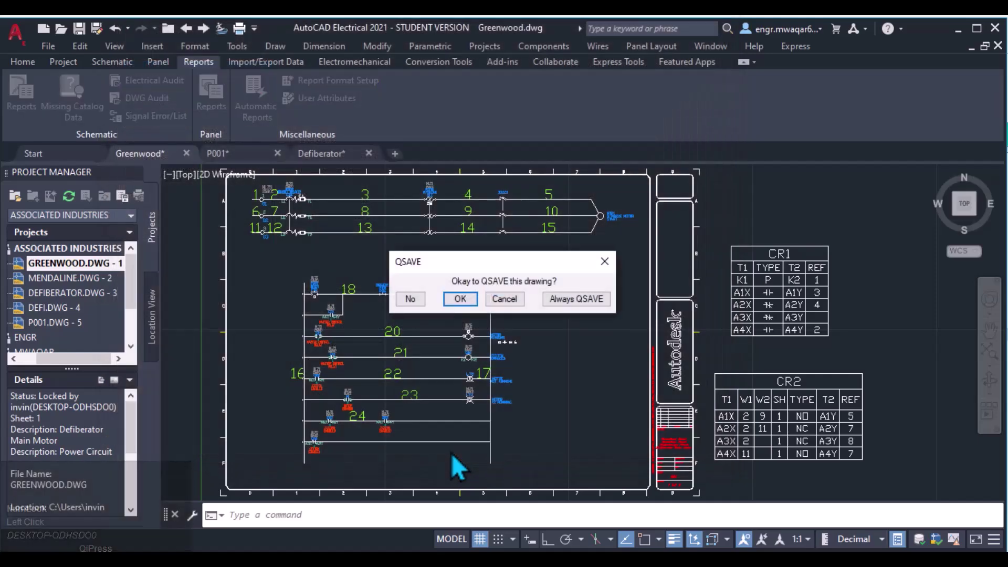
pyautogui.click(465, 303)
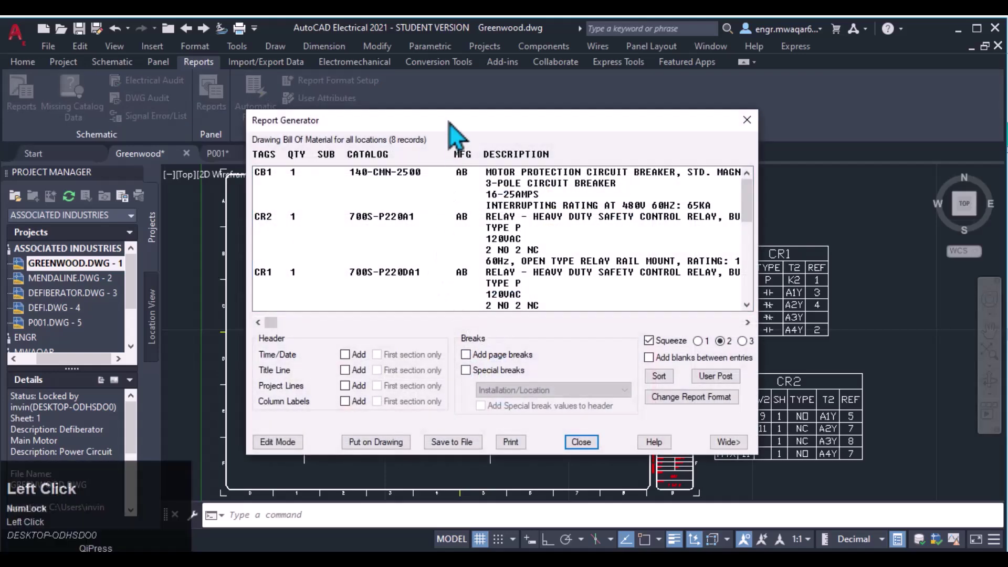
# Examine the tags, quantities, catalog numbers, manufacturers and descriptions in the generated bill of material
pyautogui.scroll(-9, 414, 181)
pyautogui.moveTo(449, 122); pyautogui.dragTo(740, 30)
pyautogui.scroll(9, 412, 211)
pyautogui.scroll(-6, 568, 190)
pyautogui.scroll(-3, 572, 207)
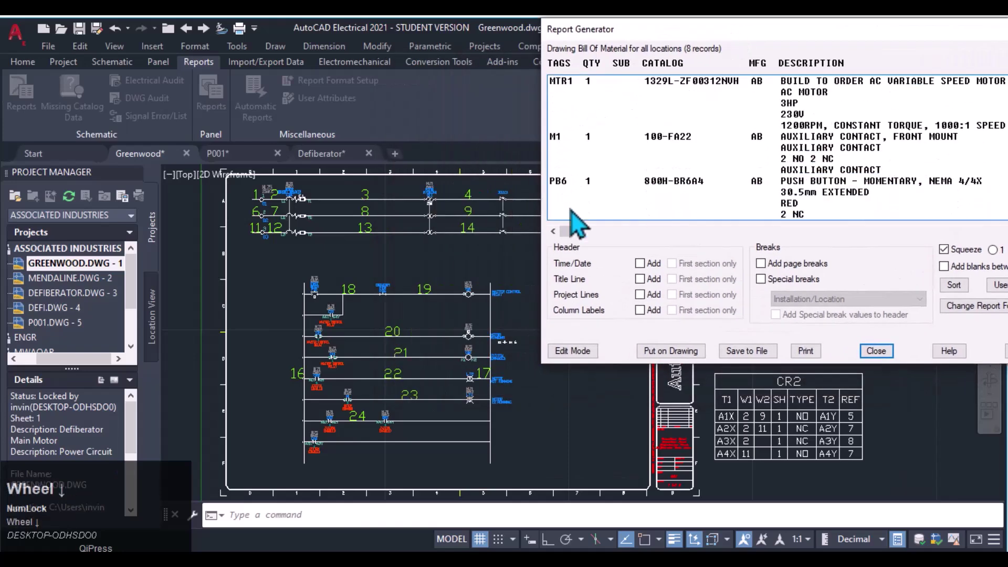
pyautogui.scroll(9, 564, 192)
pyautogui.moveTo(572, 29); pyautogui.dragTo(491, 27)
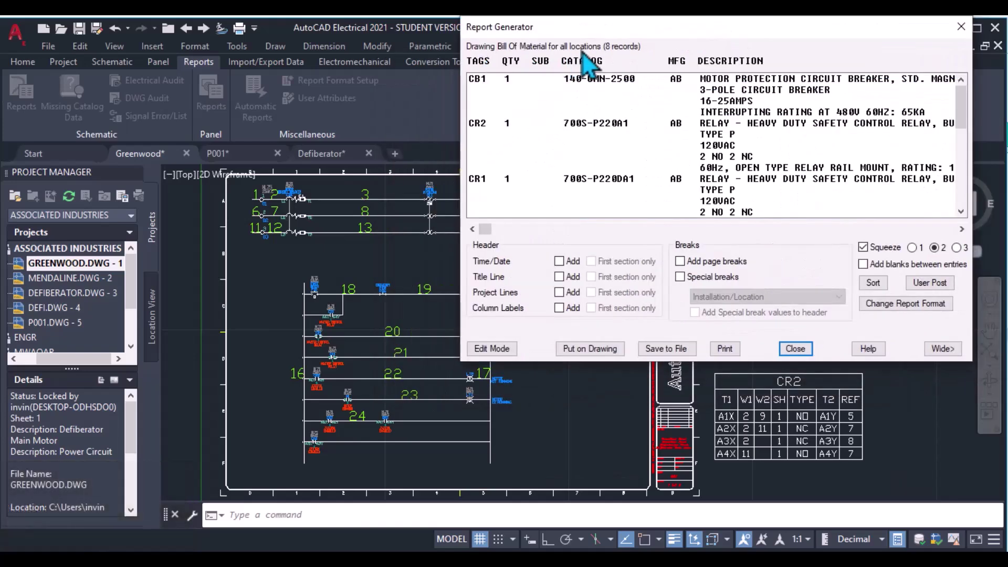
pyautogui.click(596, 31)
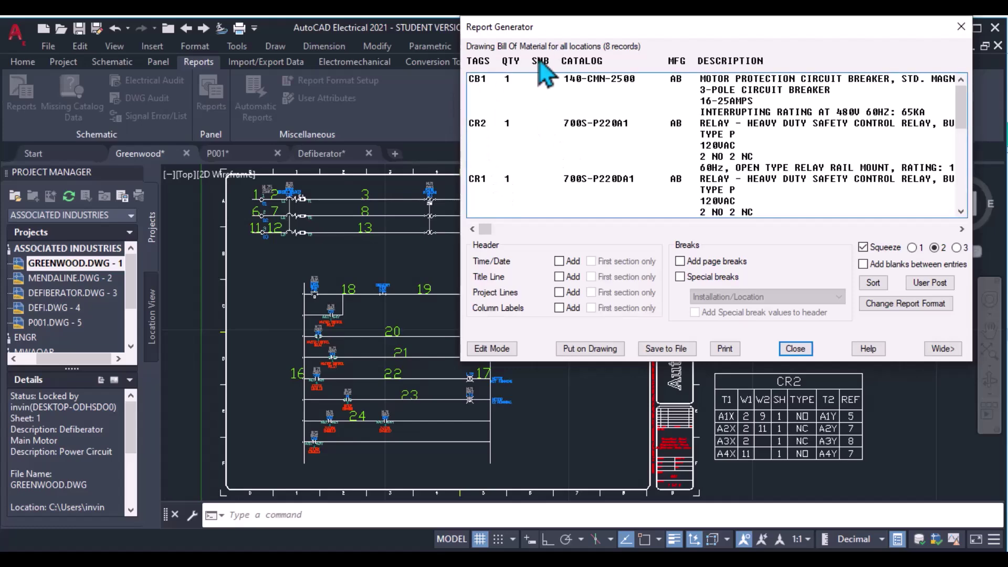
pyautogui.moveTo(583, 29); pyautogui.dragTo(395, 54)
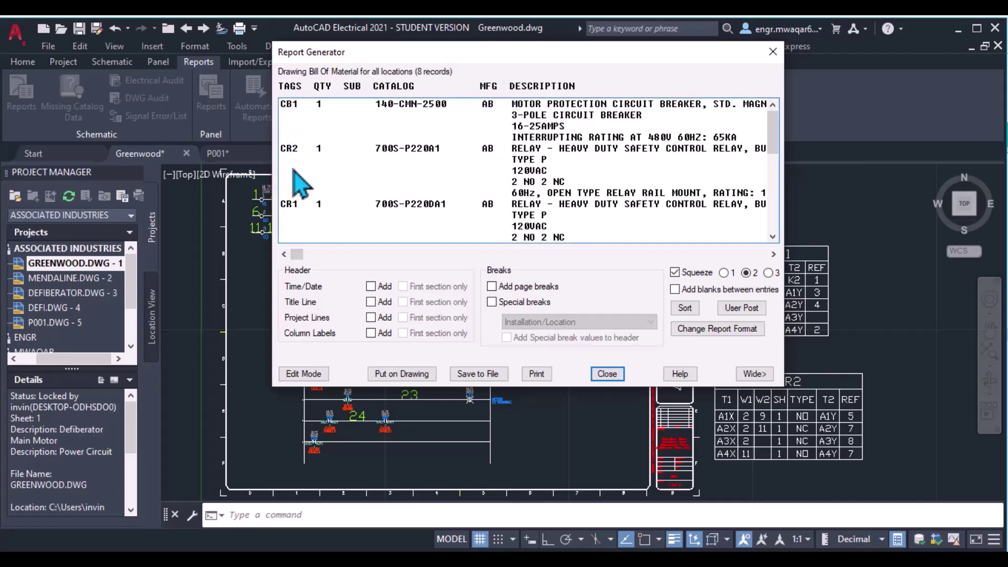
pyautogui.scroll(-10, 292, 213)
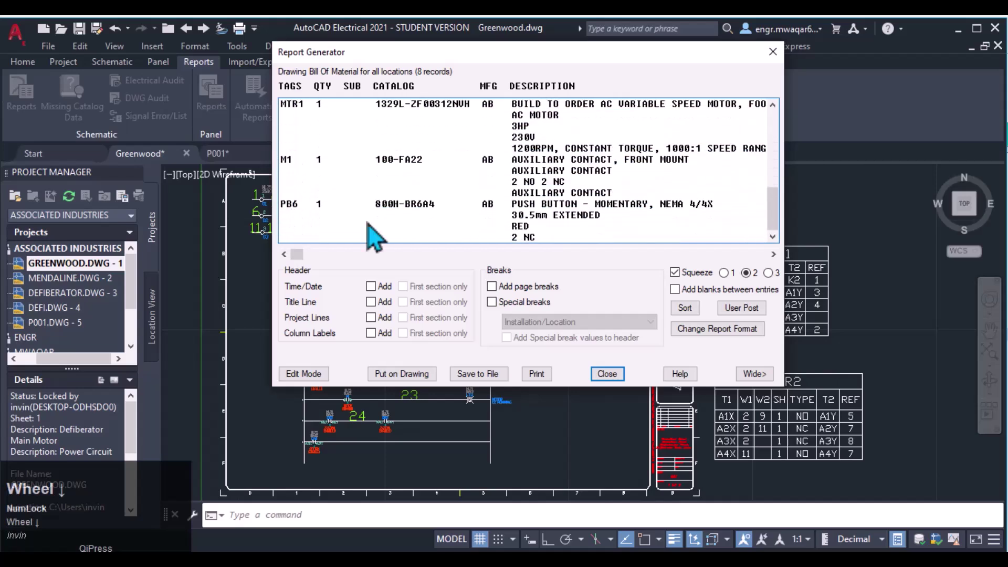
# Compare squeeze levels 1 and 2 for the report columns, and set the squeeze to 3
pyautogui.click(723, 272)
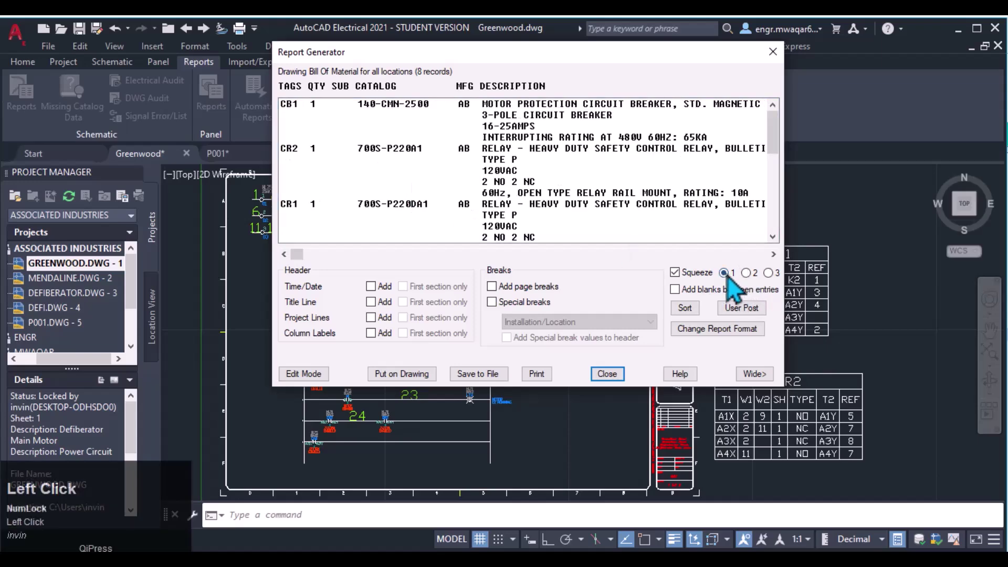
pyautogui.click(747, 272)
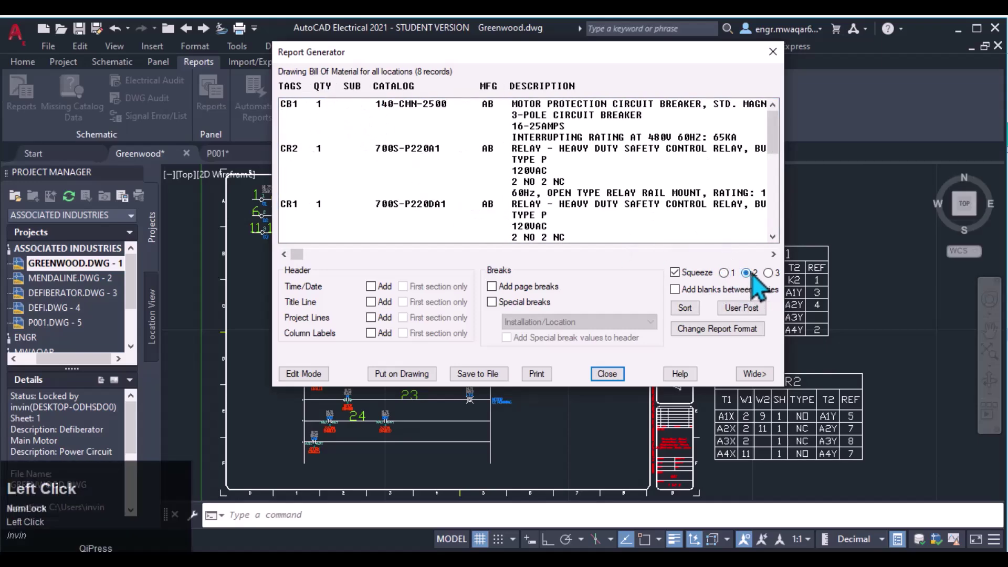
pyautogui.click(768, 273)
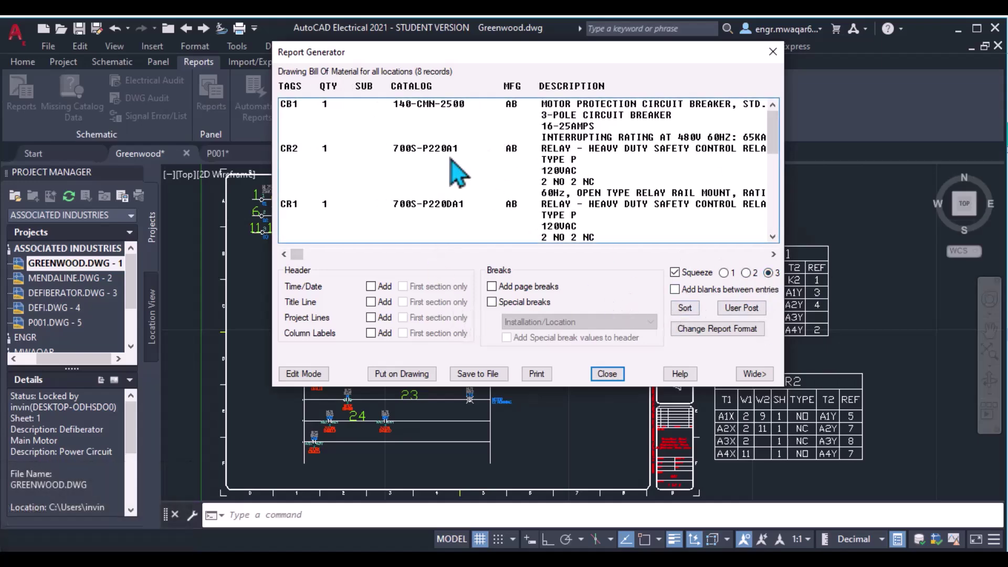
# Add the time/date, title line, project lines and column labels to the report header, and review the listing
pyautogui.moveTo(458, 52); pyautogui.dragTo(607, 27)
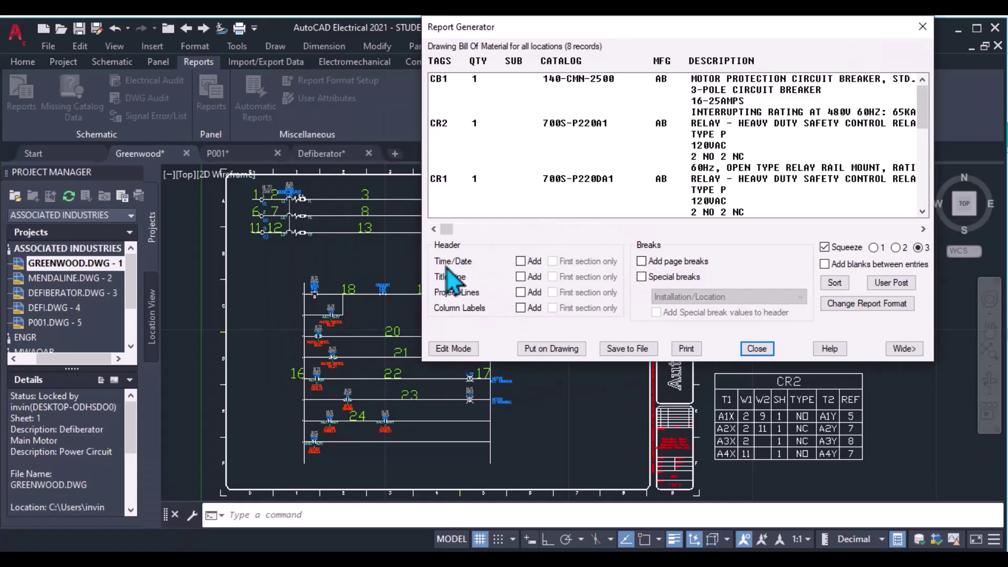
pyautogui.click(520, 261)
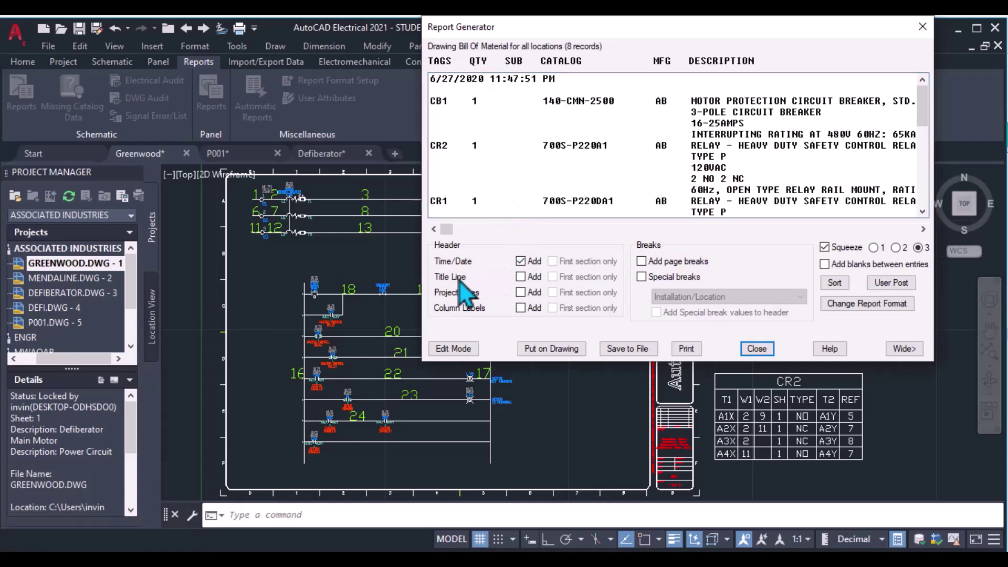
pyautogui.click(520, 278)
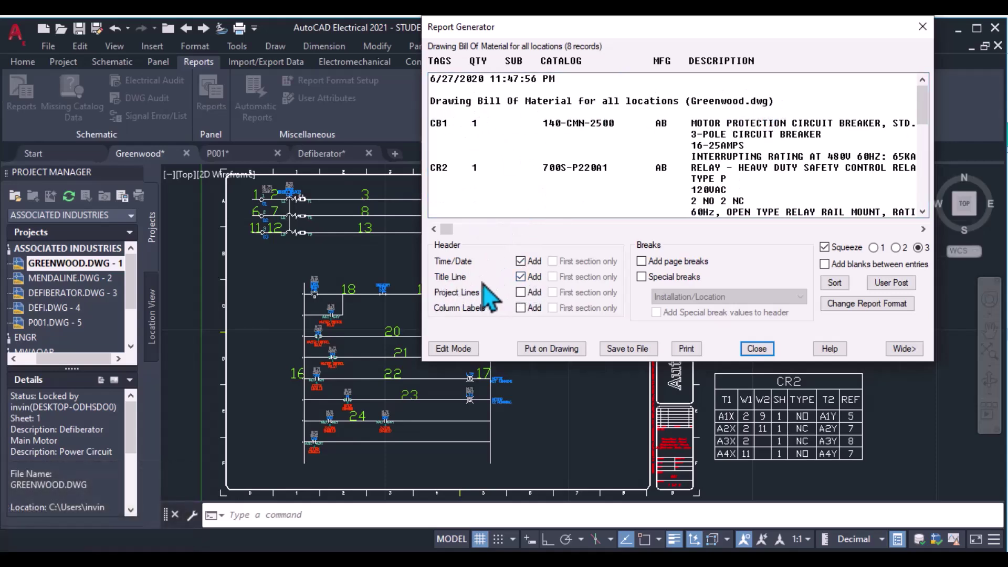
pyautogui.click(520, 292)
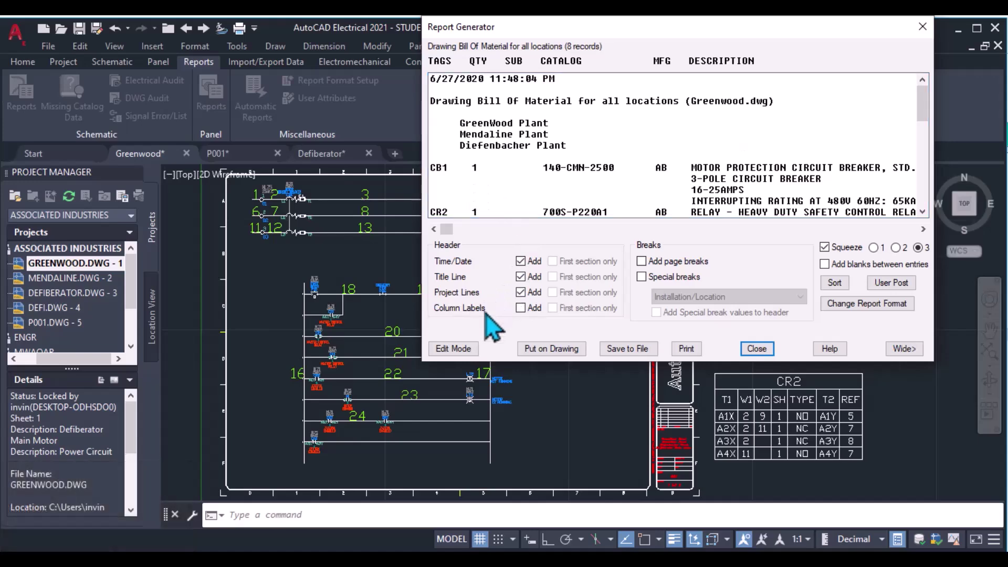
pyautogui.click(519, 308)
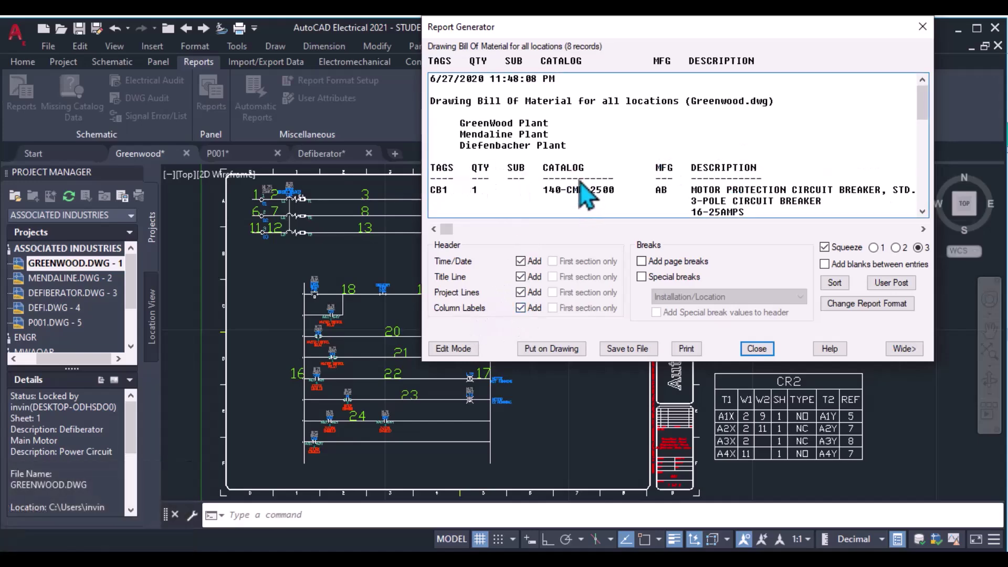
pyautogui.scroll(-2, 582, 197)
pyautogui.scroll(-8, 582, 196)
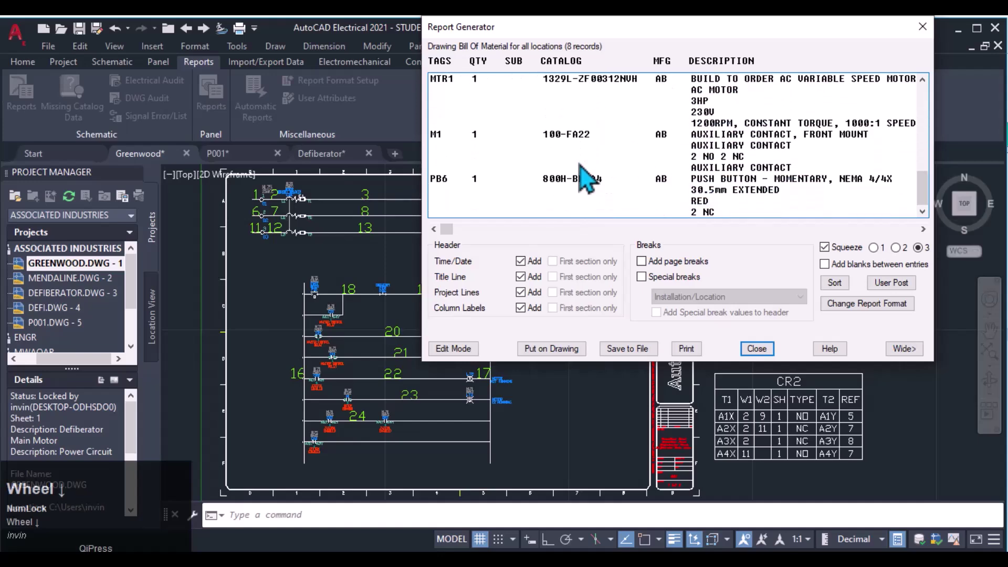
pyautogui.scroll(1, 641, 265)
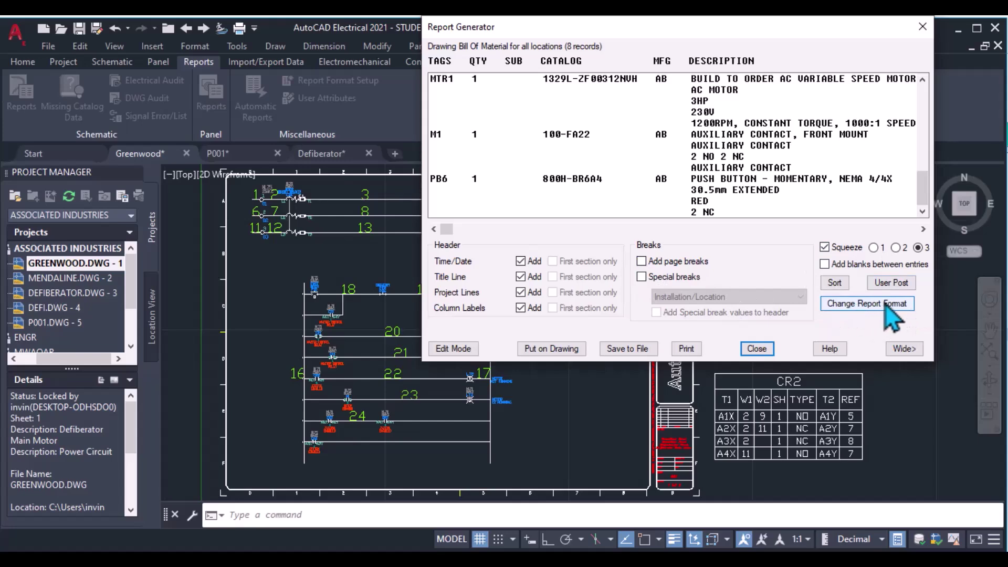
# Add ITEM, DESC, MISC1, MISC2, DESC1, LOC and INST to the bill of material's reported fields
pyautogui.click(846, 305)
pyautogui.moveTo(519, 150); pyautogui.dragTo(670, 59)
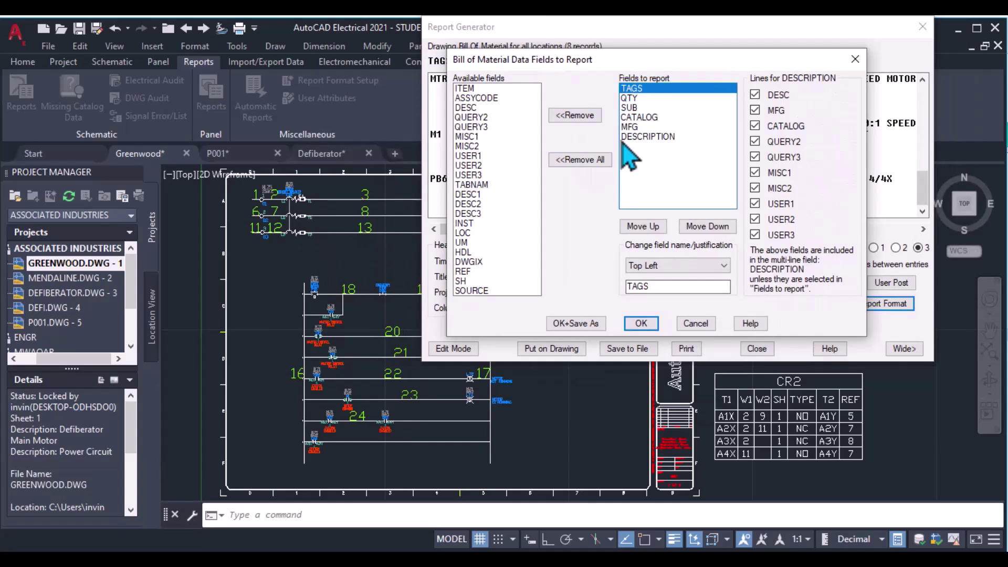
pyautogui.moveTo(604, 55); pyautogui.dragTo(634, 52)
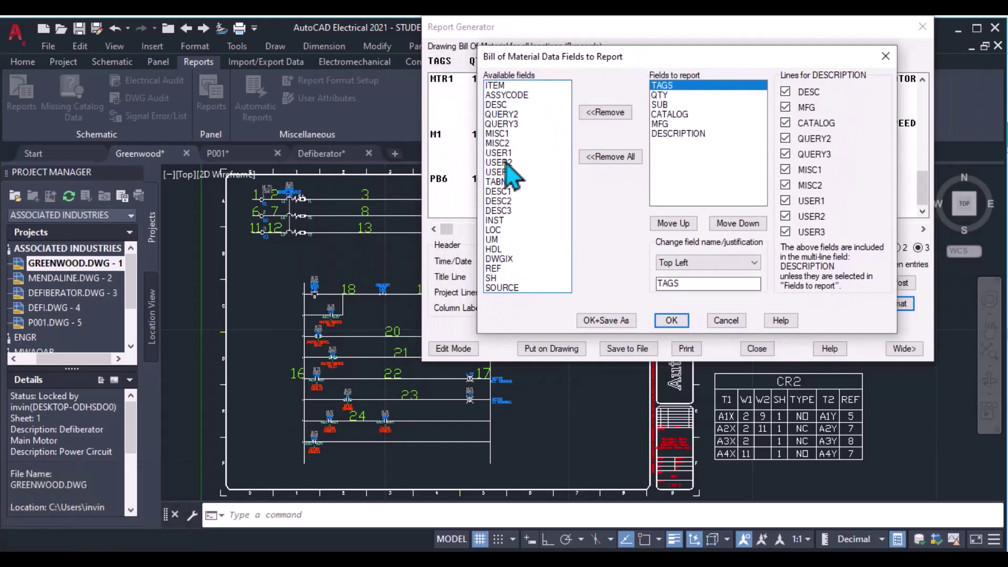
pyautogui.click(494, 85)
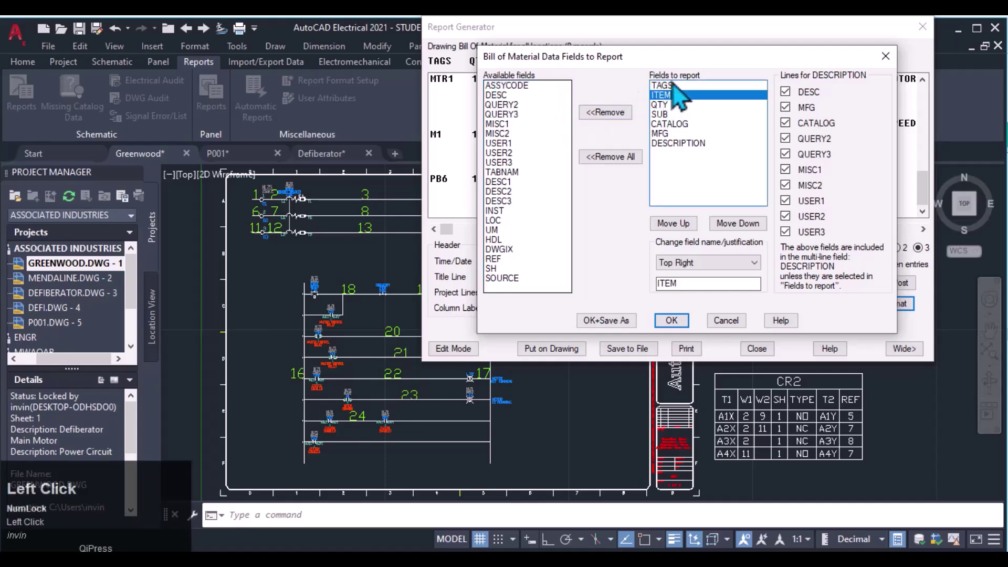
pyautogui.click(498, 96)
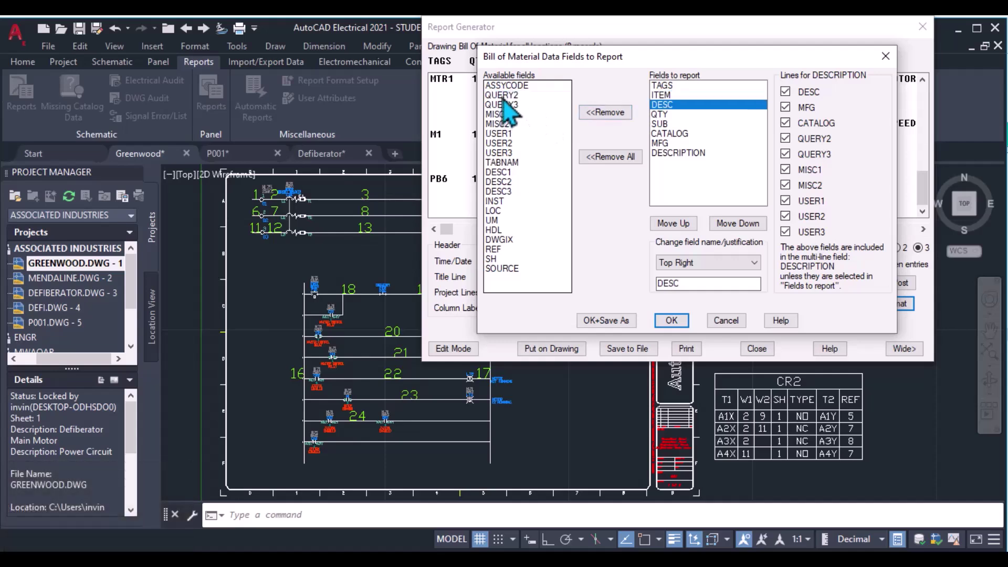
pyautogui.click(499, 114)
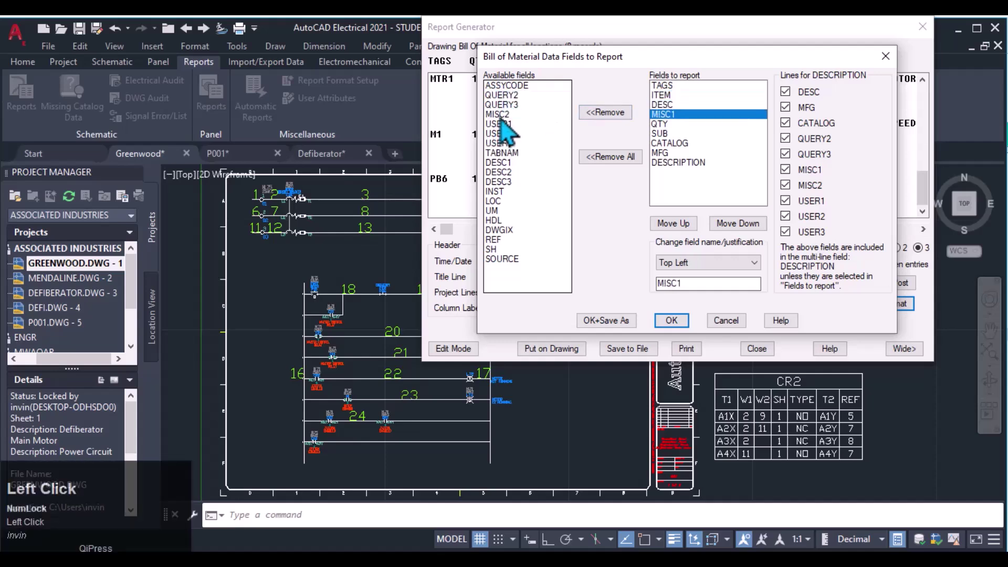
pyautogui.click(501, 115)
pyautogui.click(499, 153)
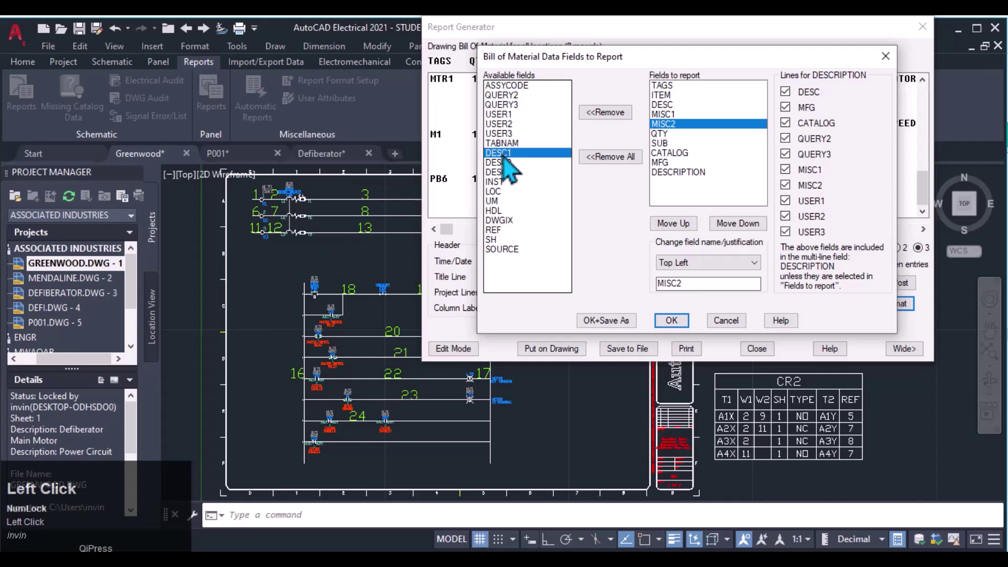
pyautogui.click(496, 183)
pyautogui.click(496, 173)
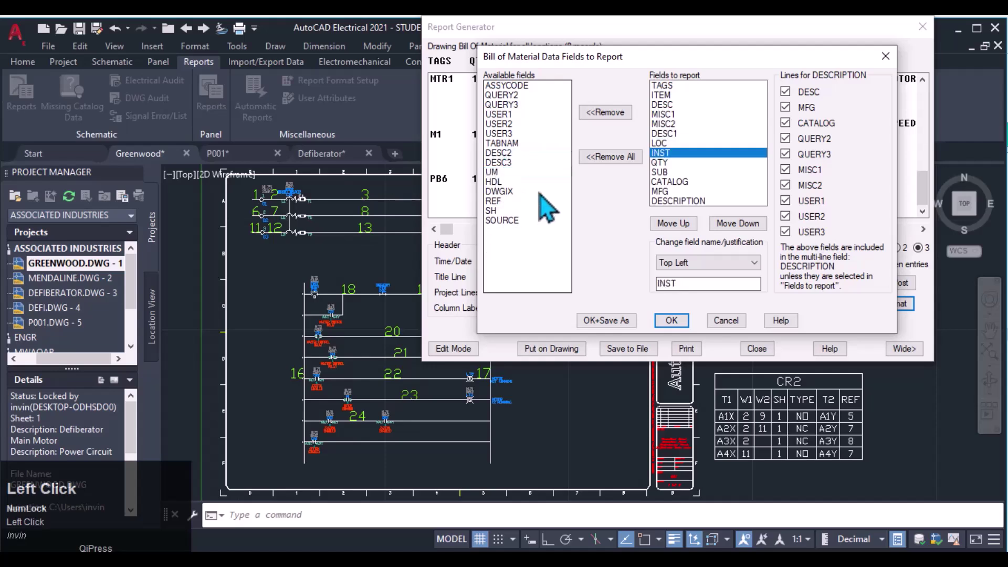
# Remove MISC1, MISC2, LOC and INST from the reported fields, and accept the changed report format
pyautogui.click(662, 114)
pyautogui.click(604, 112)
pyautogui.click(664, 115)
pyautogui.click(604, 112)
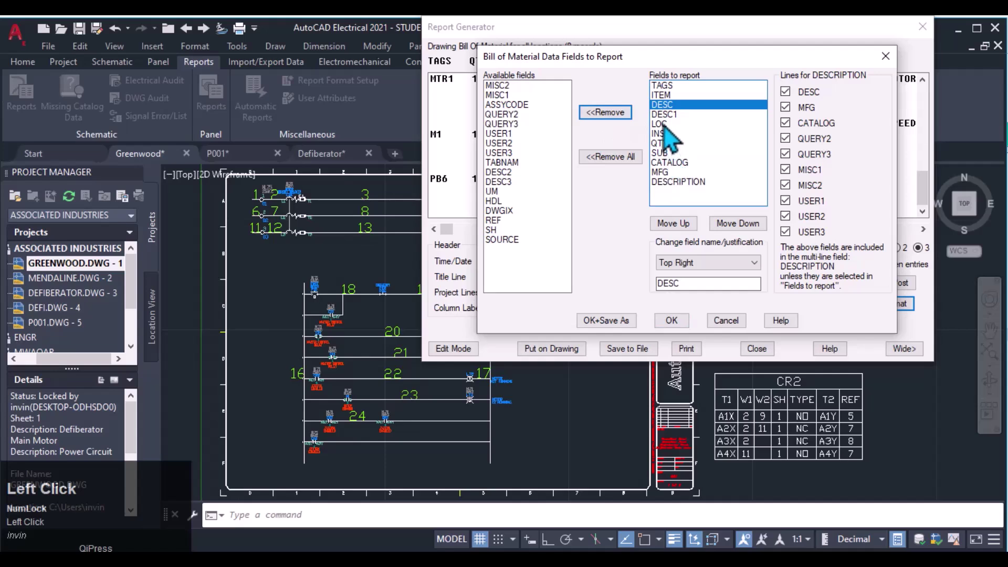
pyautogui.click(659, 124)
pyautogui.click(605, 112)
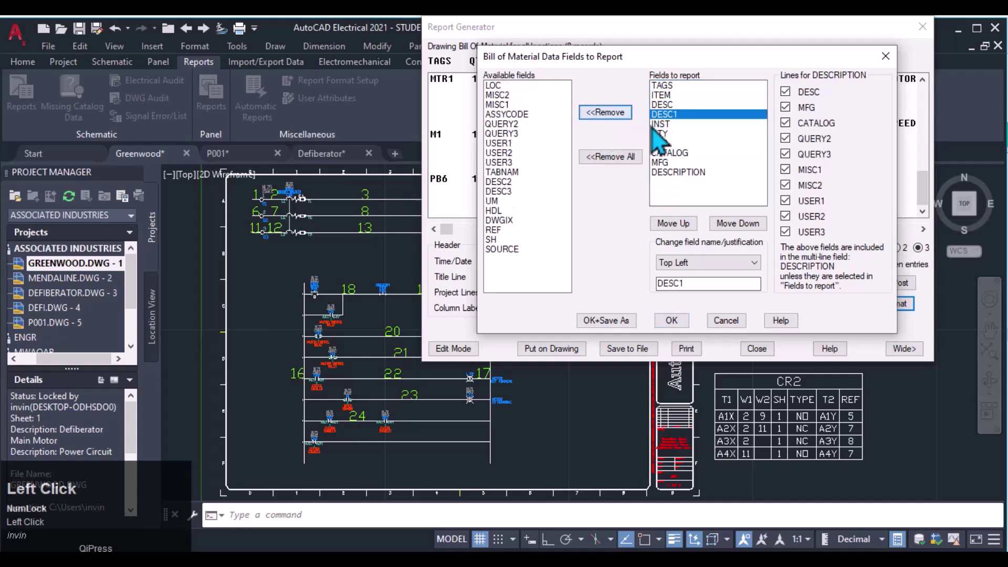
pyautogui.click(617, 112)
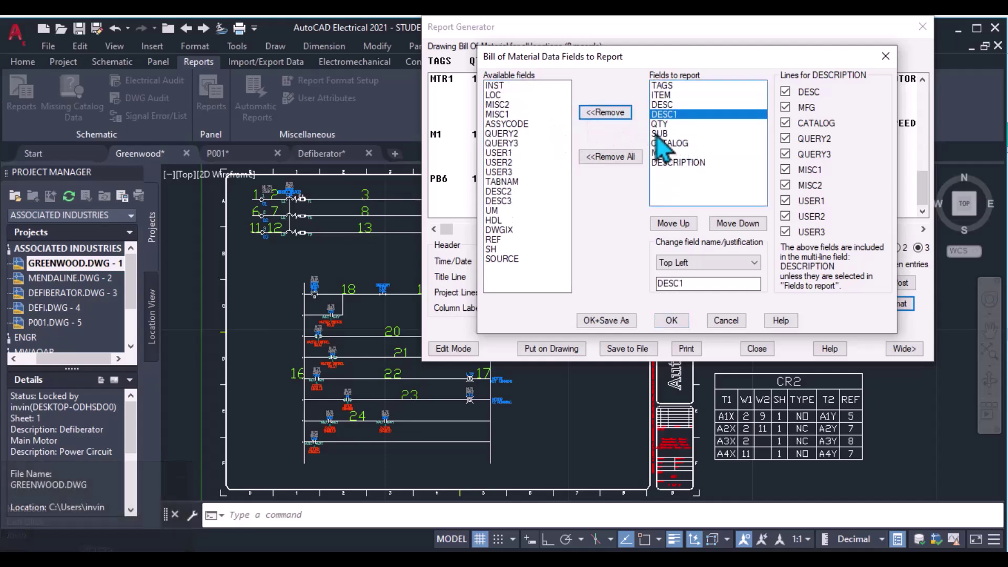
pyautogui.click(607, 321)
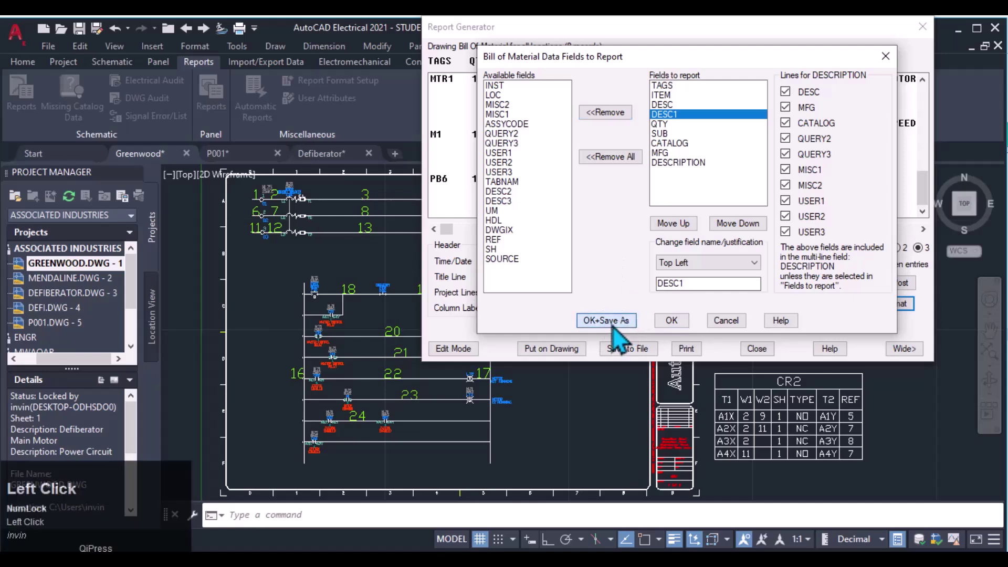
pyautogui.click(518, 377)
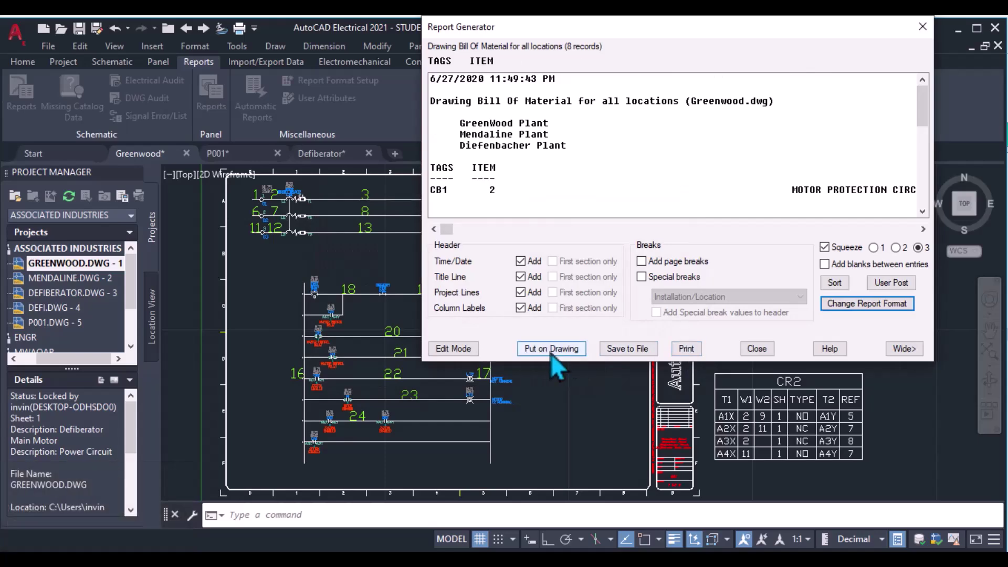
# Review the reformatted bill of material and its editable report lines, and return to the report
pyautogui.scroll(-1, 577, 210)
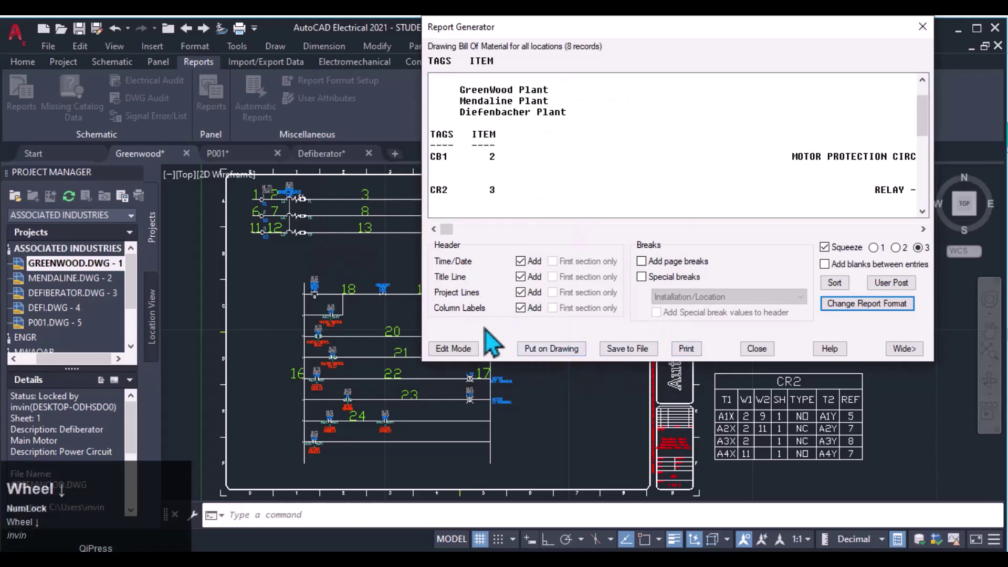
pyautogui.click(462, 353)
pyautogui.scroll(-4, 675, 207)
pyautogui.scroll(4, 589, 252)
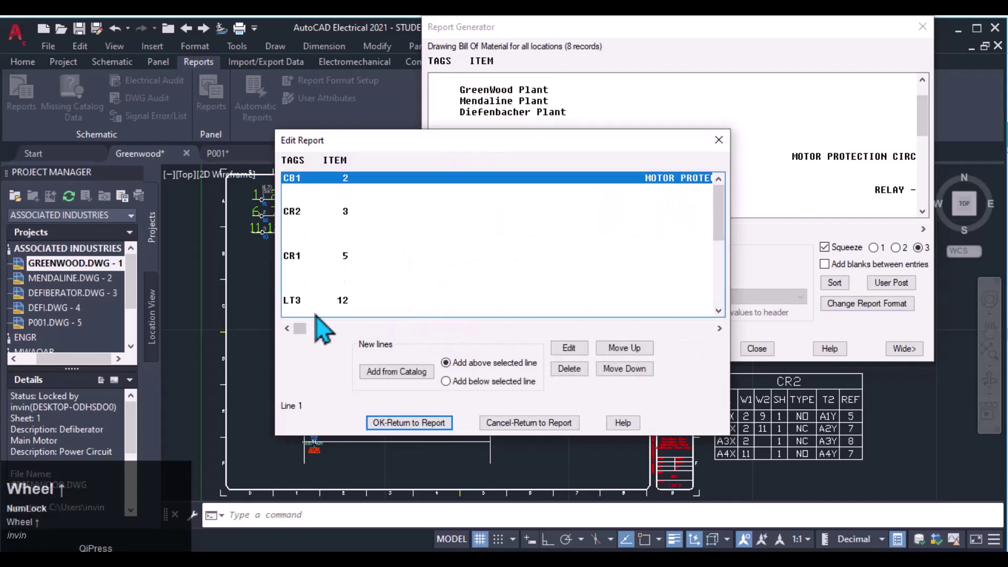
pyautogui.moveTo(302, 328)
pyautogui.mouseDown()
pyautogui.moveTo(493, 328)
pyautogui.moveTo(304, 327)
pyautogui.mouseUp()
pyautogui.click(409, 422)
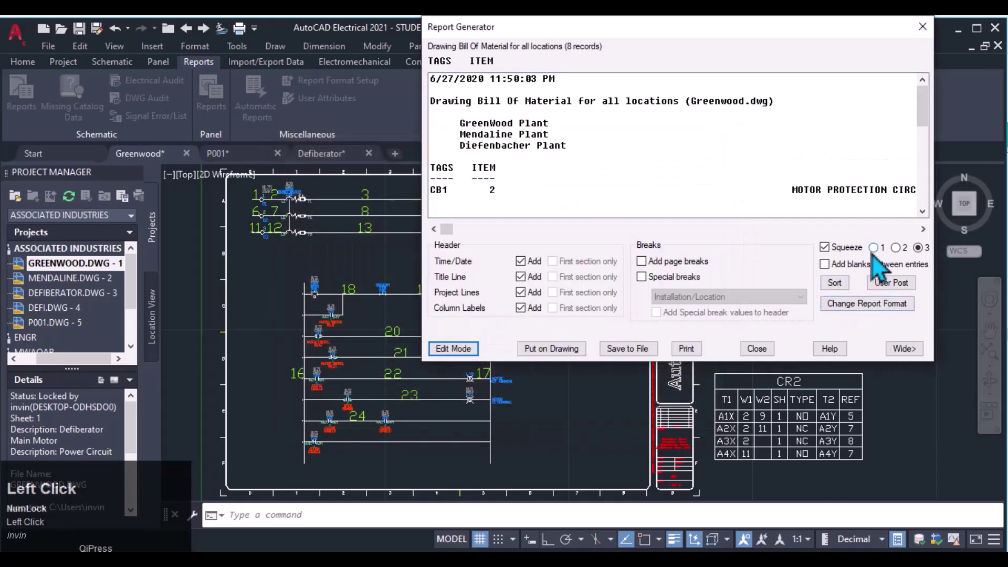
# Set the report's squeeze to 1, and review the whole listing
pyautogui.click(873, 247)
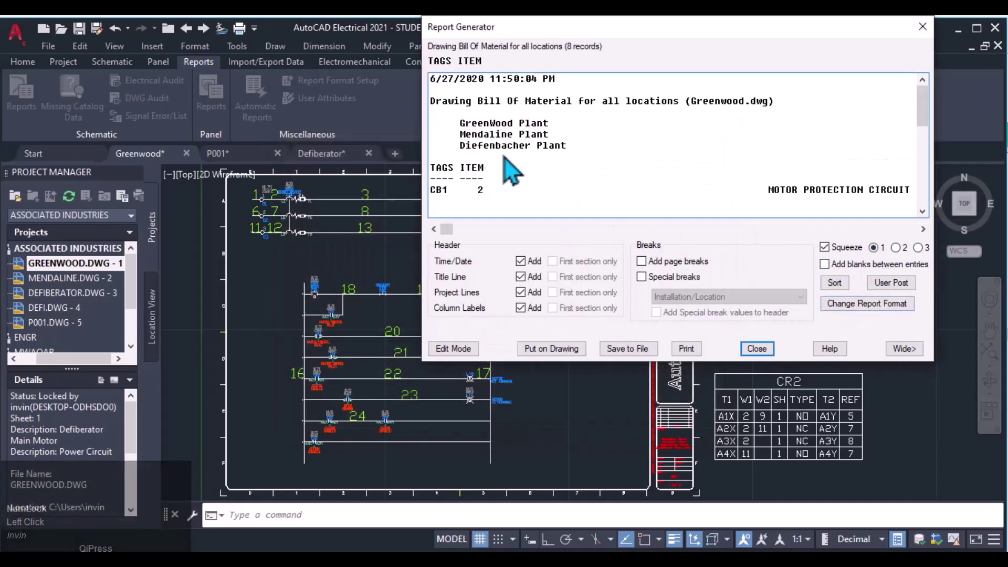
pyautogui.scroll(-8, 512, 173)
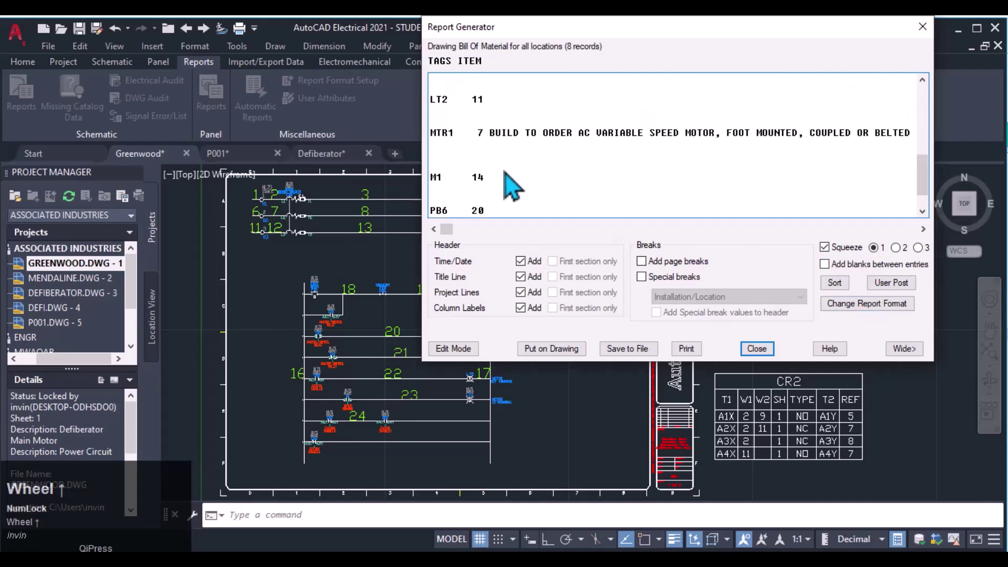
pyautogui.scroll(8, 511, 189)
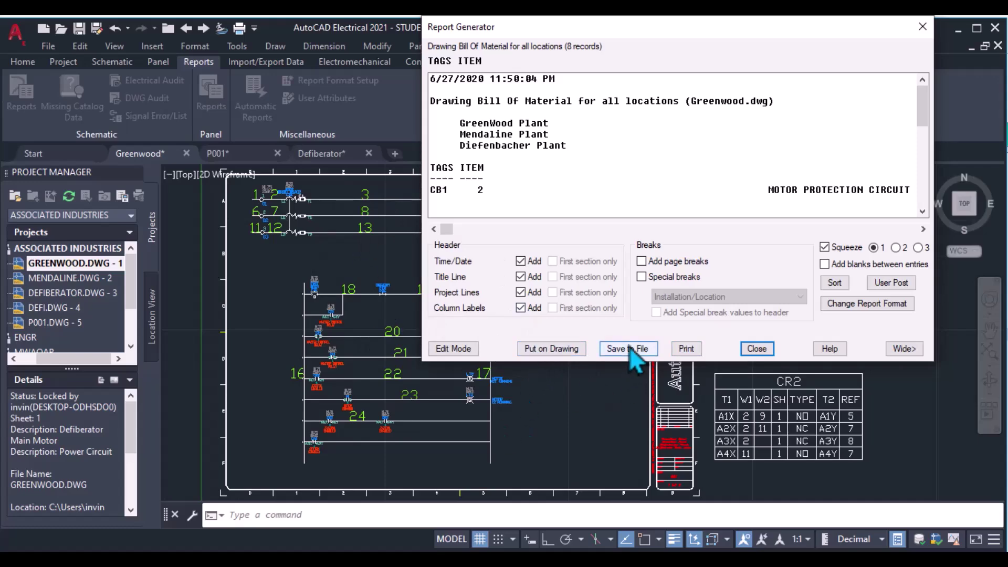
# Set up the report for placement on the drawing as a new table in the ACE-INCH table style
pyautogui.click(567, 349)
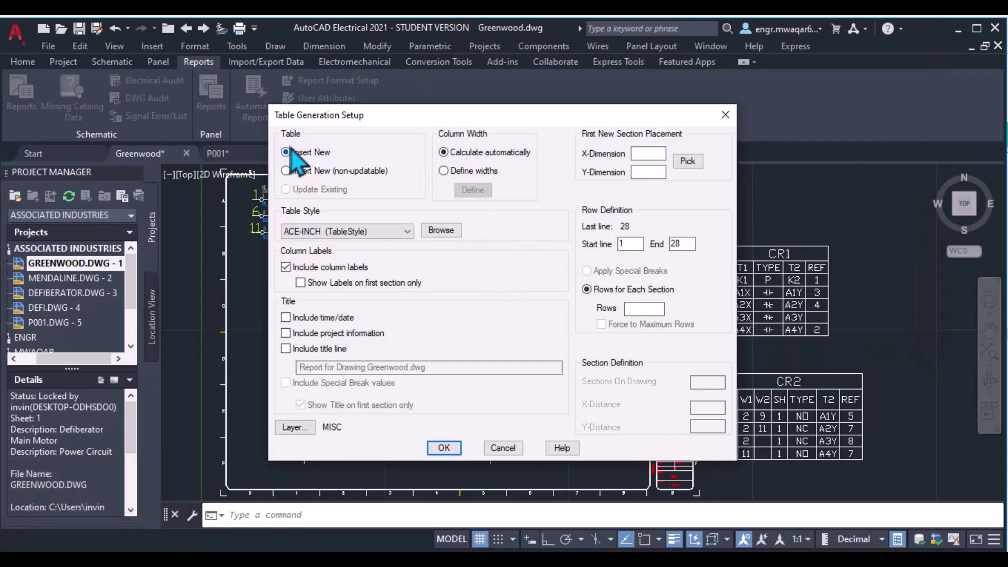
pyautogui.moveTo(383, 120)
pyautogui.mouseDown()
pyautogui.moveTo(461, 94)
pyautogui.moveTo(546, 20)
pyautogui.moveTo(515, 82)
pyautogui.mouseUp()
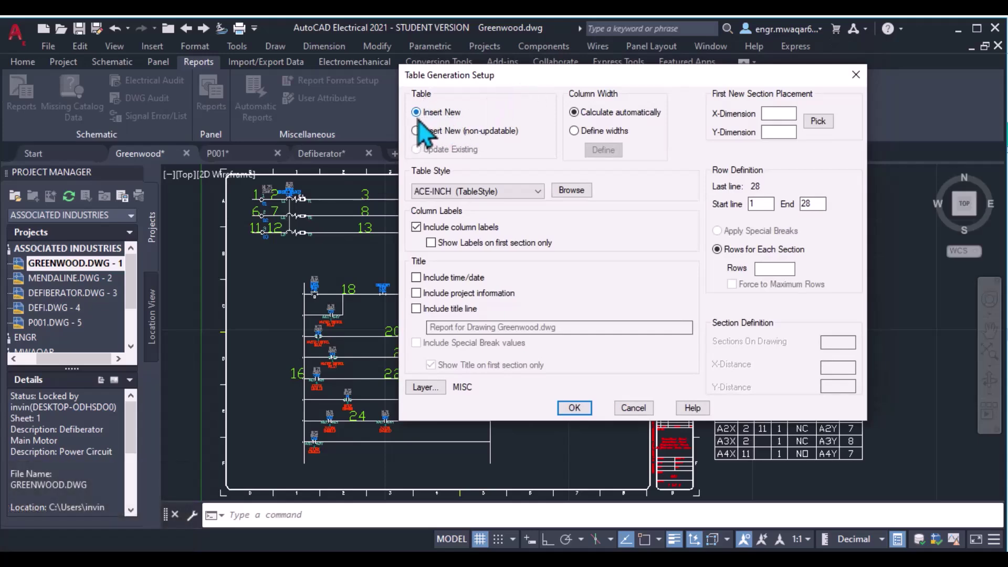
pyautogui.click(375, 151)
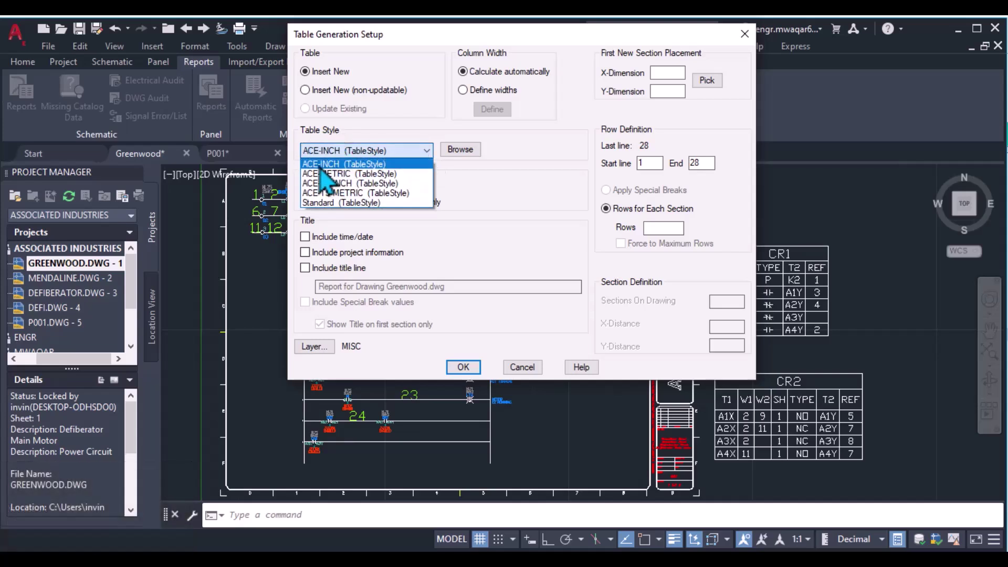
pyautogui.click(354, 174)
pyautogui.click(360, 150)
pyautogui.click(350, 164)
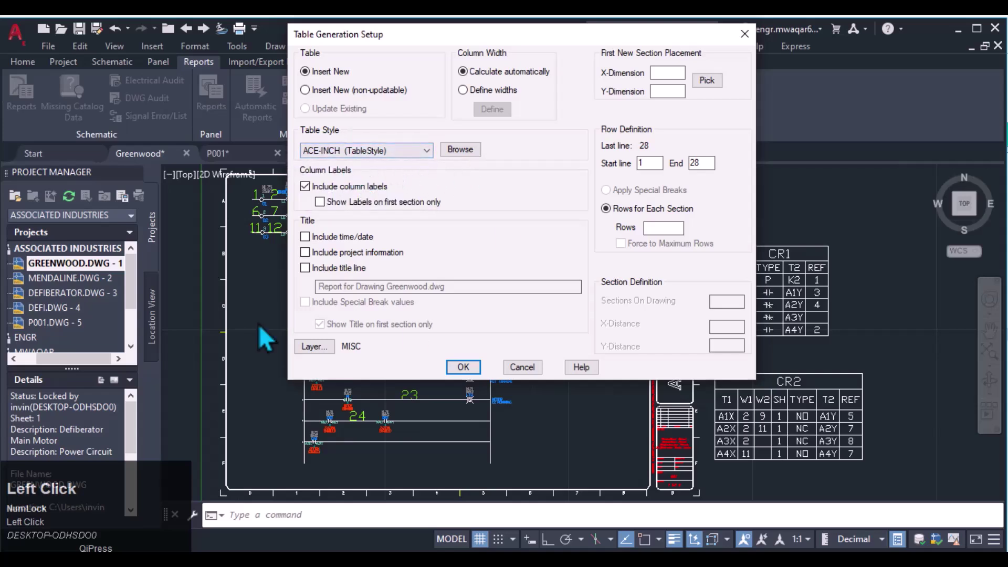
pyautogui.click(352, 151)
pyautogui.click(359, 162)
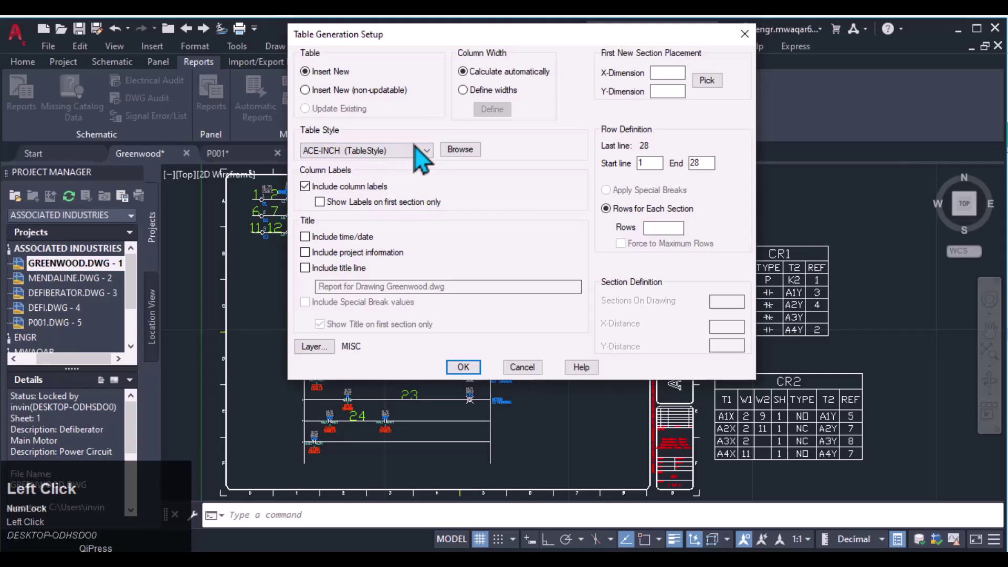
pyautogui.click(355, 154)
pyautogui.click(480, 175)
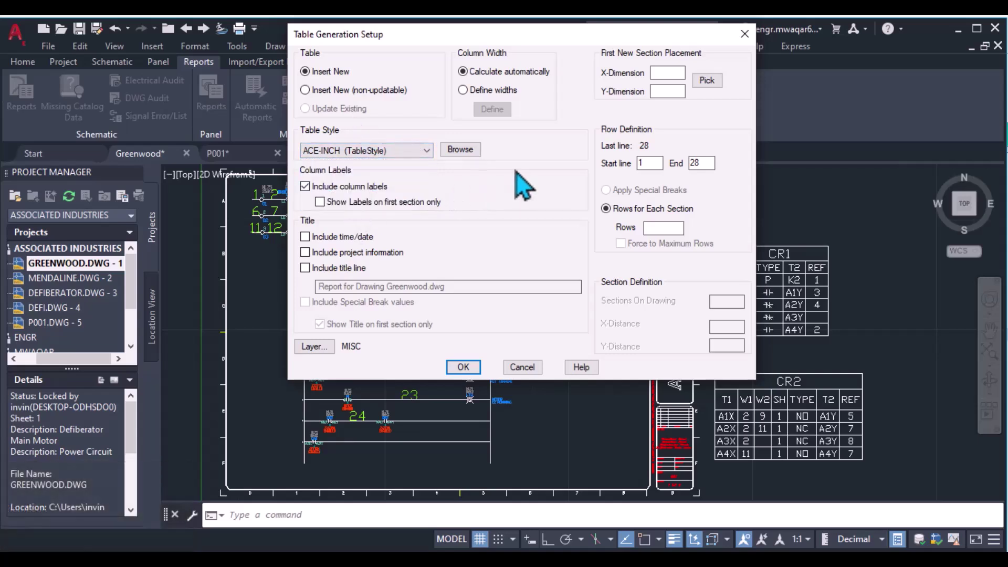
# Include the time/date, project information and title line in the table title, and keep the table on layer MISC
pyautogui.click(305, 237)
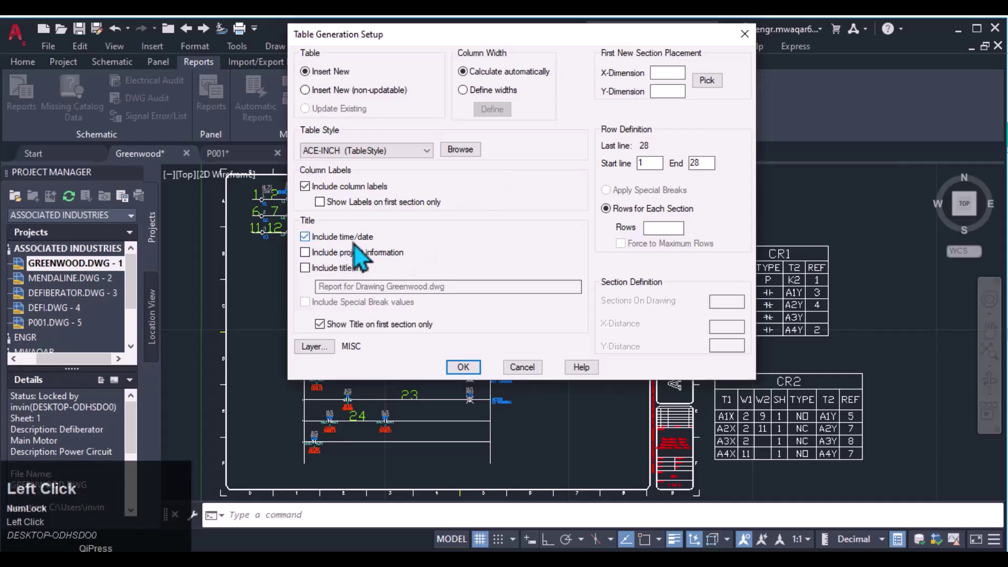
pyautogui.click(305, 253)
pyautogui.click(305, 268)
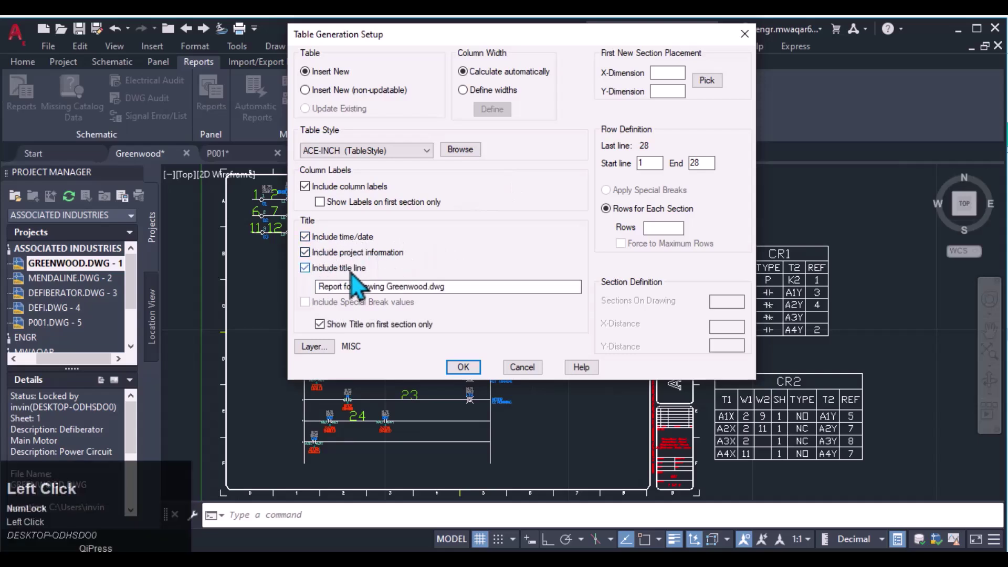
pyautogui.click(310, 347)
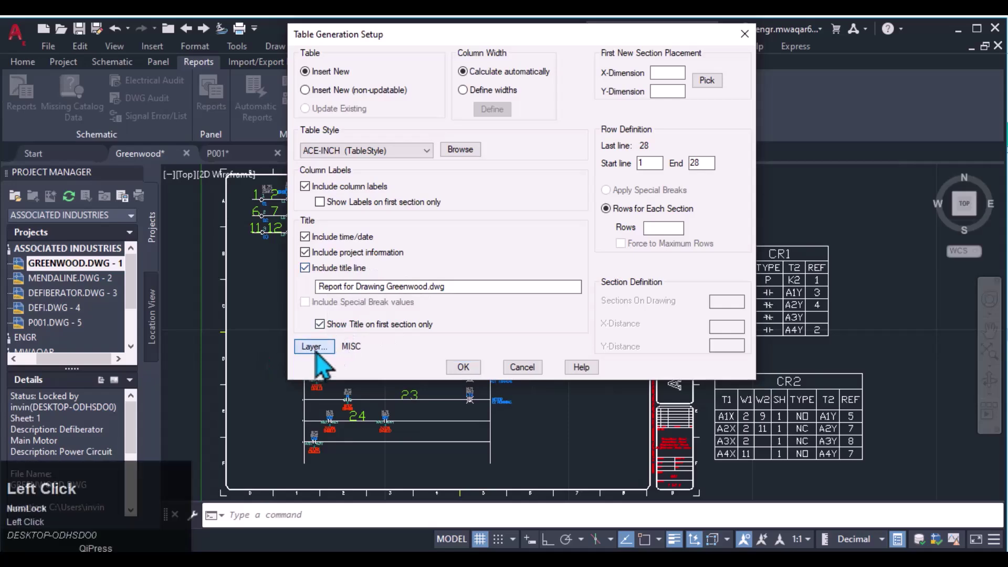
pyautogui.scroll(-5, 462, 311)
pyautogui.scroll(5, 467, 323)
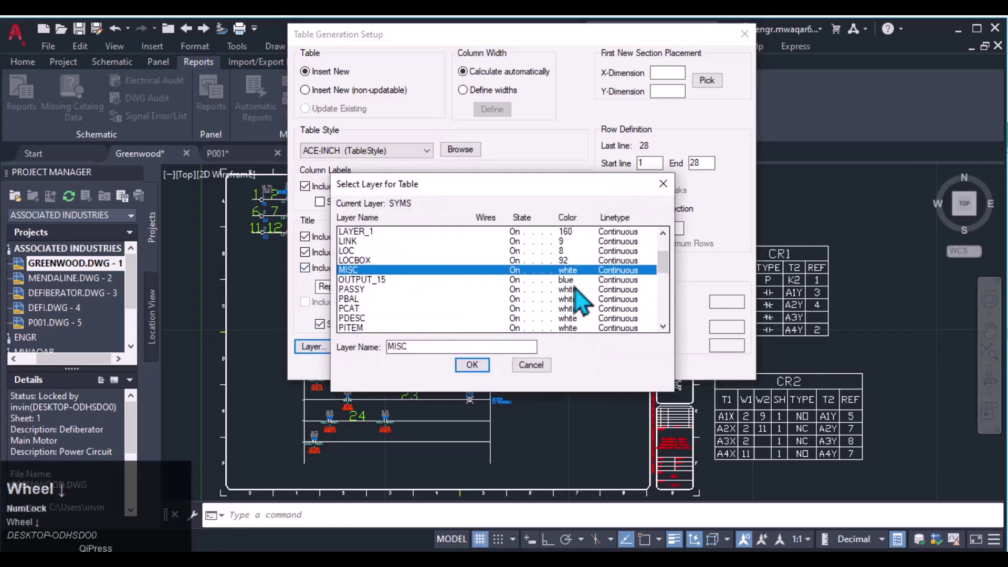
pyautogui.click(472, 365)
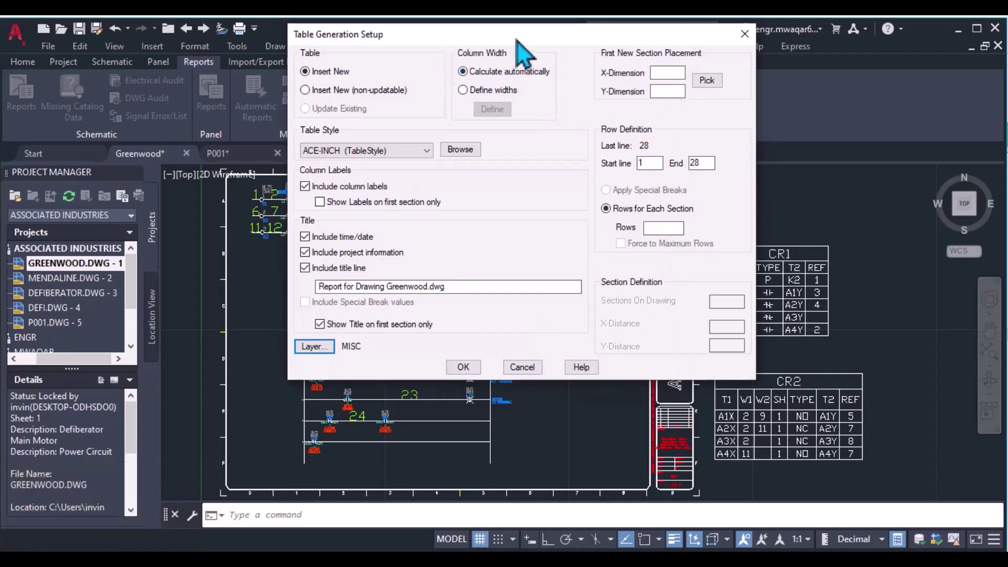
# Inspect the definable column widths for the table, and return the column width to automatic calculation
pyautogui.click(481, 120)
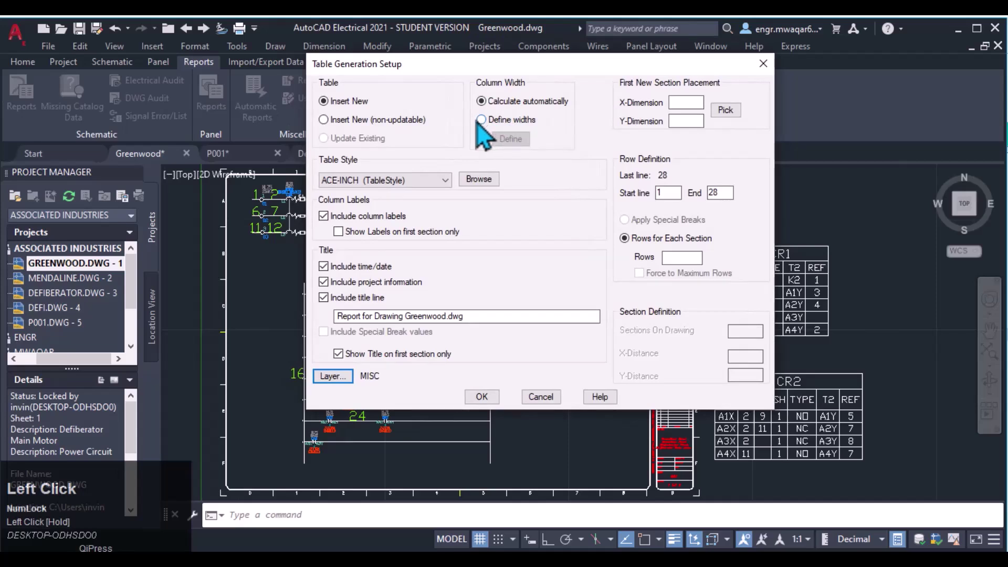
pyautogui.click(510, 139)
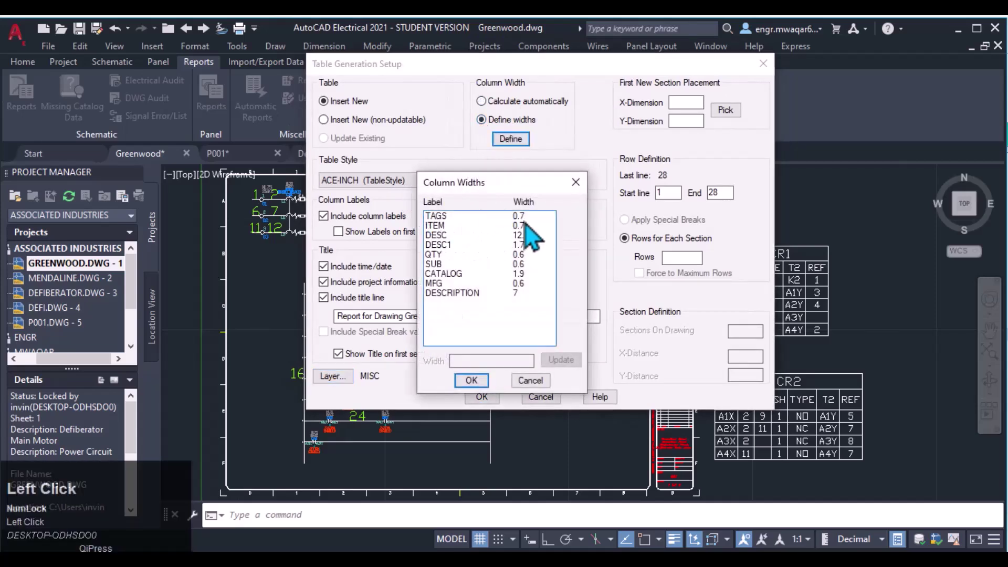
pyautogui.click(533, 217)
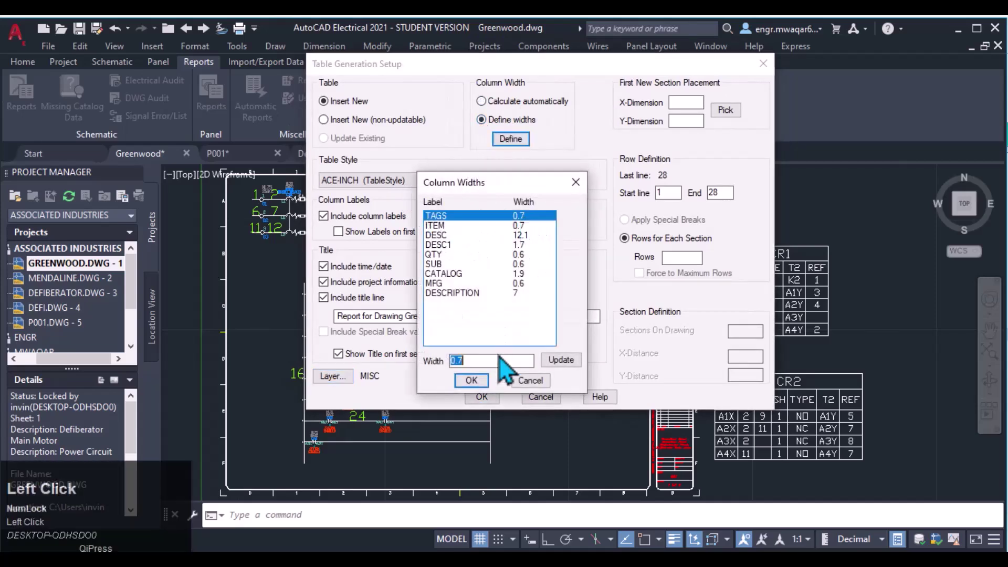
pyautogui.click(530, 380)
pyautogui.click(493, 103)
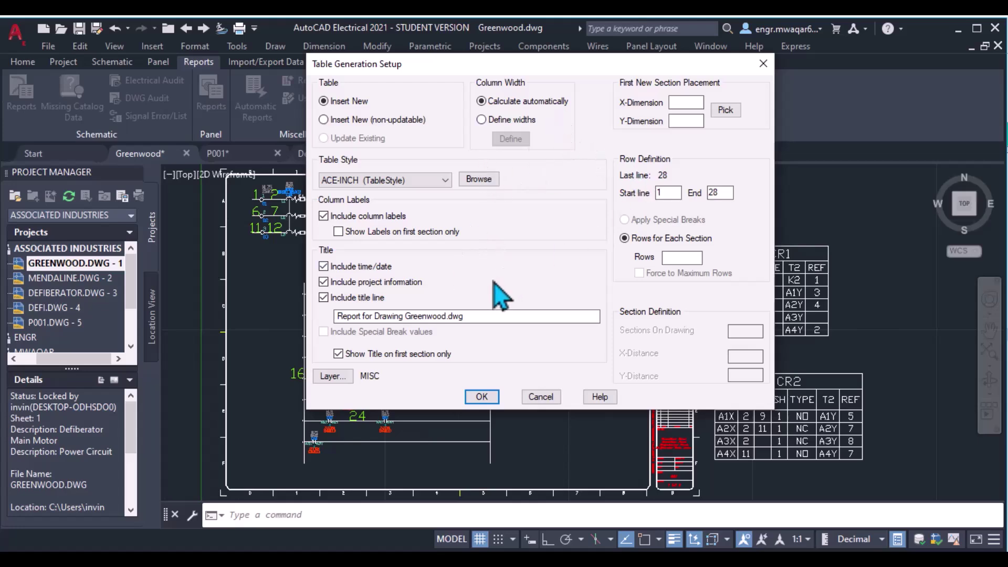
# Place the table's first section in the empty area beside the control ladder, at X 89.0 and Y 67.6, and insert it
pyautogui.moveTo(676, 62)
pyautogui.mouseDown()
pyautogui.moveTo(535, 91)
pyautogui.moveTo(404, 62)
pyautogui.mouseUp()
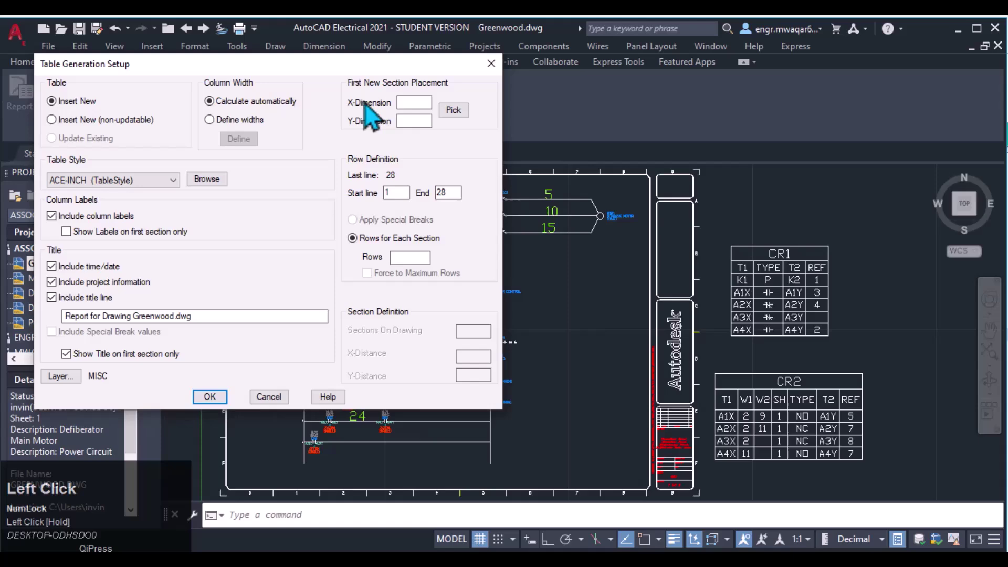
pyautogui.click(453, 110)
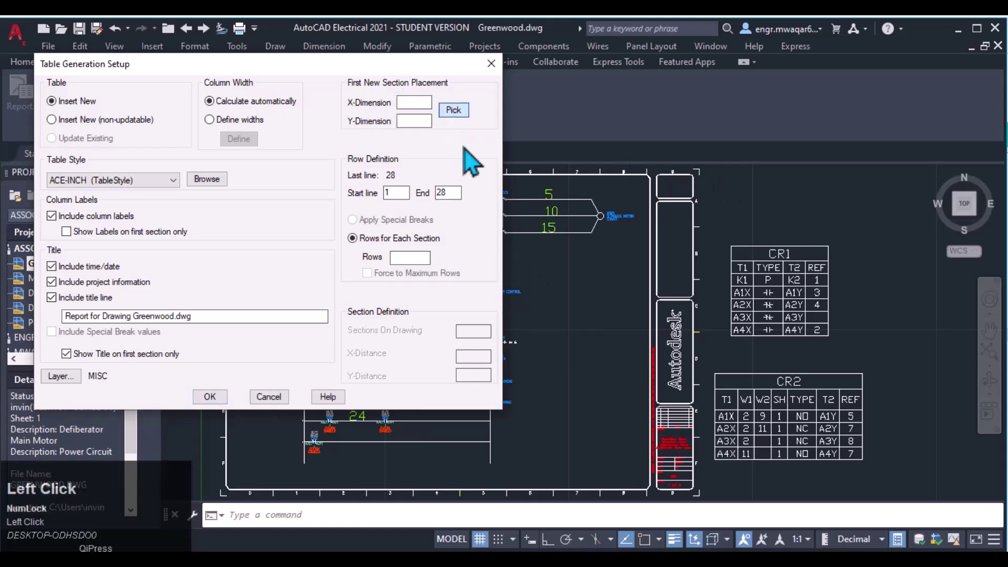
pyautogui.click(528, 265)
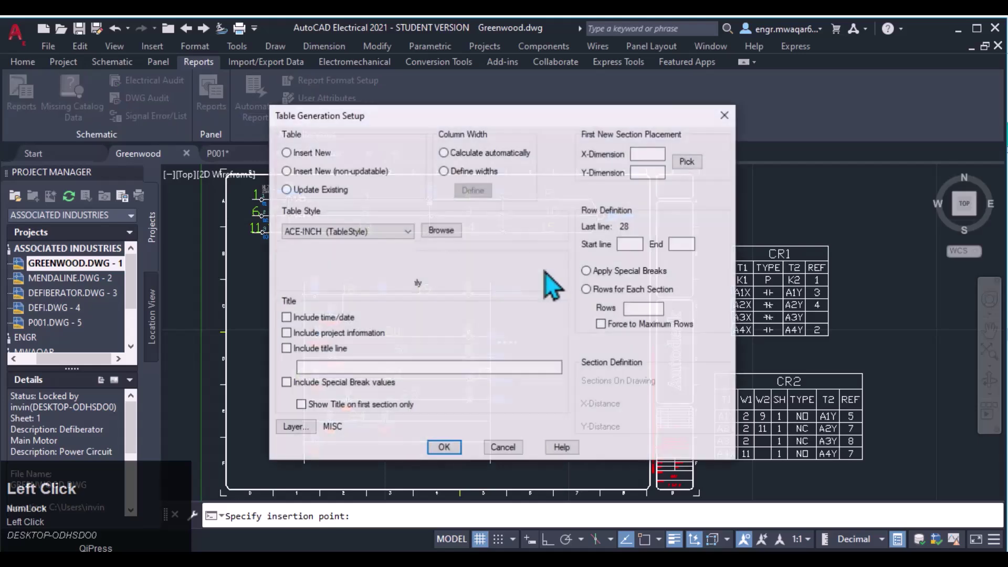
pyautogui.moveTo(568, 114); pyautogui.dragTo(469, 36)
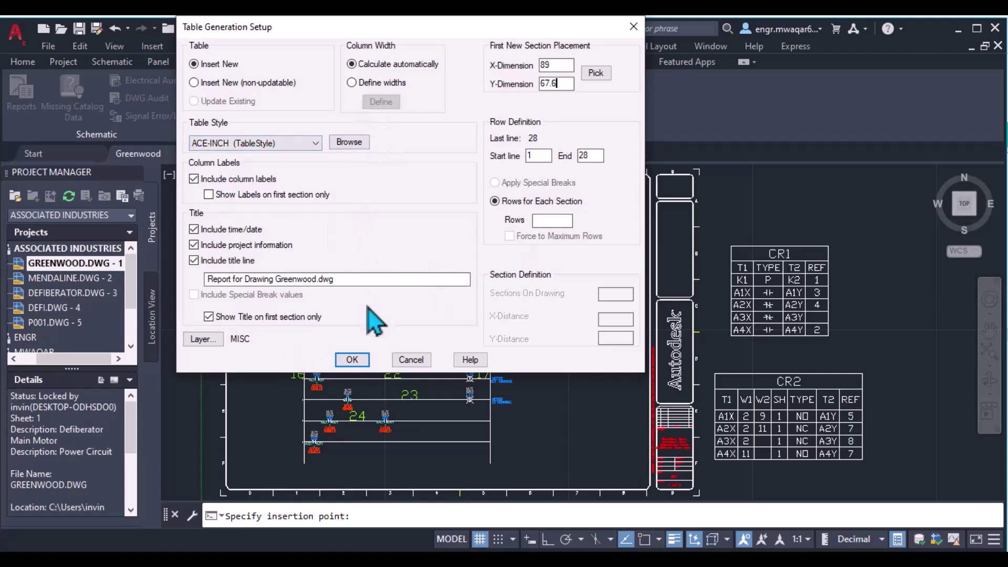
pyautogui.click(350, 360)
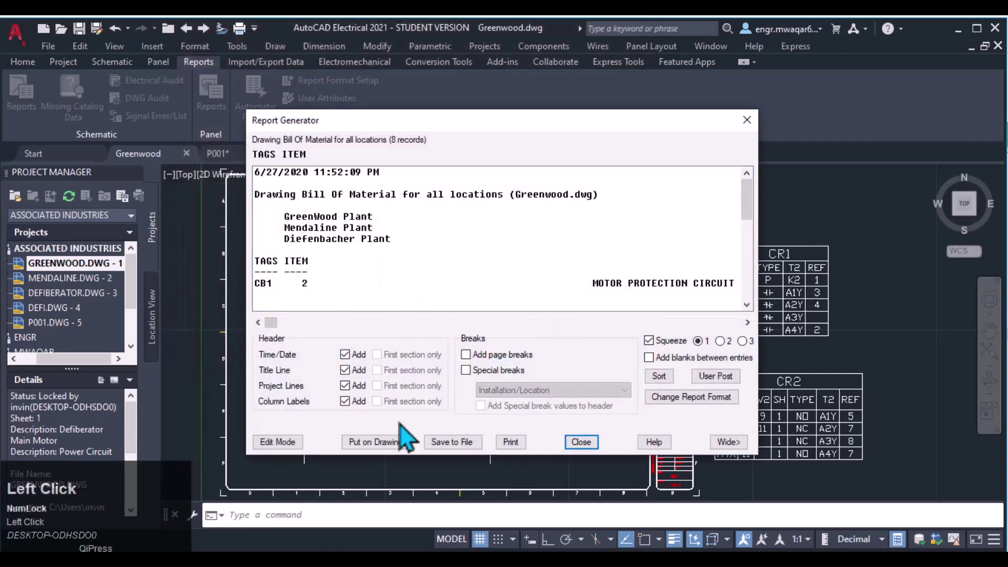
# Inspect the table generation options offered for the already inserted table, cancel them, and close the report
pyautogui.click(381, 444)
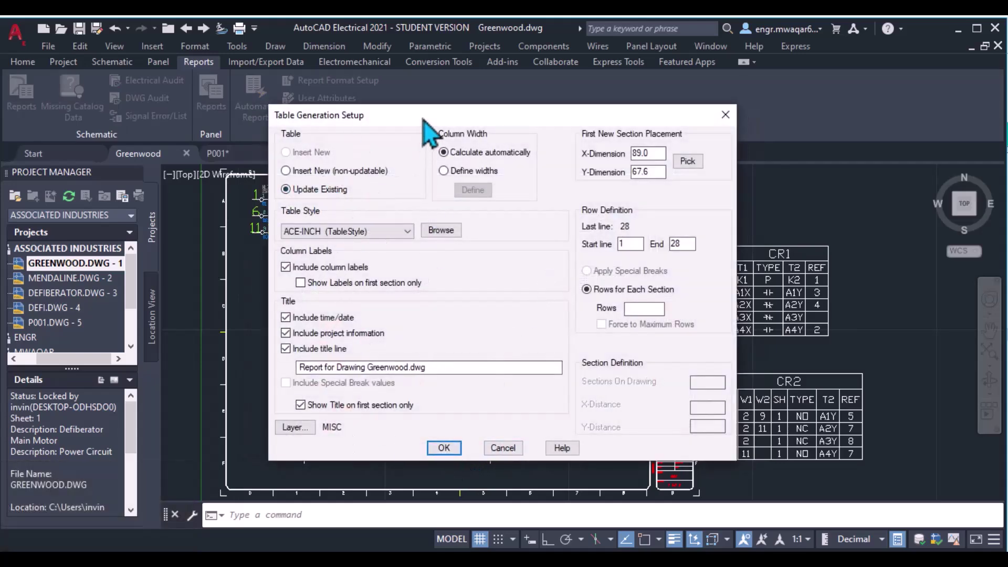
pyautogui.moveTo(422, 115); pyautogui.dragTo(487, 41)
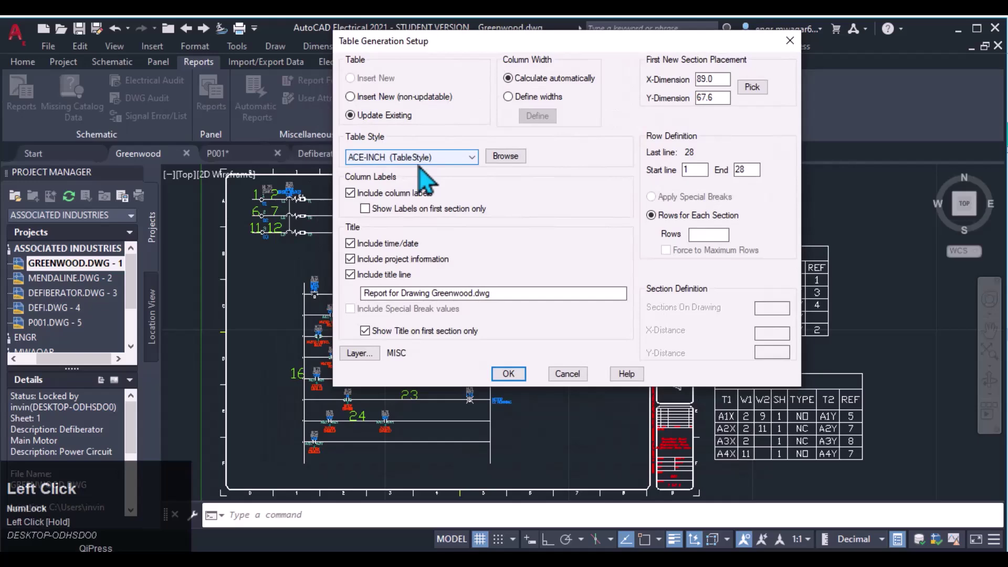
pyautogui.moveTo(435, 53)
pyautogui.mouseDown()
pyautogui.moveTo(819, 28)
pyautogui.moveTo(762, 52)
pyautogui.moveTo(692, 42)
pyautogui.mouseUp()
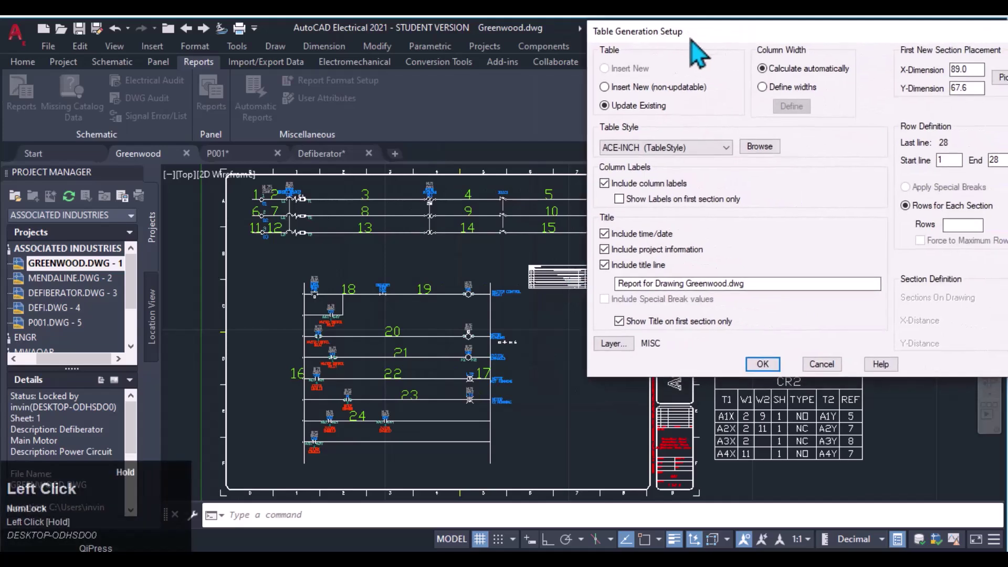
pyautogui.click(605, 87)
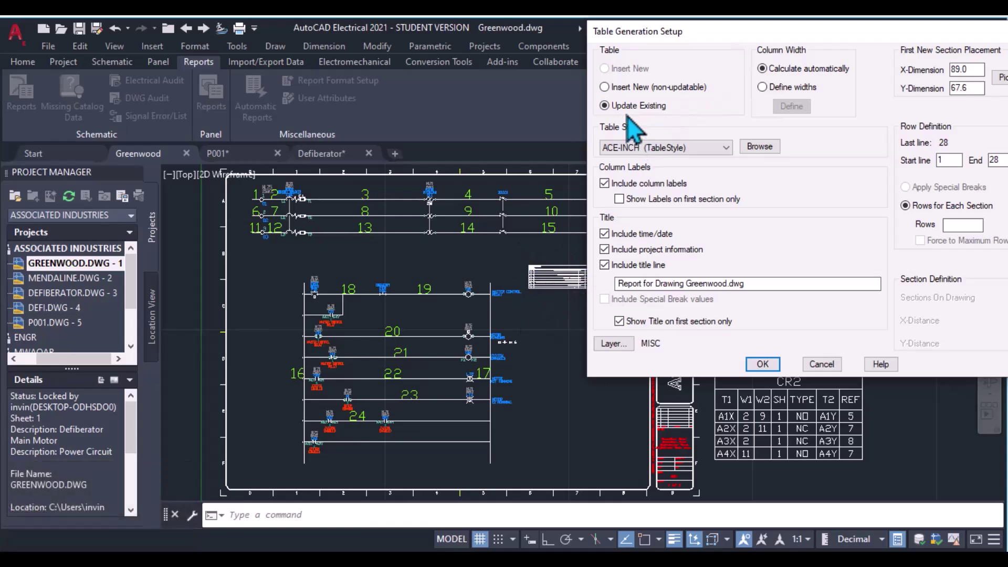
pyautogui.click(821, 364)
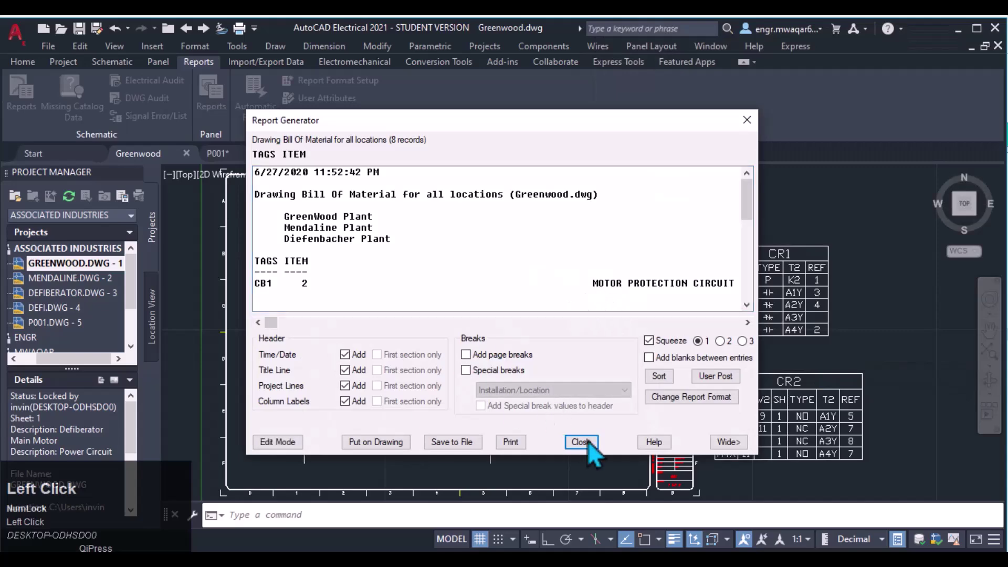
pyautogui.click(580, 442)
# Examine the inserted bill of material table's title lines and its TAGS and ITEM columns
pyautogui.scroll(8, 462, 285)
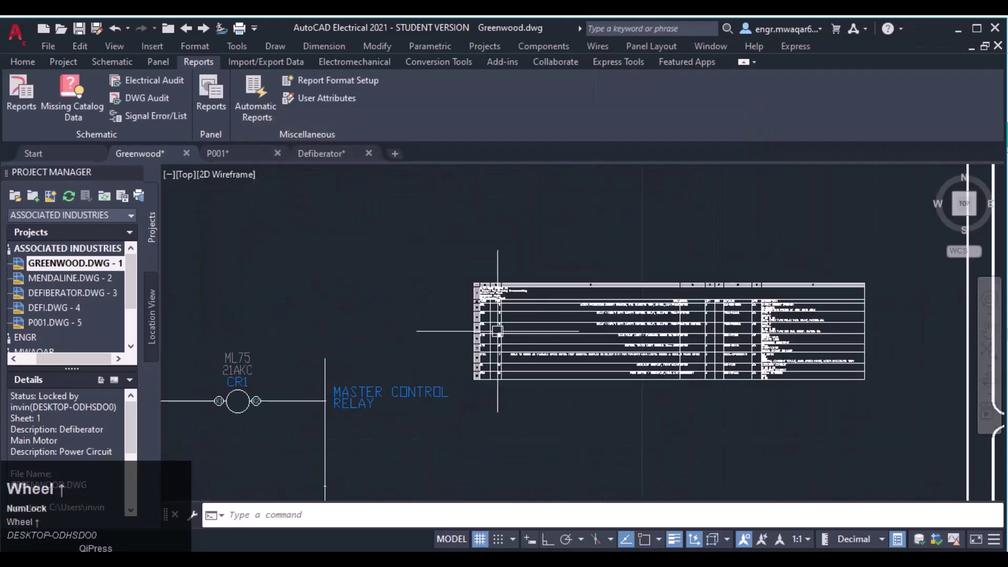
pyautogui.scroll(-3, 527, 245)
pyautogui.moveTo(527, 245); pyautogui.dragTo(396, 246, button='middle')
pyautogui.scroll(-2, 396, 245)
pyautogui.scroll(2, 414, 248)
pyautogui.moveTo(863, 250); pyautogui.dragTo(605, 265, button='middle')
pyautogui.scroll(-3, 605, 265)
pyautogui.scroll(8, 426, 239)
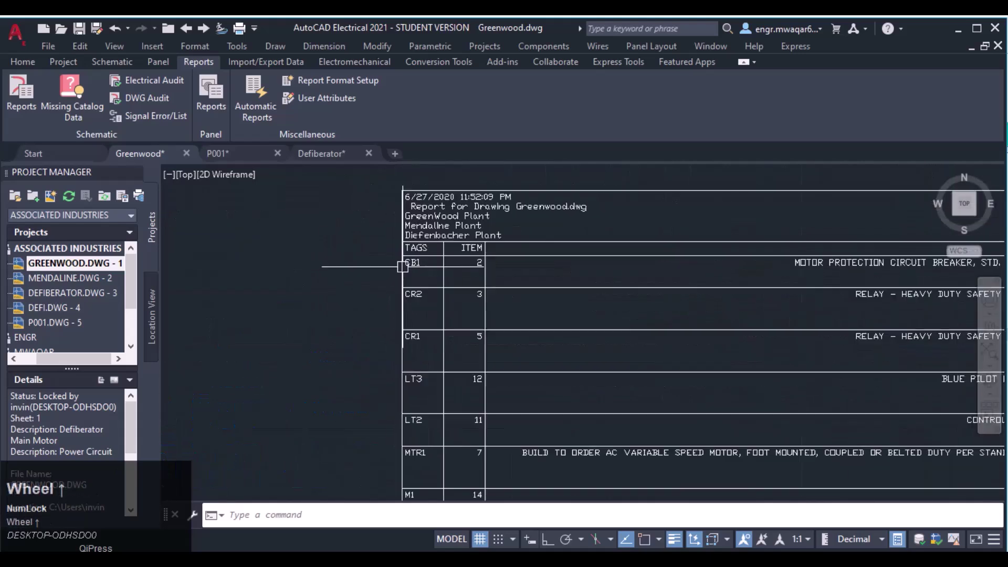
pyautogui.scroll(-3, 426, 239)
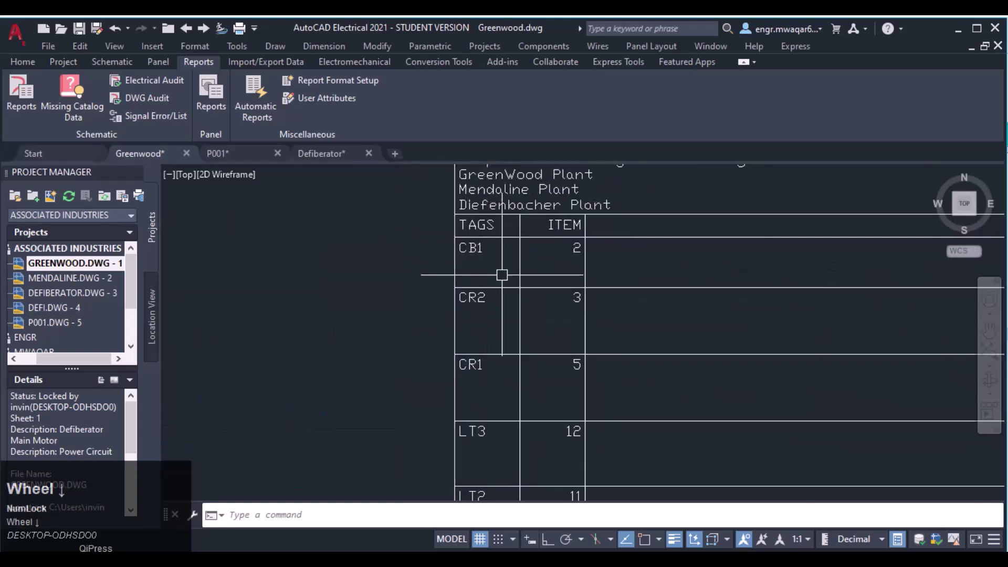
pyautogui.scroll(-4, 487, 228)
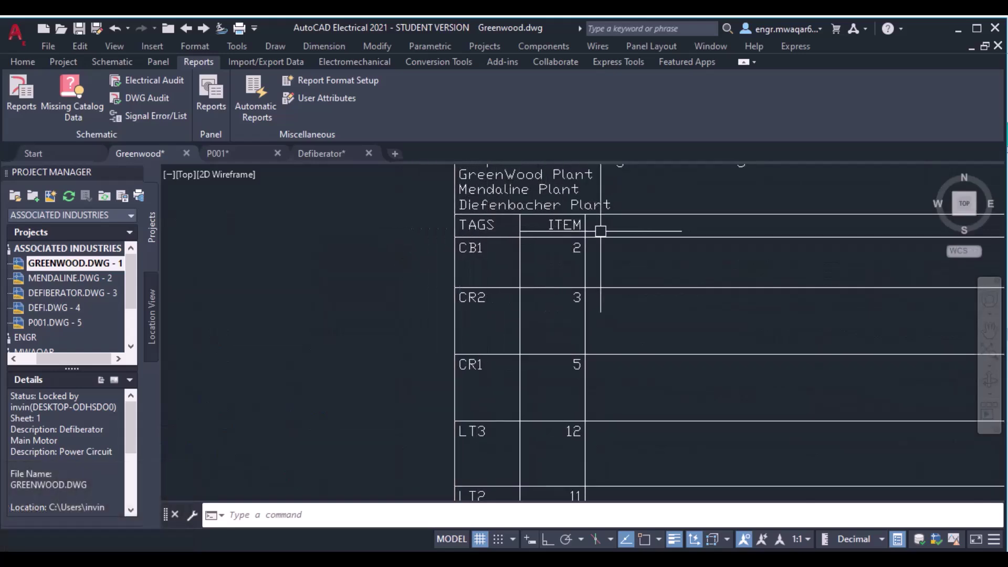
# Examine the table's description, quantity, catalog and manufacturer columns across its width
pyautogui.moveTo(651, 272); pyautogui.dragTo(361, 269, button='middle')
pyautogui.scroll(-2, 525, 265)
pyautogui.moveTo(582, 263); pyautogui.dragTo(396, 258, button='middle')
pyautogui.scroll(4, 566, 230)
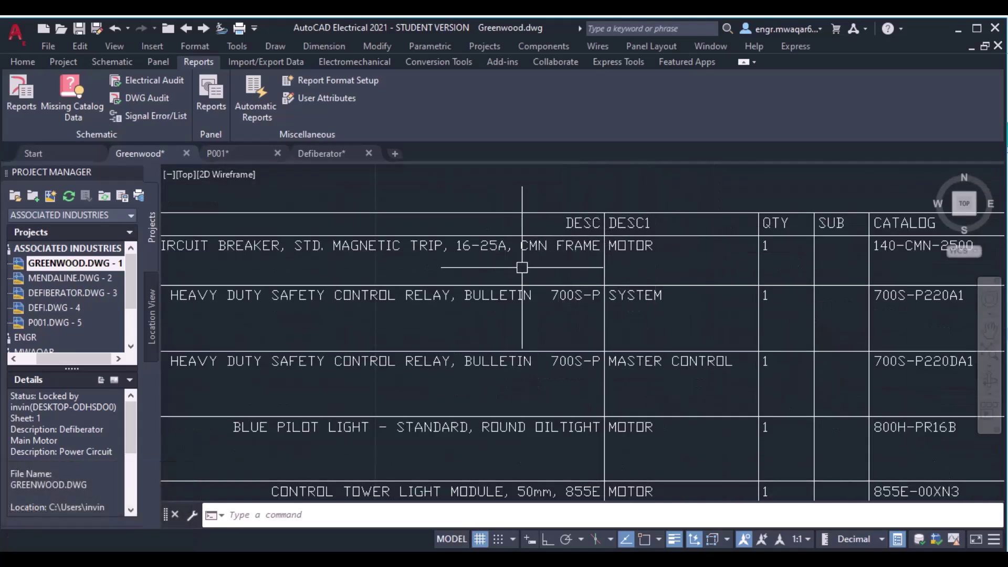
pyautogui.moveTo(628, 284); pyautogui.dragTo(434, 212, button='middle')
pyautogui.moveTo(647, 217); pyautogui.dragTo(550, 288, button='middle')
pyautogui.scroll(-2, 542, 241)
pyautogui.scroll(2, 543, 241)
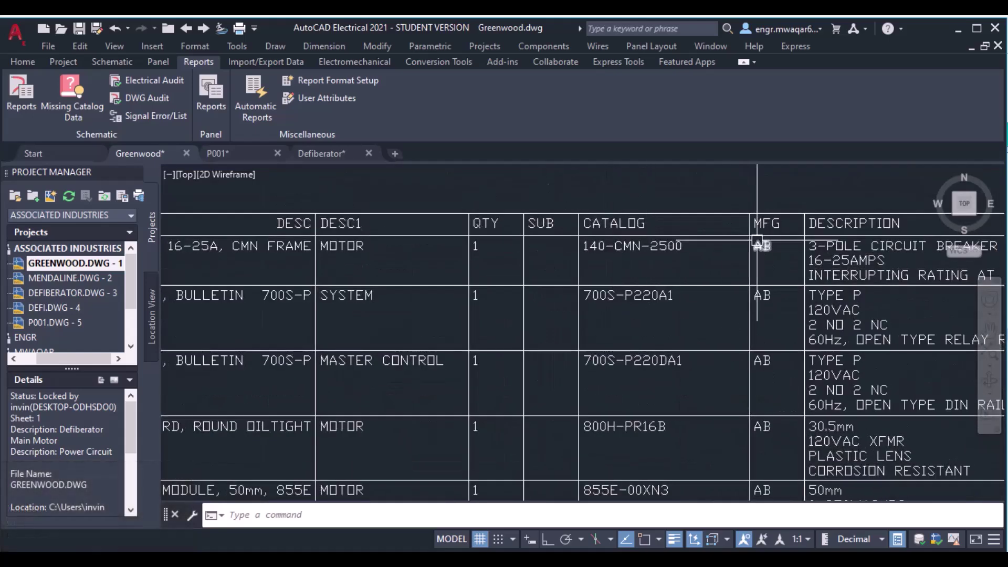
pyautogui.middleClick(890, 227)
pyautogui.moveTo(891, 226); pyautogui.dragTo(708, 220, button='middle')
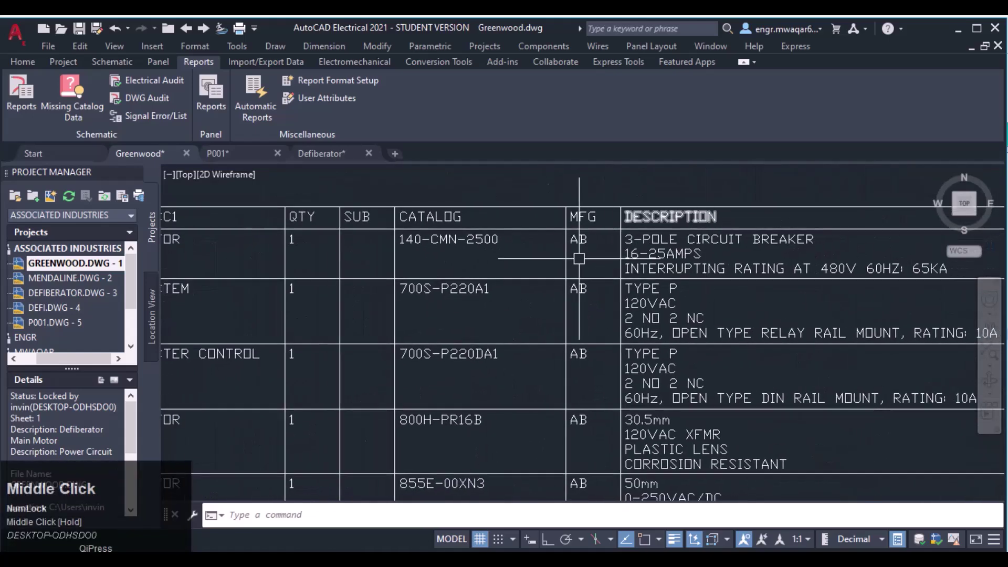
# Review the component tags row by row, from CB1 down to PB6, in the table
pyautogui.scroll(-5, 603, 253)
pyautogui.scroll(3, 353, 267)
pyautogui.moveTo(353, 267); pyautogui.dragTo(508, 237, button='middle')
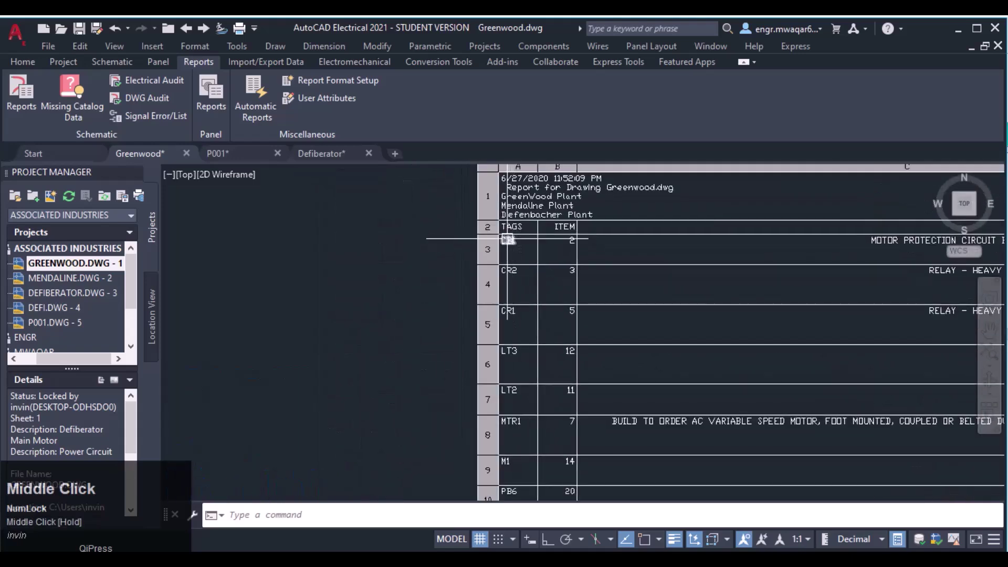
pyautogui.moveTo(509, 371); pyautogui.dragTo(527, 322, button='middle')
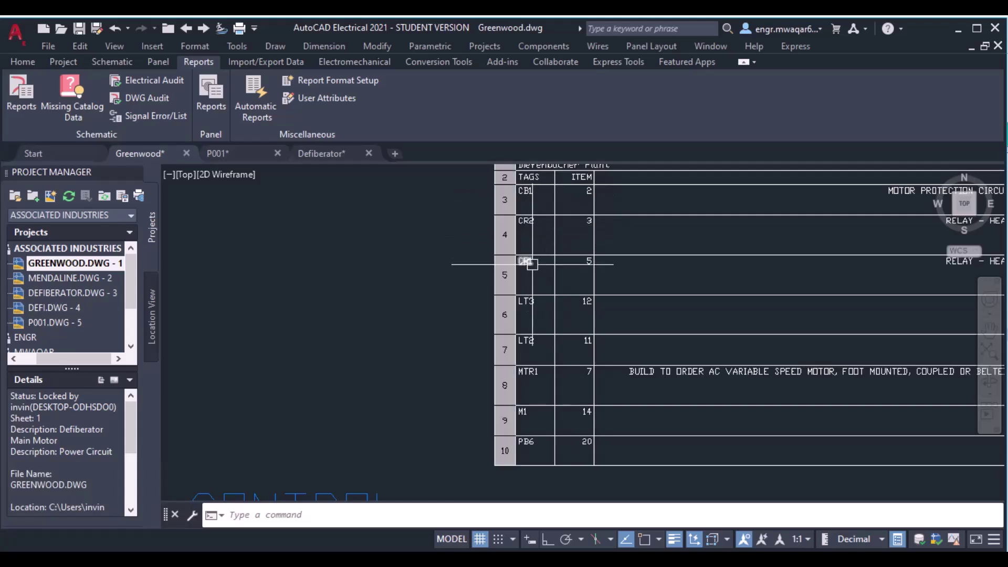
pyautogui.scroll(2, 531, 264)
pyautogui.moveTo(526, 325); pyautogui.dragTo(616, 228, button='middle')
pyautogui.scroll(-2, 605, 410)
pyautogui.moveTo(541, 273); pyautogui.dragTo(498, 323, button='middle')
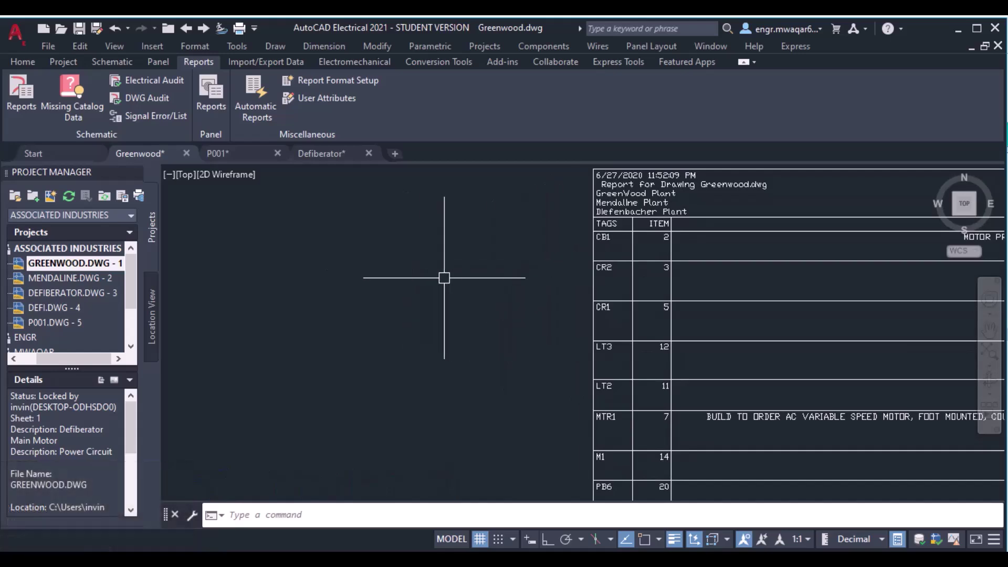
# Compare the first table entries with the components in the power circuit and control ladder
pyautogui.scroll(-6, 580, 274)
pyautogui.moveTo(349, 255); pyautogui.dragTo(592, 166, button='middle')
pyautogui.scroll(-3, 462, 207)
pyautogui.moveTo(318, 194); pyautogui.dragTo(418, 233, button='middle')
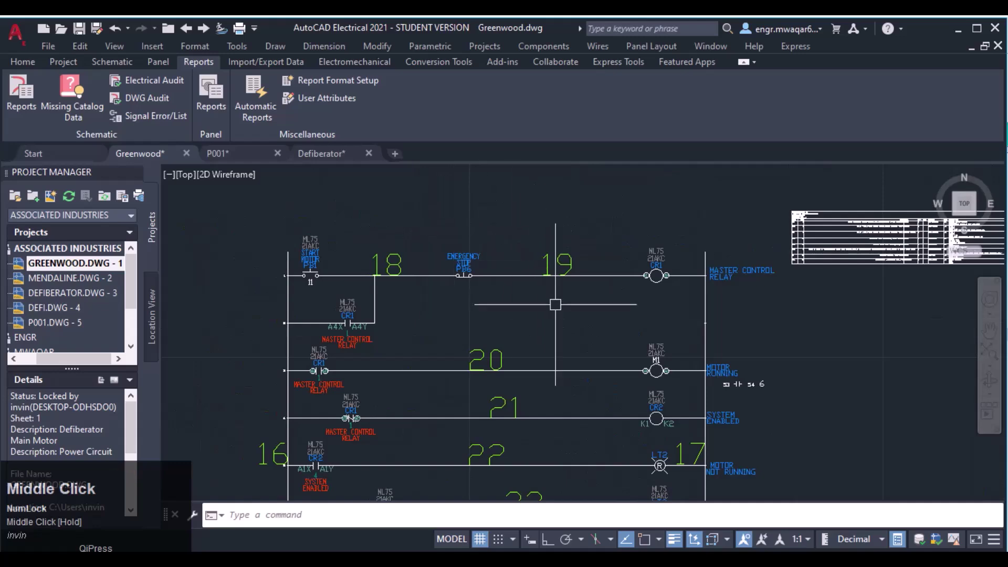
pyautogui.scroll(4, 636, 284)
pyautogui.scroll(-4, 612, 282)
pyautogui.moveTo(335, 189); pyautogui.dragTo(350, 346, button='middle')
pyautogui.scroll(2, 253, 203)
pyautogui.scroll(2, 252, 202)
pyautogui.scroll(-4, 252, 205)
pyautogui.moveTo(892, 247); pyautogui.dragTo(462, 265, button='middle')
# Check the table's relay and contactor tags against the CR1, M1 and CR2 coils in the ladder
pyautogui.scroll(3, 462, 267)
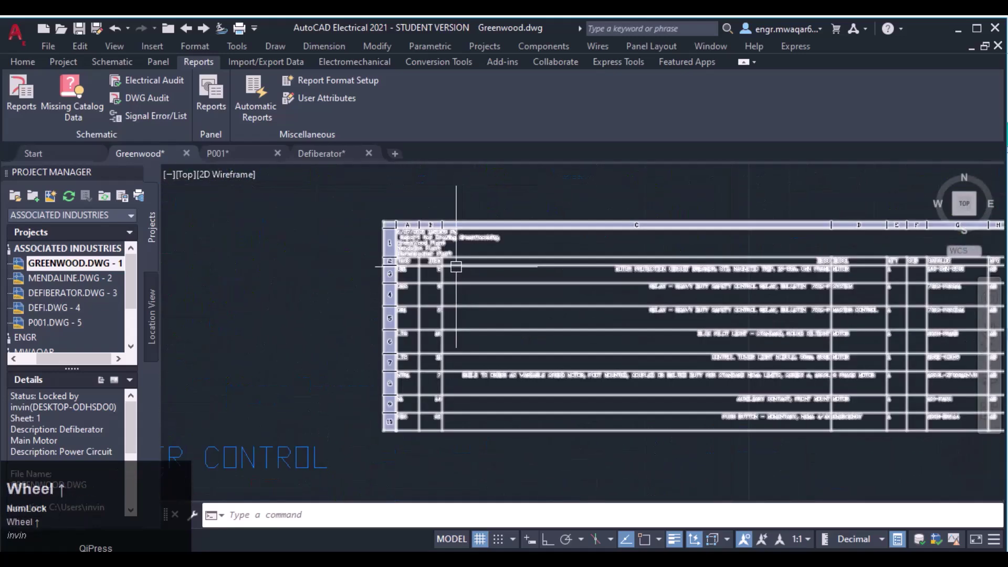
pyautogui.scroll(4, 462, 267)
pyautogui.scroll(-6, 269, 313)
pyautogui.moveTo(269, 313); pyautogui.dragTo(590, 236, button='middle')
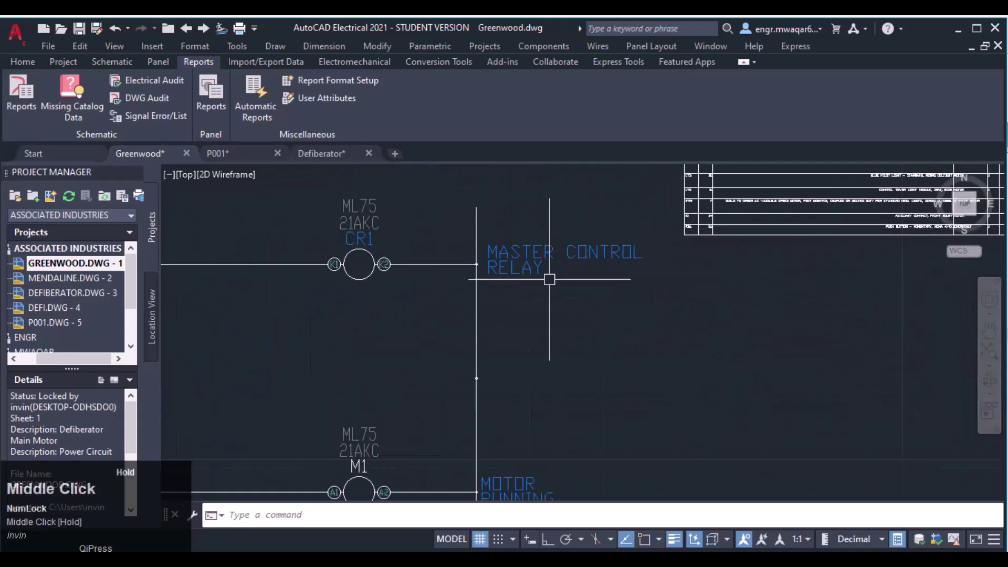
pyautogui.moveTo(375, 327); pyautogui.dragTo(482, 196, button='middle')
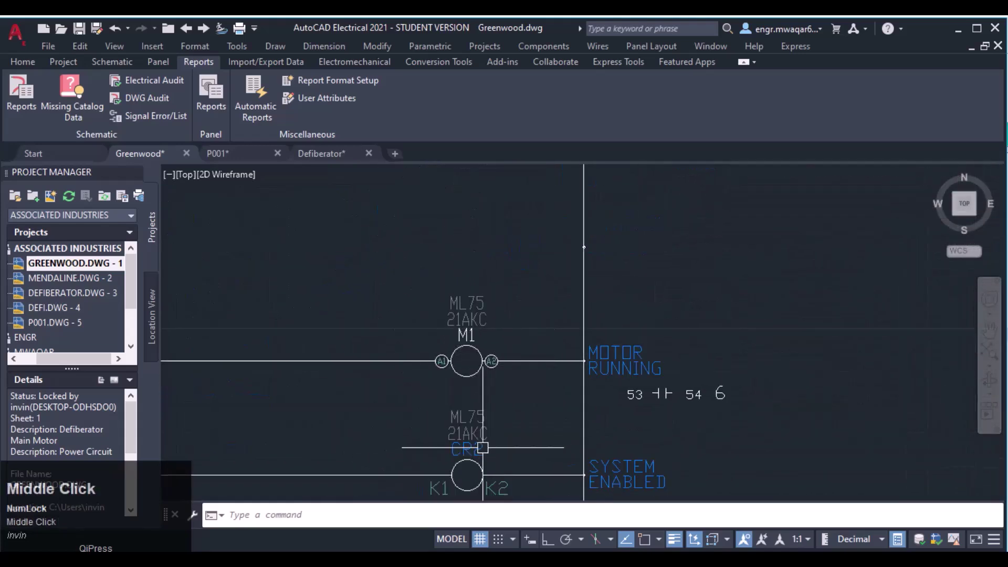
# Check the table's light entries against pilot lights LT2 and LT3 in the control ladder
pyautogui.moveTo(726, 207); pyautogui.dragTo(467, 479, button='middle')
pyautogui.scroll(5, 468, 480)
pyautogui.moveTo(433, 230); pyautogui.dragTo(499, 295, button='middle')
pyautogui.scroll(-5, 349, 322)
pyautogui.moveTo(349, 321); pyautogui.dragTo(632, 302, button='middle')
pyautogui.scroll(-2, 467, 312)
pyautogui.scroll(4, 632, 302)
pyautogui.scroll(2, 619, 330)
pyautogui.scroll(-4, 602, 351)
pyautogui.scroll(2, 605, 380)
pyautogui.moveTo(435, 391); pyautogui.dragTo(672, 183, button='middle')
pyautogui.scroll(-1, 672, 183)
pyautogui.moveTo(521, 361); pyautogui.dragTo(635, 268, button='middle')
pyautogui.scroll(-2, 635, 268)
pyautogui.moveTo(571, 335); pyautogui.dragTo(593, 237, button='middle')
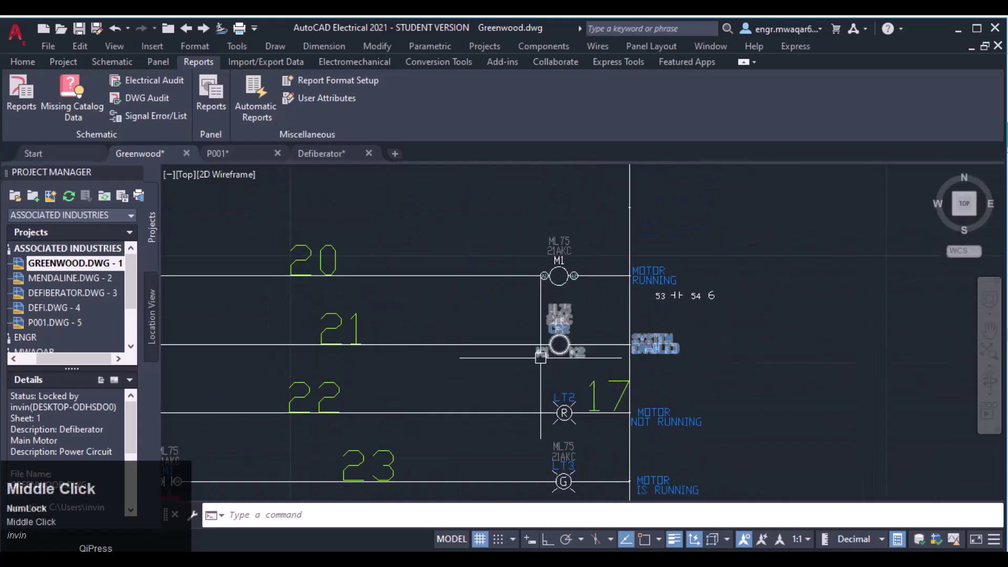
pyautogui.moveTo(544, 357); pyautogui.dragTo(553, 297, button='middle')
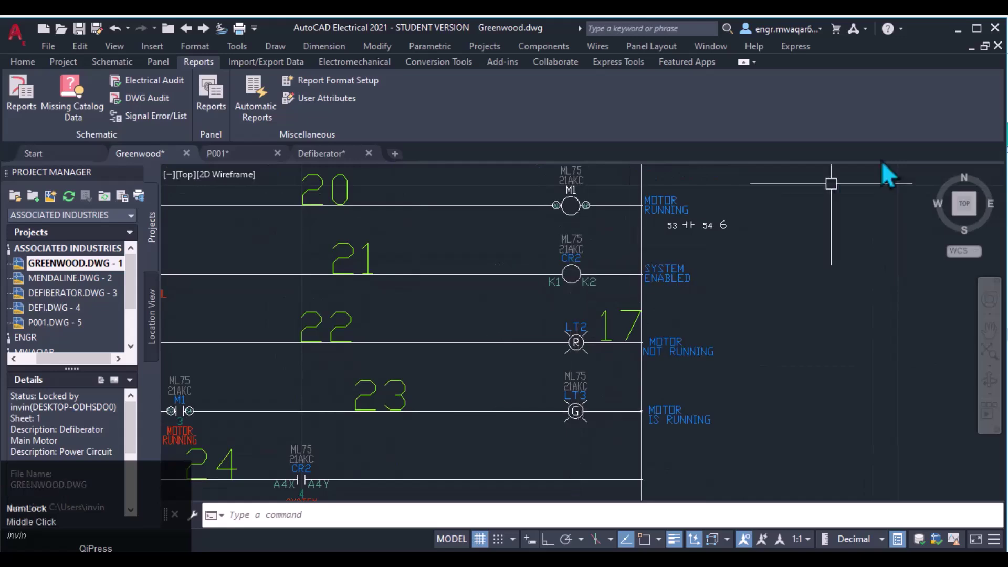
# Check the MTR1 table entry against the three-phase motor in the power circuit
pyautogui.moveTo(785, 230); pyautogui.dragTo(561, 493, button='middle')
pyautogui.scroll(5, 545, 419)
pyautogui.moveTo(537, 315); pyautogui.dragTo(530, 482, button='middle')
pyautogui.scroll(2, 553, 322)
pyautogui.moveTo(526, 279); pyautogui.dragTo(532, 407, button='middle')
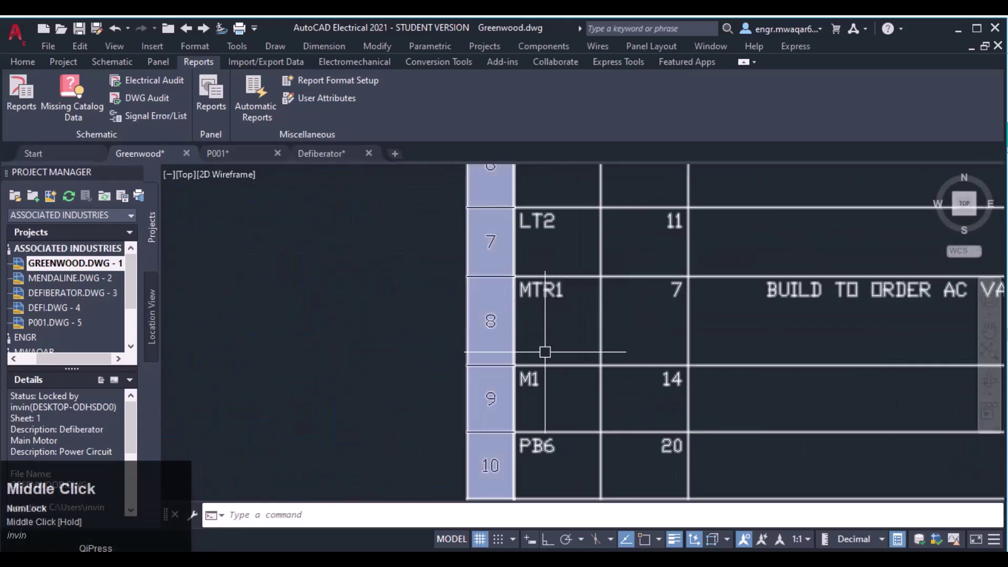
pyautogui.scroll(-3, 576, 333)
pyautogui.scroll(-3, 576, 333)
pyautogui.moveTo(443, 341)
pyautogui.mouseDown(button='middle')
pyautogui.moveTo(677, 336)
pyautogui.moveTo(696, 228)
pyautogui.moveTo(546, 504)
pyautogui.mouseUp(button='middle')
pyautogui.scroll(-2, 677, 335)
pyautogui.scroll(2, 672, 294)
pyautogui.scroll(-2, 590, 355)
pyautogui.moveTo(908, 216); pyautogui.dragTo(598, 360, button='middle')
pyautogui.scroll(2, 637, 358)
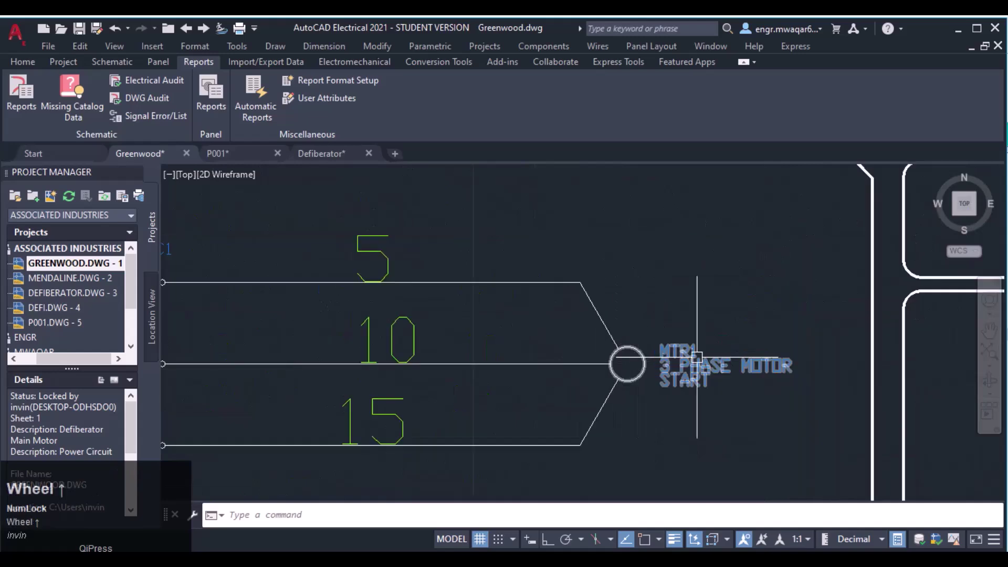
# Check the PB6 table entry against the emergency stop push button on the first control rung
pyautogui.scroll(-2, 621, 427)
pyautogui.moveTo(578, 495); pyautogui.dragTo(648, 248, button='middle')
pyautogui.scroll(2, 469, 352)
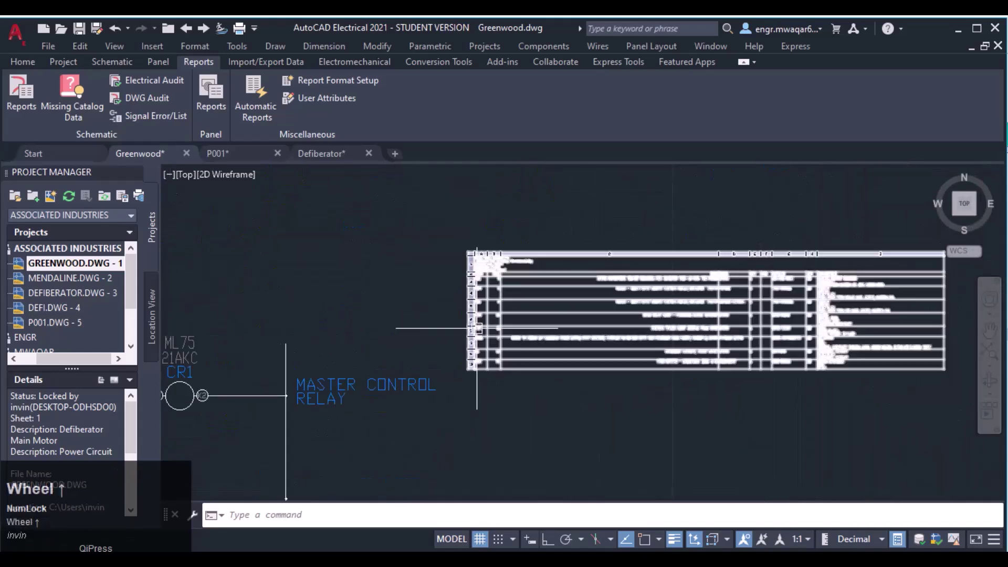
pyautogui.scroll(3, 473, 328)
pyautogui.scroll(-4, 364, 416)
pyautogui.moveTo(436, 322); pyautogui.dragTo(869, 303, button='middle')
pyautogui.scroll(2, 551, 346)
pyautogui.scroll(-2, 550, 346)
pyautogui.moveTo(530, 322); pyautogui.dragTo(554, 362, button='middle')
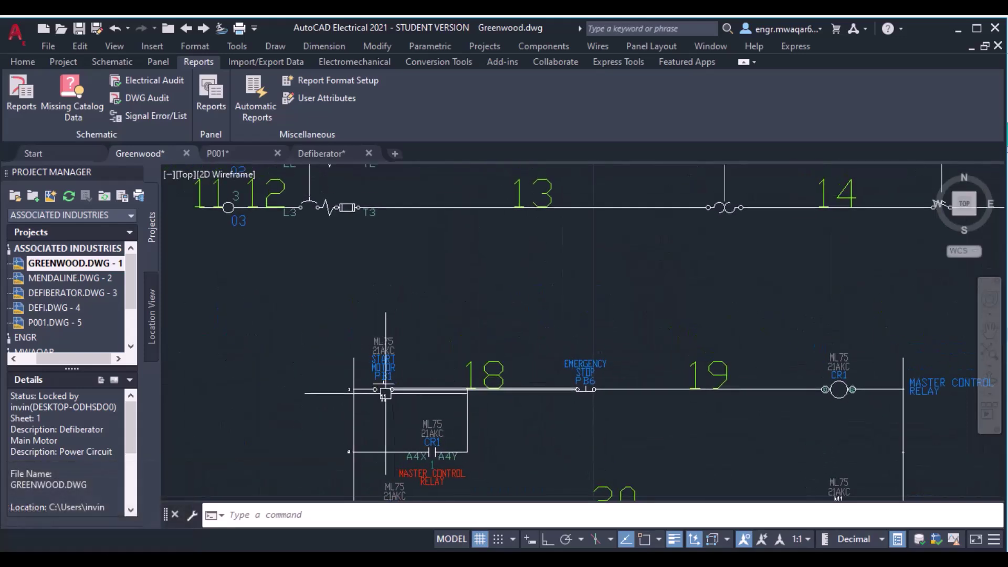
# Review the overload and disconnect in the power circuit and the remaining control ladder components against the table
pyautogui.moveTo(619, 310)
pyautogui.mouseDown(button='middle')
pyautogui.moveTo(427, 489)
pyautogui.moveTo(428, 412)
pyautogui.mouseUp(button='middle')
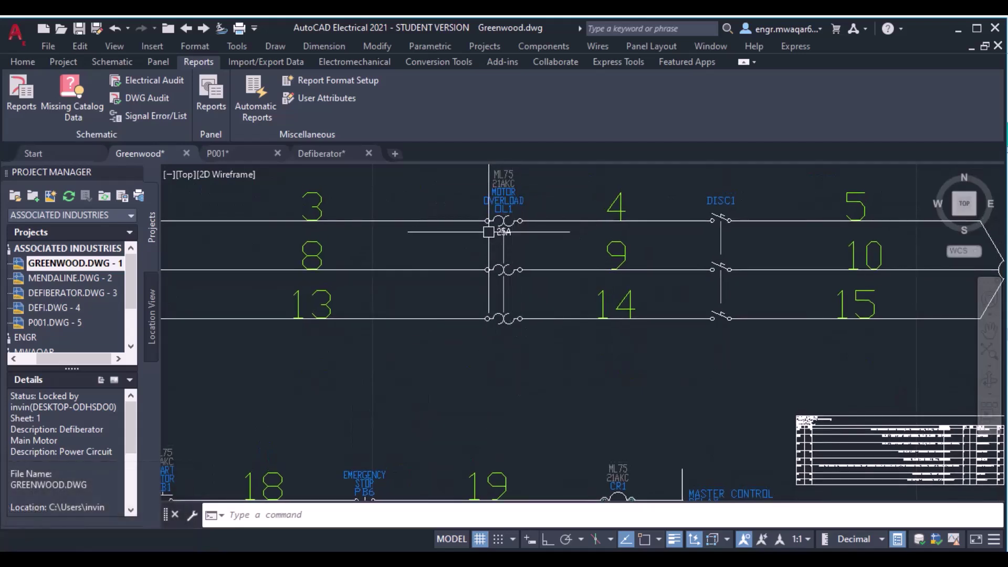
pyautogui.scroll(-2, 717, 370)
pyautogui.moveTo(706, 378); pyautogui.dragTo(650, 286, button='middle')
pyautogui.scroll(2, 389, 367)
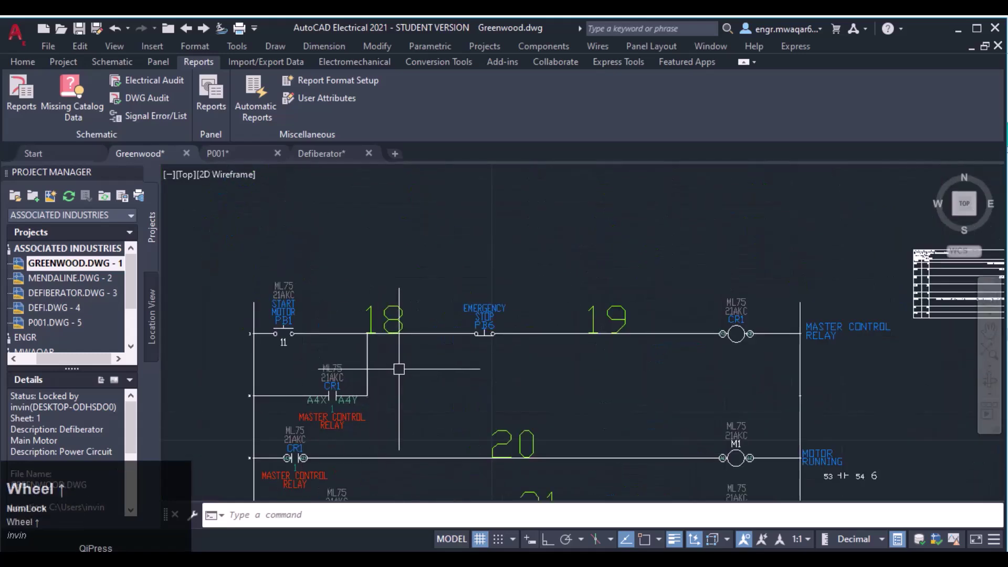
pyautogui.moveTo(431, 480); pyautogui.dragTo(426, 349, button='middle')
pyautogui.scroll(-2, 426, 349)
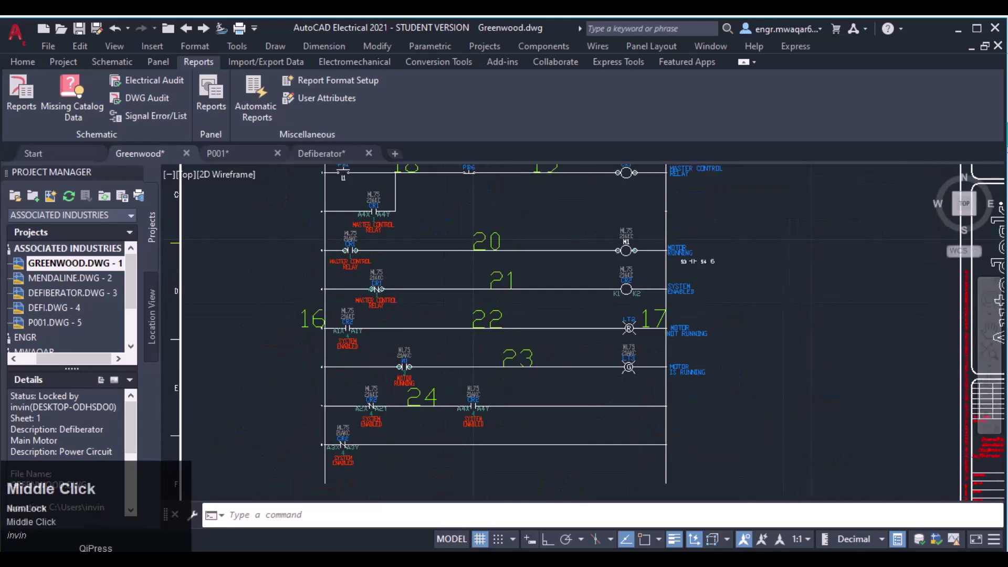
pyautogui.moveTo(407, 230); pyautogui.dragTo(397, 313, button='middle')
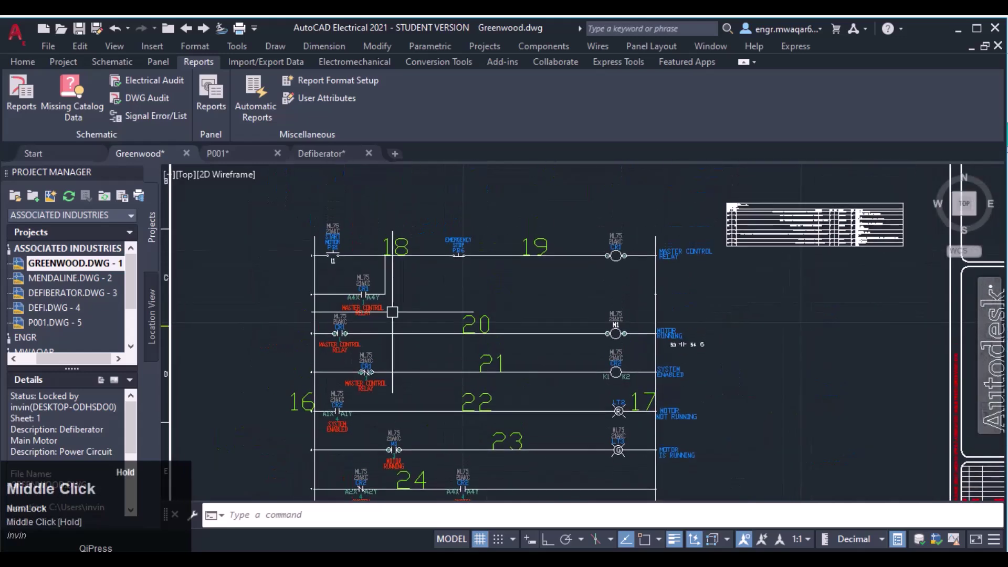
pyautogui.moveTo(385, 369); pyautogui.dragTo(384, 369, button='middle')
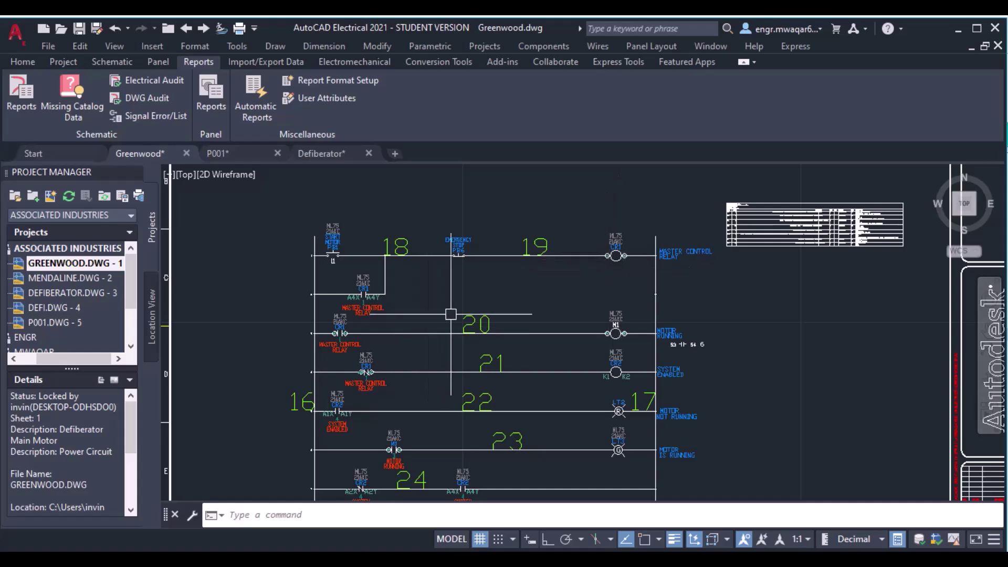
# Inspect the catalog data assigned to the emergency stop push button PB6 on the first control rung
pyautogui.scroll(4, 617, 254)
pyautogui.scroll(-3, 587, 230)
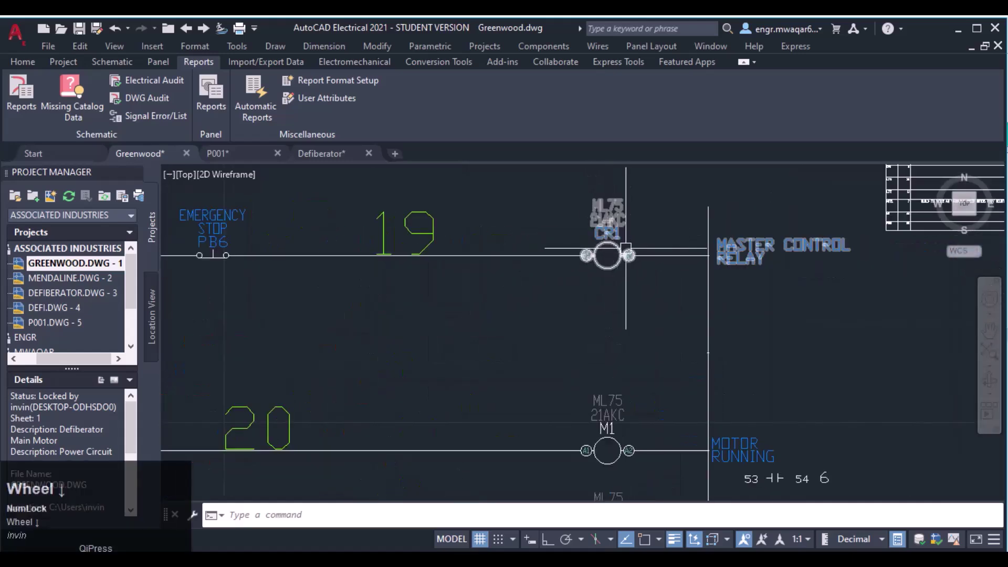
pyautogui.scroll(-4, 284, 205)
pyautogui.moveTo(284, 206); pyautogui.dragTo(622, 299, button='middle')
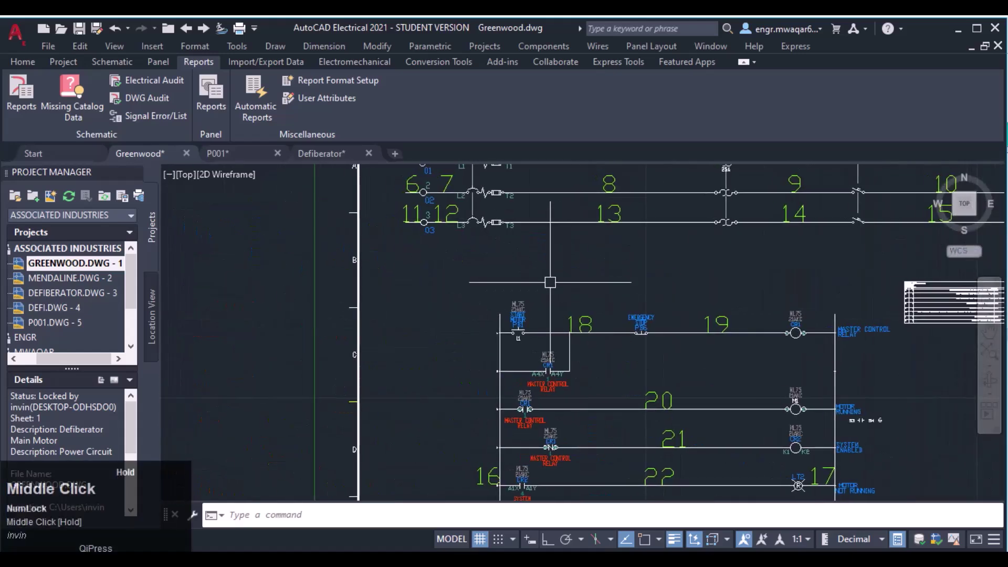
pyautogui.moveTo(568, 261); pyautogui.dragTo(534, 378, button='middle')
pyautogui.moveTo(618, 373); pyautogui.dragTo(588, 271, button='middle')
pyautogui.scroll(4, 513, 279)
pyautogui.moveTo(674, 470); pyautogui.dragTo(710, 349, button='middle')
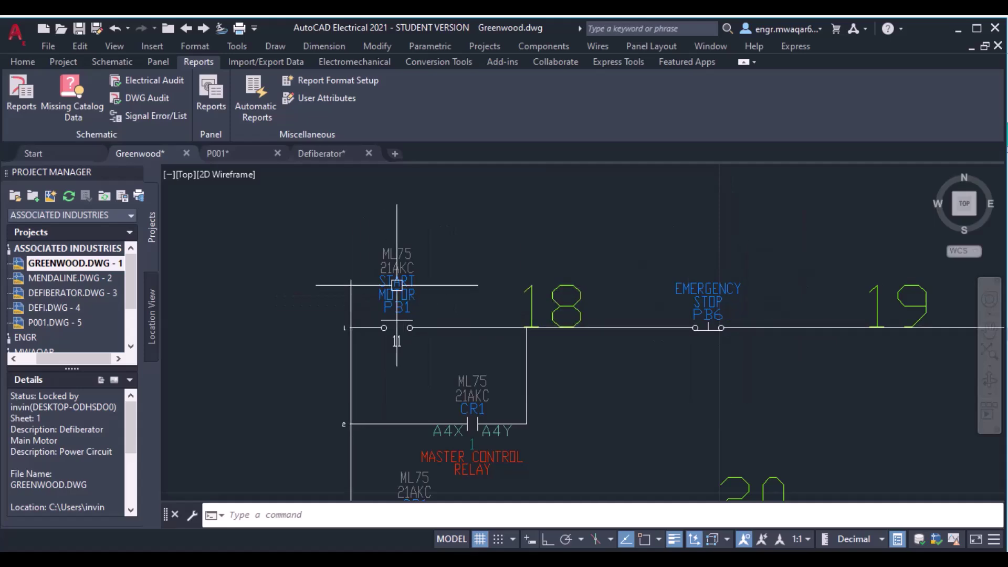
pyautogui.rightClick(708, 323)
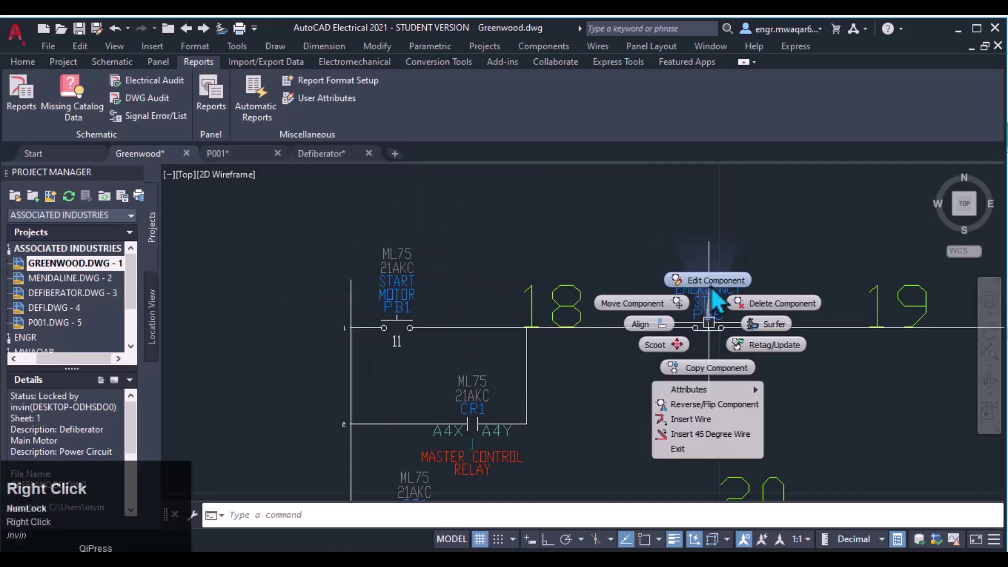
pyautogui.click(713, 281)
pyautogui.click(370, 261)
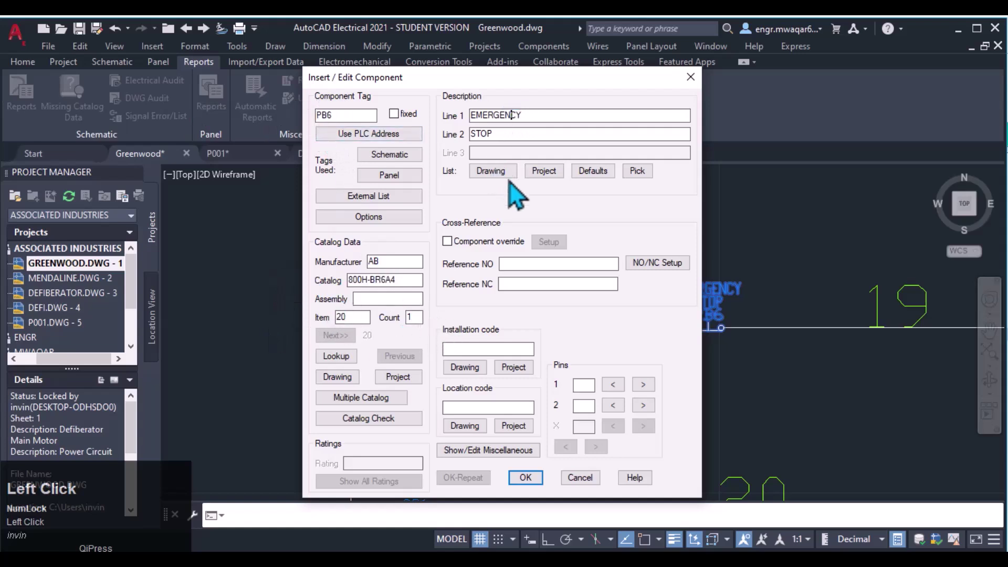
pyautogui.click(525, 477)
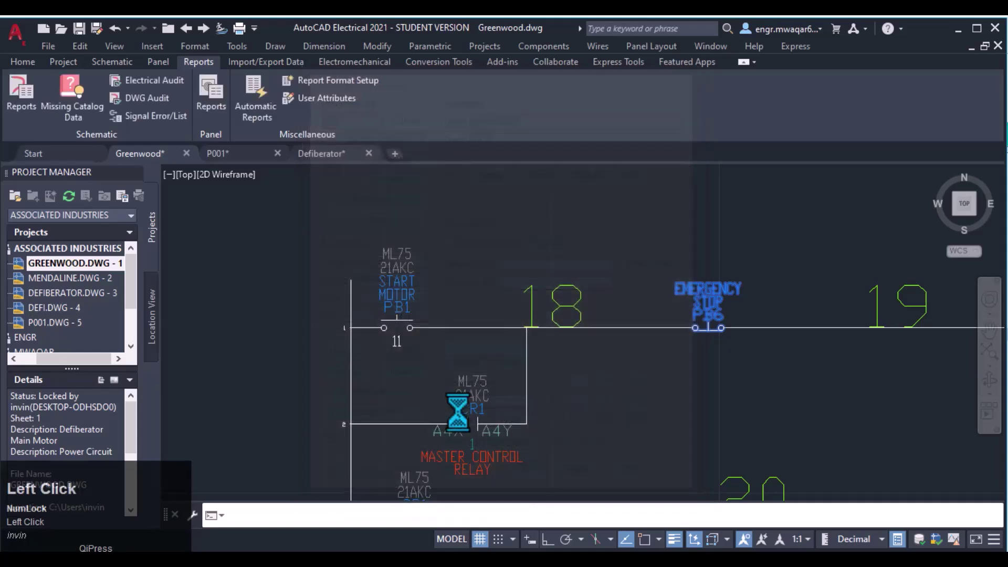
# Open the start motor push button PB1 for editing and look up AB 30.5mm EXTENDED RED push buttons in the catalog
pyautogui.rightClick(391, 317)
pyautogui.click(407, 284)
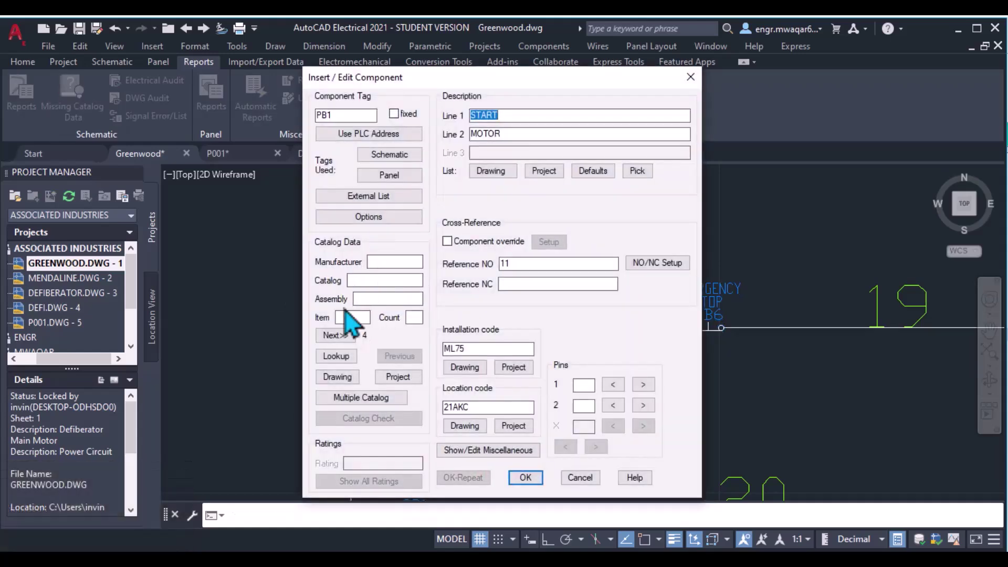
pyautogui.click(360, 315)
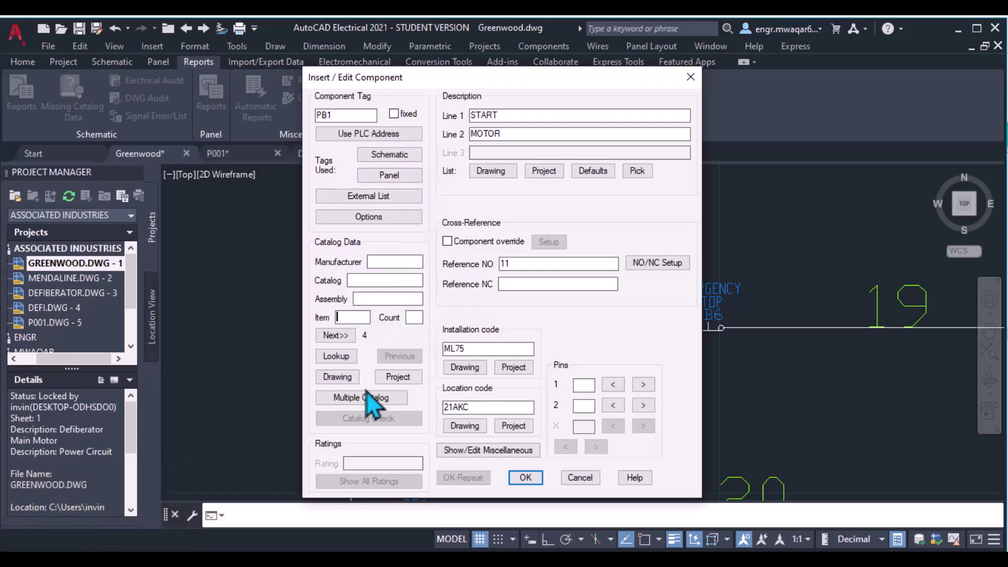
pyautogui.click(335, 357)
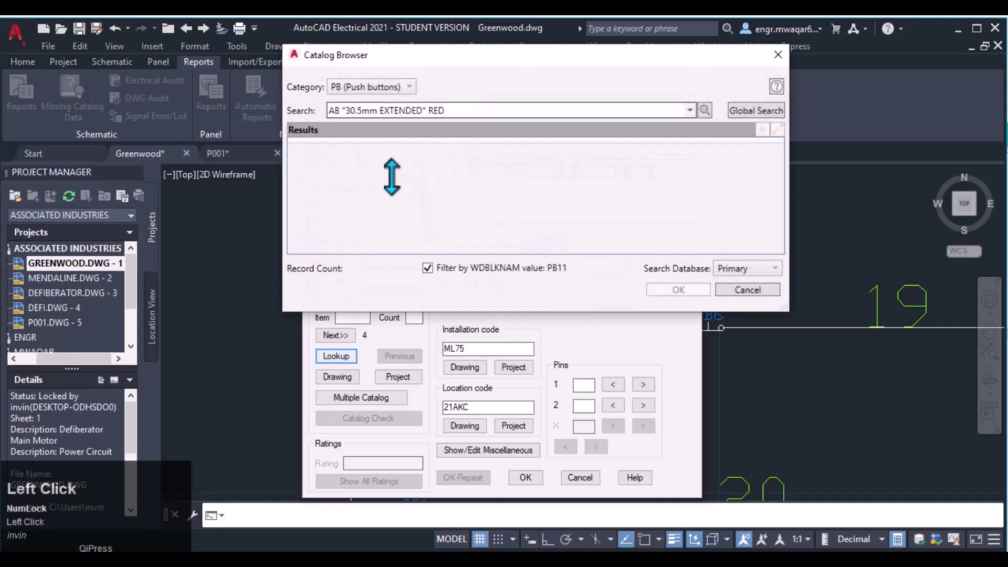
pyautogui.click(705, 110)
pyautogui.click(710, 177)
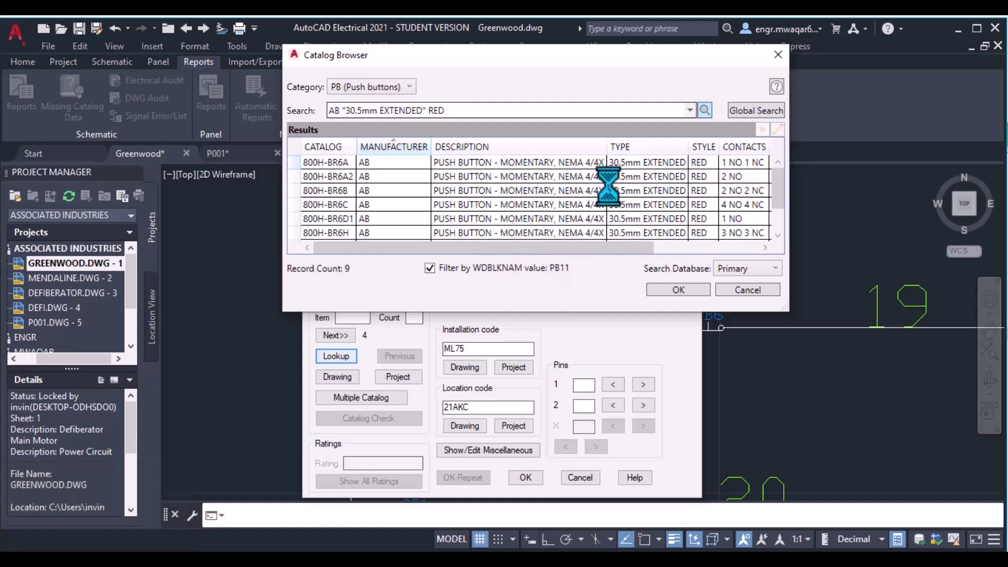
pyautogui.click(581, 147)
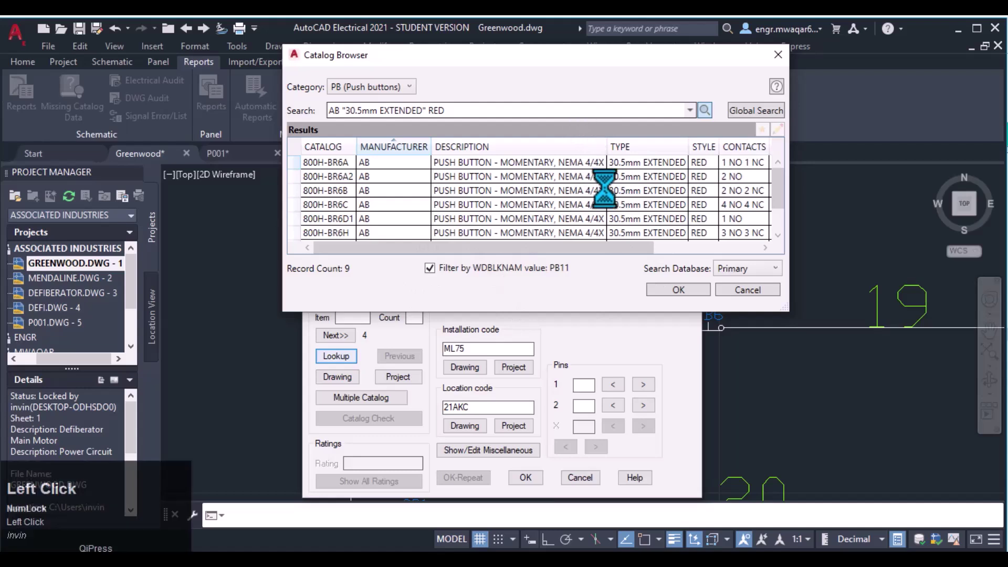
pyautogui.click(549, 64)
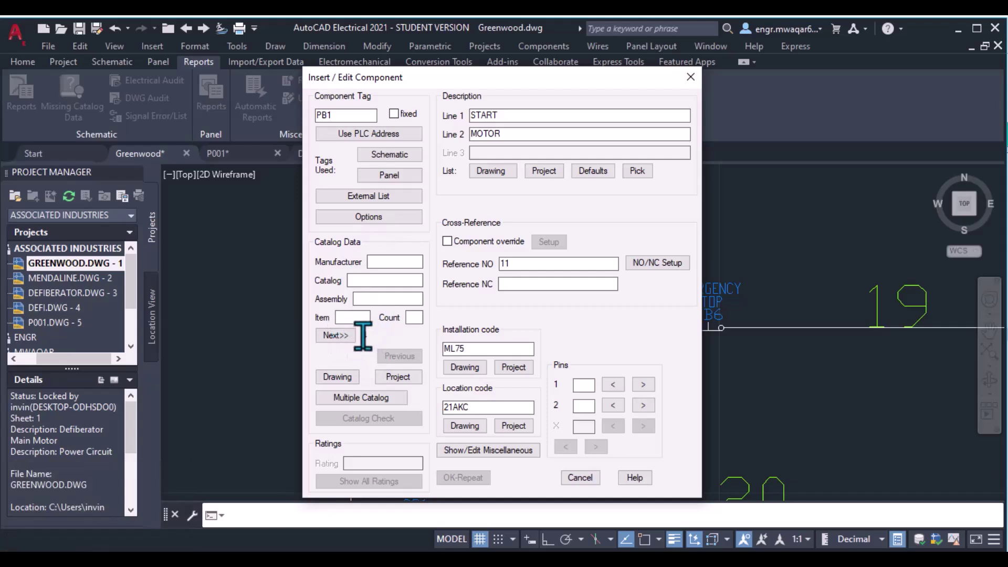
# Assign AB catalog part 800H-BR6A2 to push button PB1 with item number 4 and count 1
pyautogui.moveTo(362, 336); pyautogui.dragTo(389, 336)
pyautogui.click(346, 319)
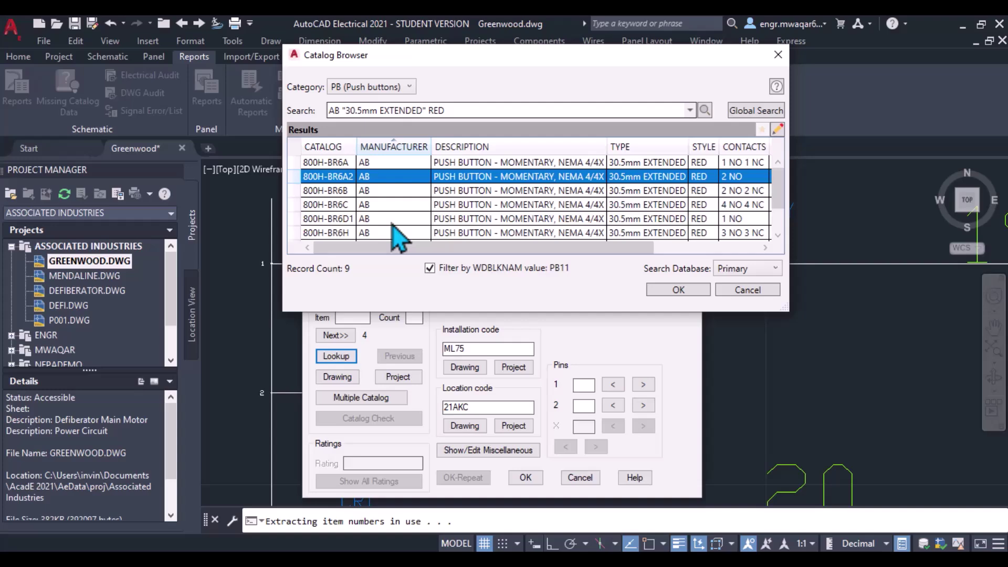
pyautogui.press('F9')
pyautogui.click(672, 289)
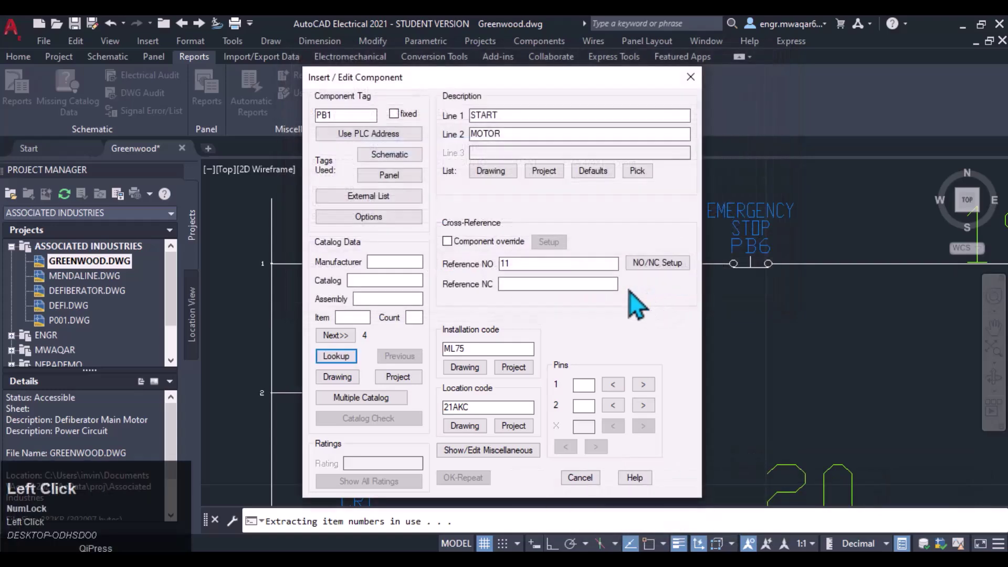
pyautogui.click(340, 336)
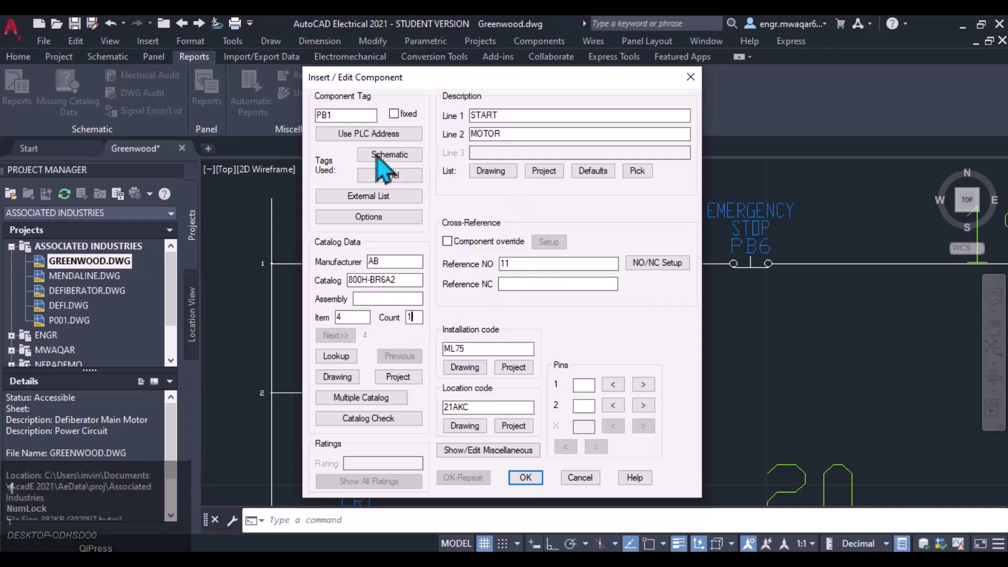
pyautogui.click(343, 117)
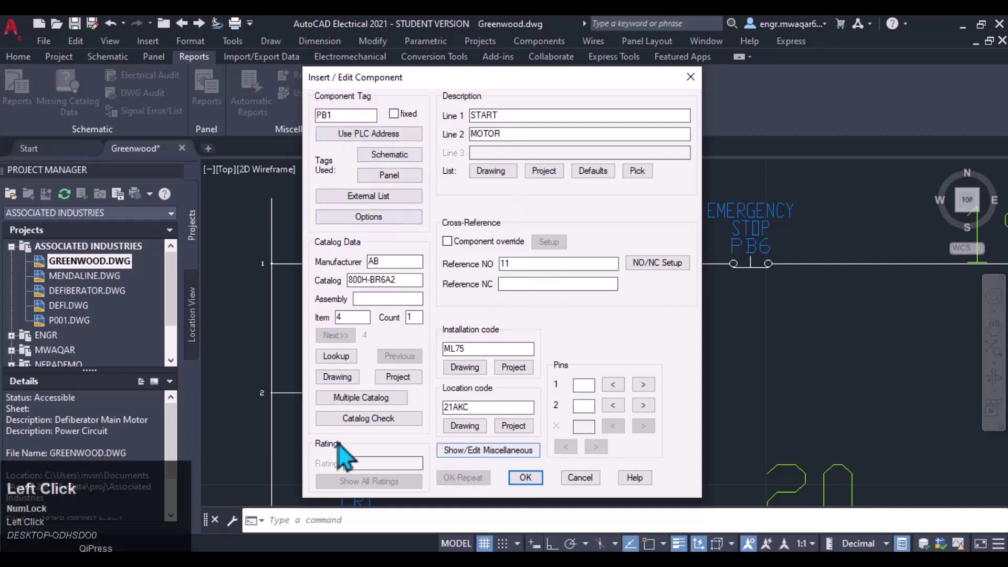
pyautogui.click(525, 478)
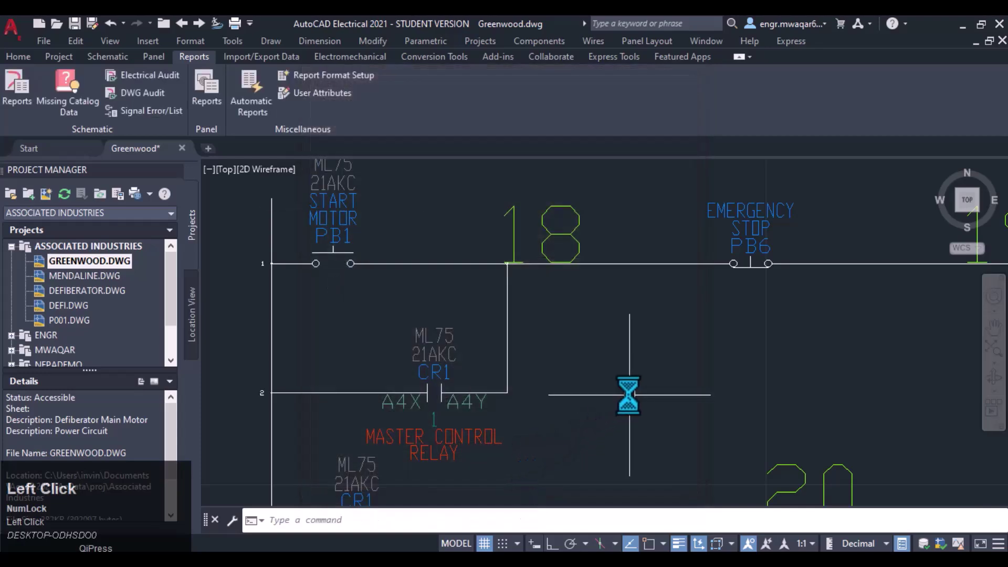
# Generate the schematic Bill of Material report for the active drawing, including cables, connectors and jumpers
pyautogui.moveTo(660, 339); pyautogui.dragTo(614, 409, button='middle')
pyautogui.scroll(-3, 614, 409)
pyautogui.moveTo(527, 309); pyautogui.dragTo(520, 302, button='middle')
pyautogui.scroll(-3, 519, 302)
pyautogui.click(17, 87)
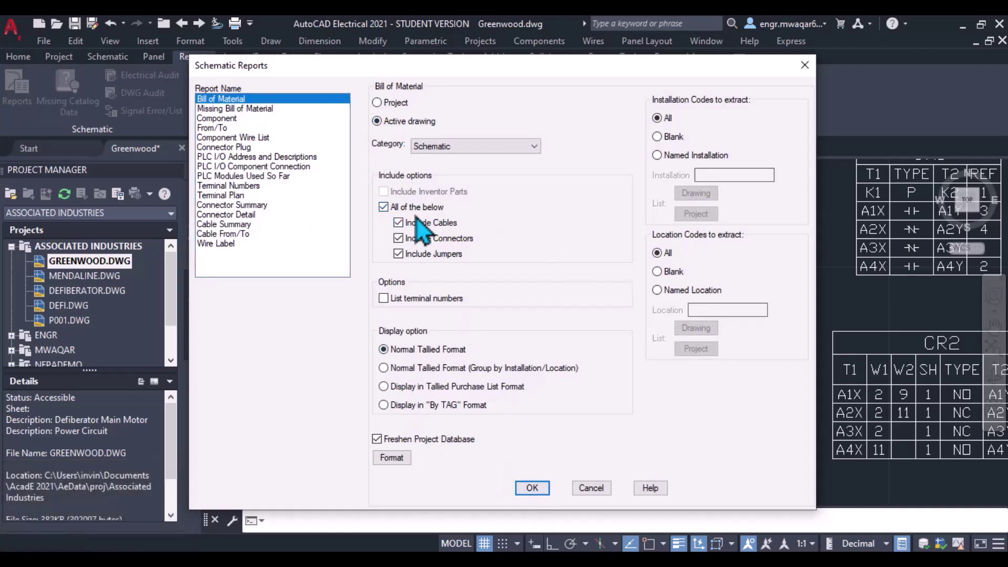
pyautogui.click(383, 208)
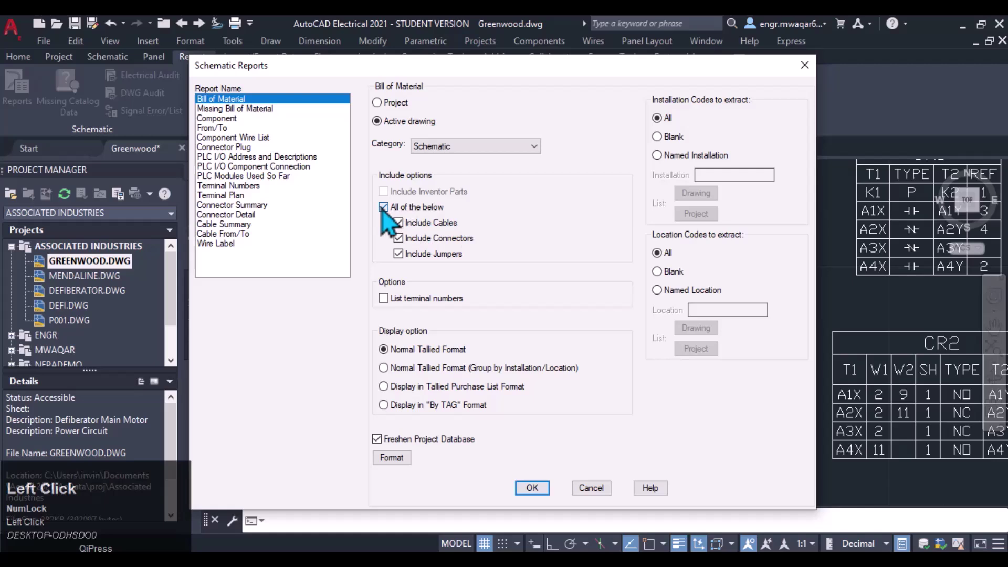
pyautogui.click(544, 491)
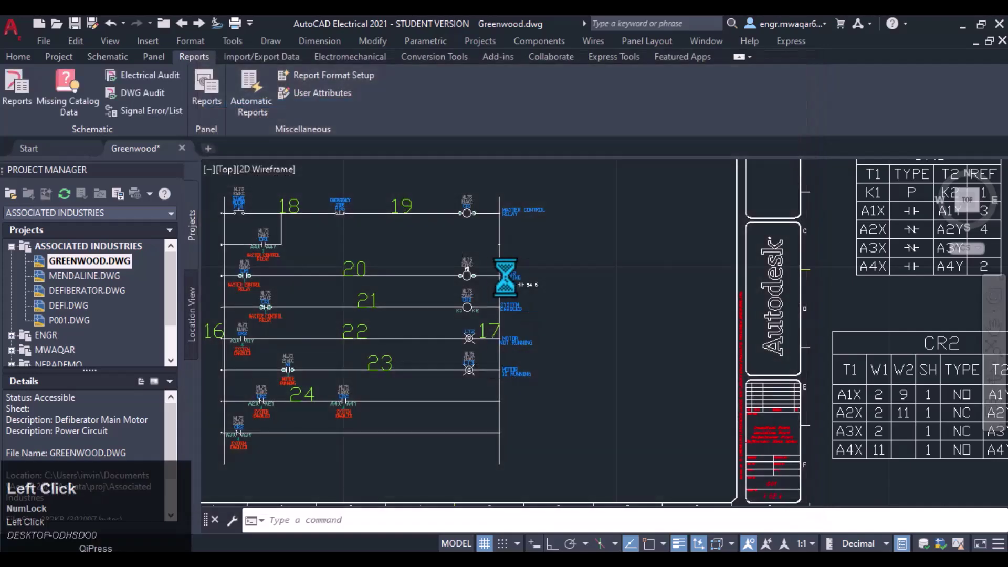
pyautogui.click(457, 297)
# Add time/date, title line, project lines and column labels to the report header and set Squeeze to 1
pyautogui.click(344, 354)
pyautogui.click(344, 369)
pyautogui.click(344, 385)
pyautogui.click(345, 401)
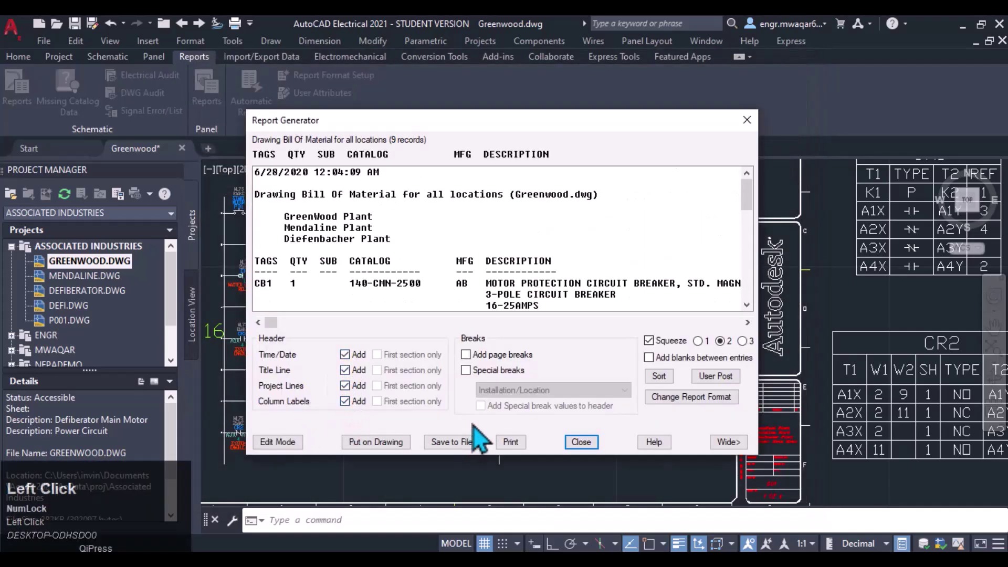
pyautogui.click(697, 340)
# Place the report as a new table beside the control ladder, including time/date, project information and title line
pyautogui.click(353, 439)
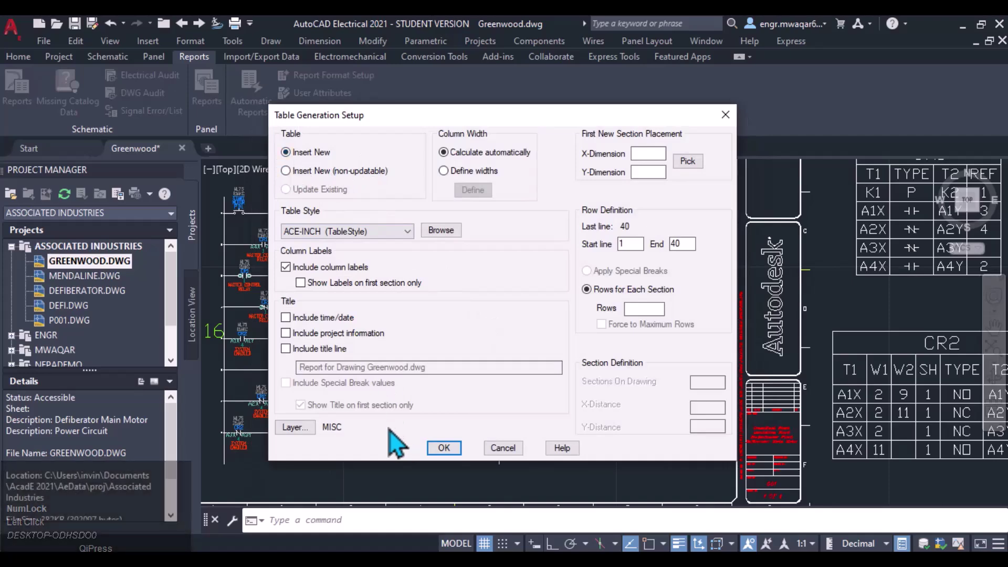
pyautogui.click(286, 349)
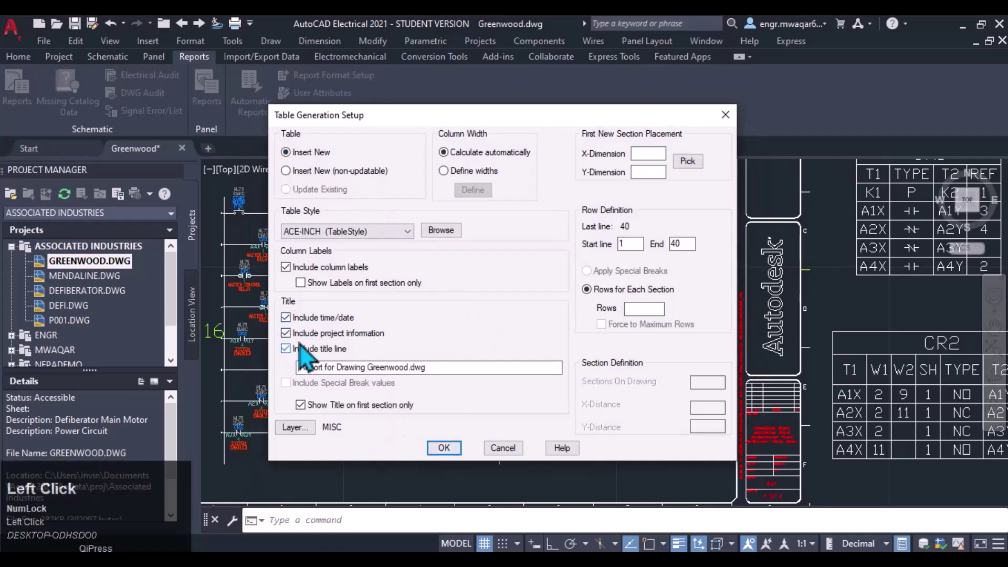
pyautogui.click(446, 447)
pyautogui.click(593, 271)
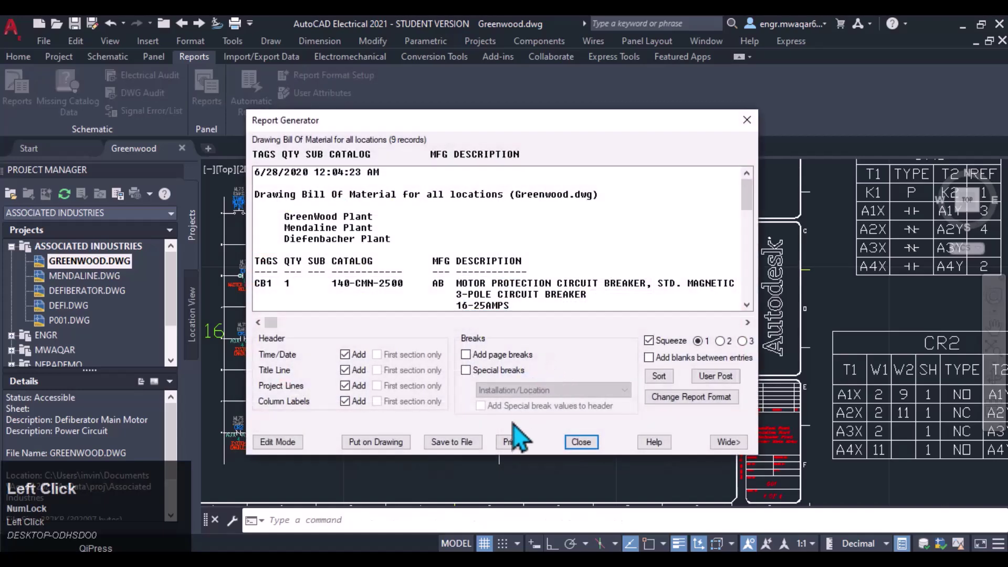
pyautogui.click(582, 443)
# Review the new bill of material table from the CB1 row down to the PB1 and PB6 rows
pyautogui.scroll(5, 584, 327)
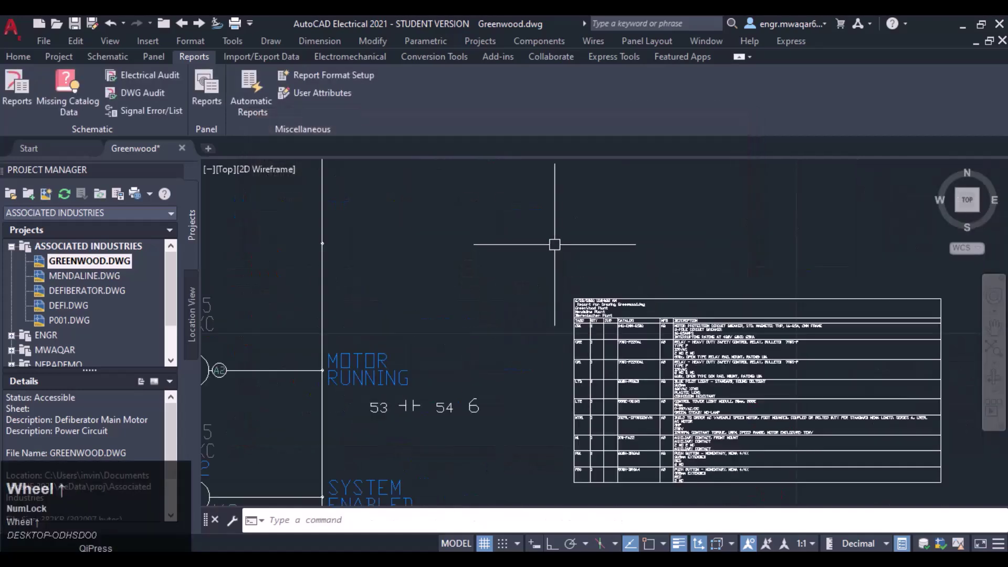
pyautogui.moveTo(578, 333); pyautogui.dragTo(554, 246, button='middle')
pyautogui.scroll(2, 545, 368)
pyautogui.moveTo(546, 367); pyautogui.dragTo(520, 297, button='middle')
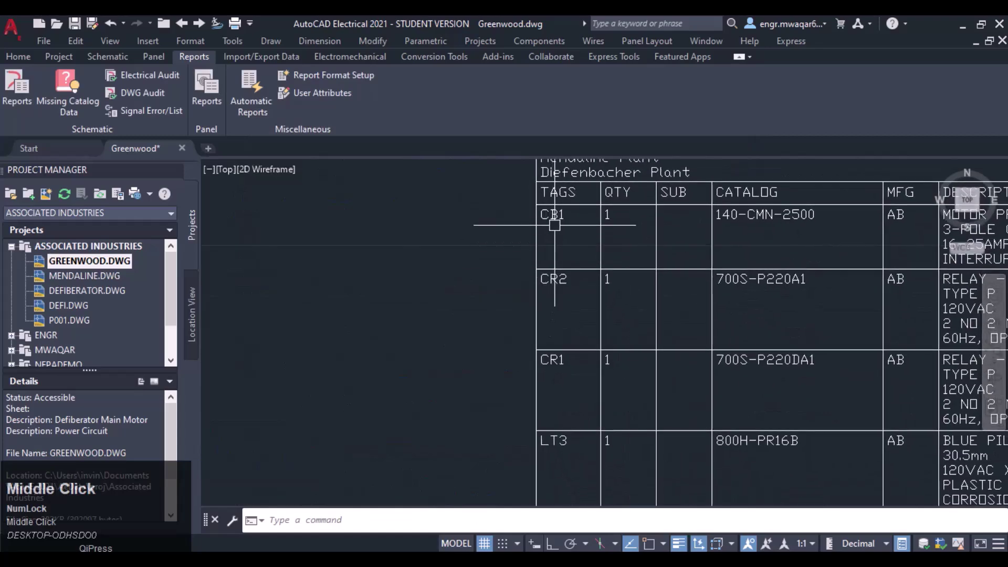
pyautogui.scroll(-2, 491, 325)
pyautogui.moveTo(468, 328); pyautogui.dragTo(534, 259, button='middle')
pyautogui.moveTo(553, 411); pyautogui.dragTo(521, 243, button='middle')
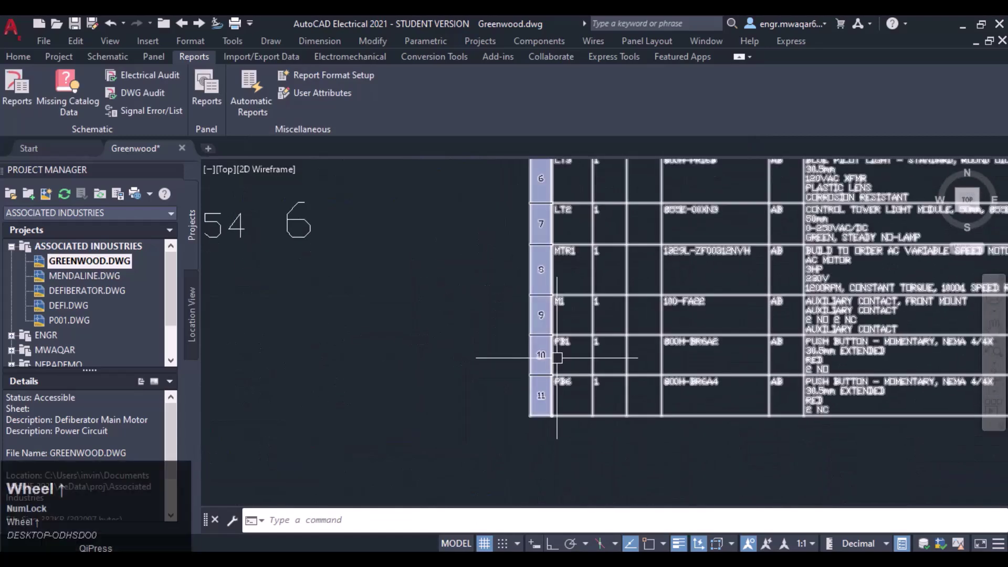
pyautogui.scroll(4, 556, 358)
pyautogui.scroll(-4, 364, 303)
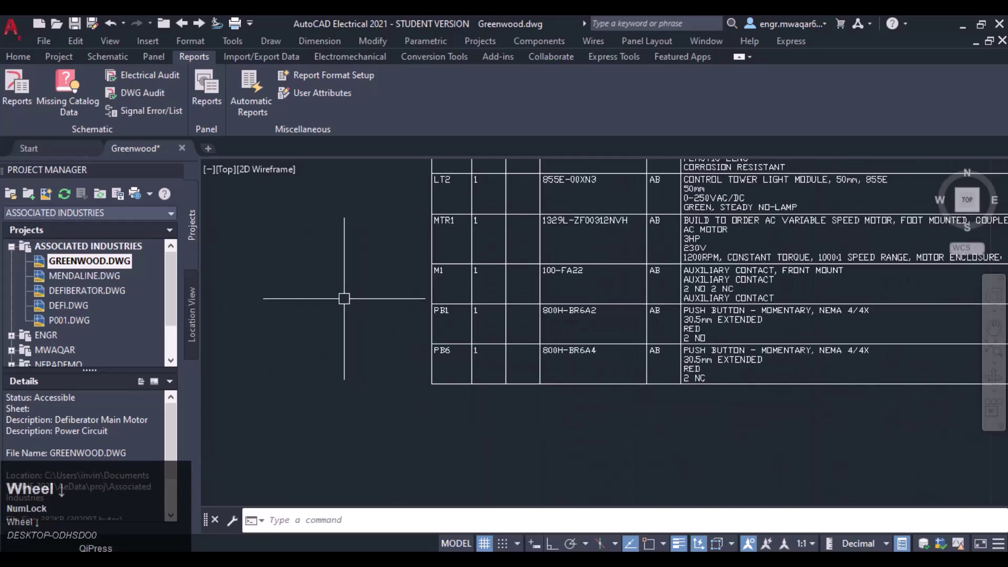
# Check the PB1 table entry against the start motor push button on the first control rung
pyautogui.moveTo(336, 299); pyautogui.dragTo(800, 288, button='middle')
pyautogui.scroll(-2, 418, 304)
pyautogui.moveTo(410, 309); pyautogui.dragTo(682, 308, button='middle')
pyautogui.scroll(-4, 683, 308)
pyautogui.moveTo(247, 292); pyautogui.dragTo(562, 292, button='middle')
pyautogui.scroll(-2, 484, 289)
pyautogui.moveTo(387, 251); pyautogui.dragTo(401, 354, button='middle')
pyautogui.scroll(4, 437, 253)
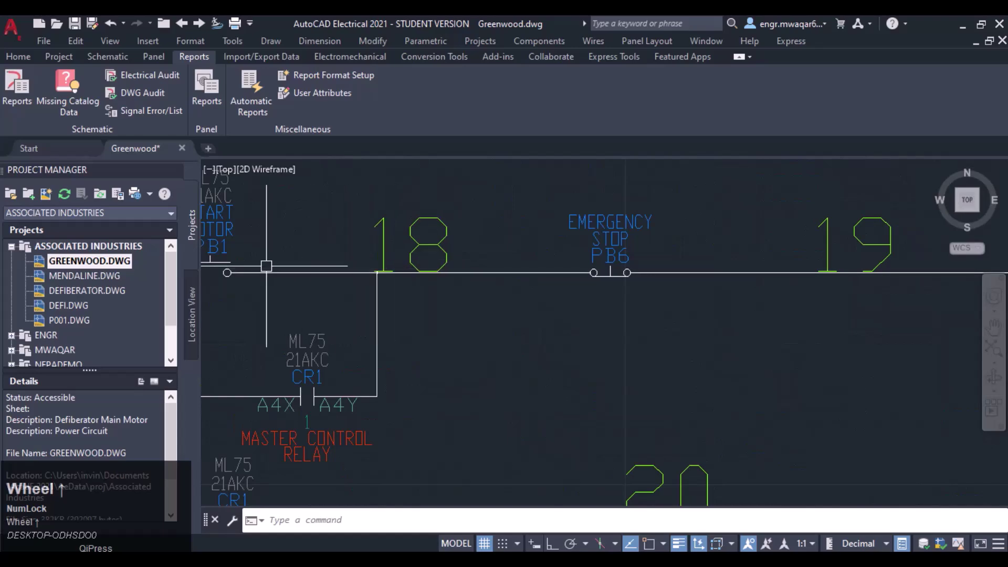
pyautogui.moveTo(208, 270); pyautogui.dragTo(264, 277, button='middle')
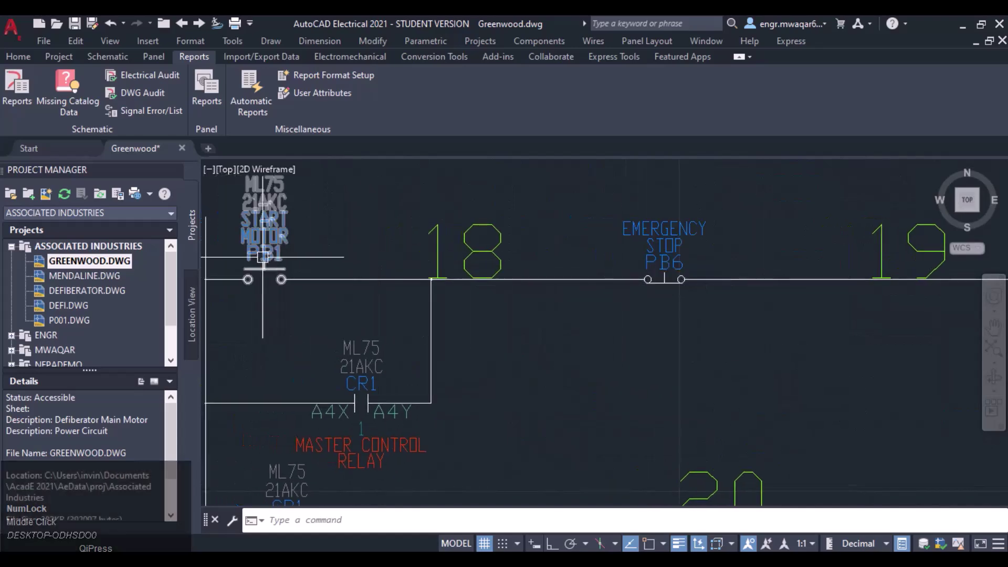
# Return to the bill of material table and review its component tags and catalog numbers
pyautogui.scroll(-2, 351, 284)
pyautogui.moveTo(665, 329); pyautogui.dragTo(605, 342, button='middle')
pyautogui.scroll(-2, 462, 236)
pyautogui.scroll(5, 670, 313)
pyautogui.scroll(-1, 596, 345)
pyautogui.moveTo(540, 297); pyautogui.dragTo(504, 370, button='middle')
pyautogui.moveTo(555, 212); pyautogui.dragTo(524, 304, button='middle')
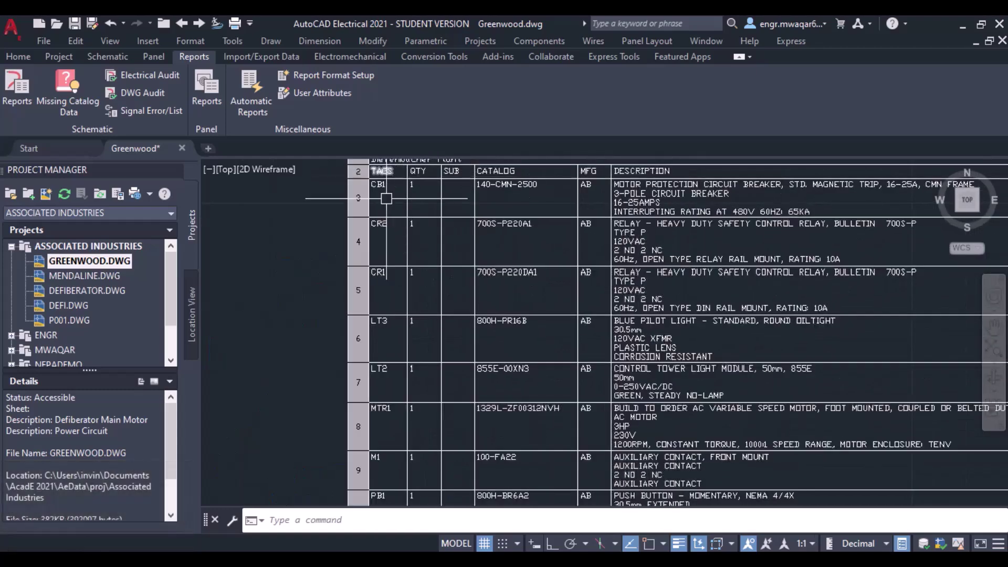
# Compare the table entries with the motor overload, disconnect and motor in the three-phase power circuit
pyautogui.moveTo(270, 293)
pyautogui.mouseDown(button='middle')
pyautogui.moveTo(276, 306)
pyautogui.moveTo(457, 298)
pyautogui.mouseUp(button='middle')
pyautogui.scroll(-1, 470, 299)
pyautogui.scroll(-1, 342, 305)
pyautogui.moveTo(342, 304); pyautogui.dragTo(701, 223, button='middle')
pyautogui.scroll(-2, 425, 240)
pyautogui.moveTo(282, 234); pyautogui.dragTo(596, 251, button='middle')
pyautogui.scroll(2, 587, 164)
pyautogui.scroll(2, 519, 197)
pyautogui.moveTo(518, 196); pyautogui.dragTo(472, 298, button='middle')
pyautogui.scroll(-2, 515, 234)
pyautogui.moveTo(552, 233); pyautogui.dragTo(475, 369, button='middle')
pyautogui.scroll(-2, 499, 236)
pyautogui.moveTo(499, 236); pyautogui.dragTo(448, 363, button='middle')
pyautogui.click(509, 233)
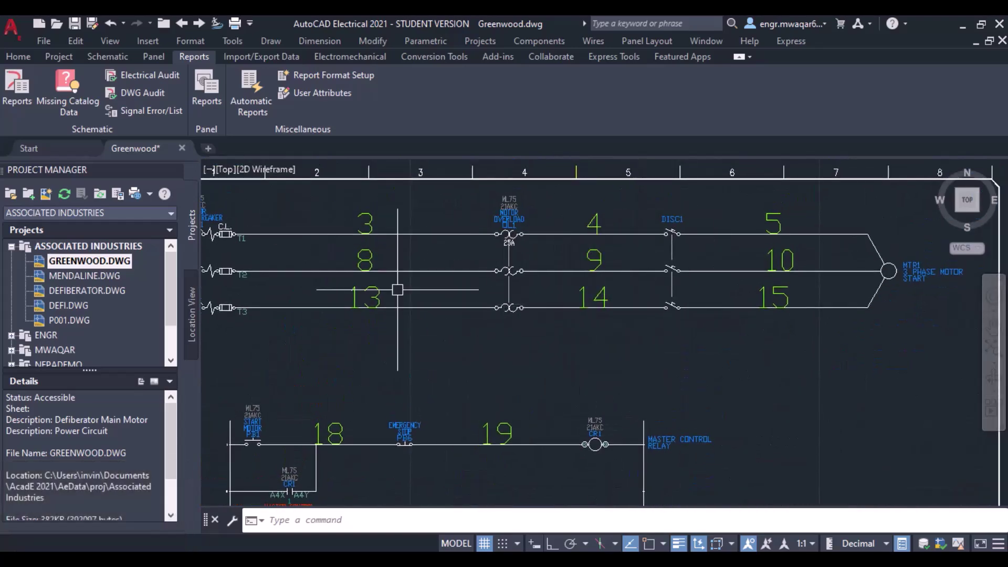
pyautogui.moveTo(357, 264); pyautogui.dragTo(405, 243, button='middle')
# View the available schematic report types, including Missing Bill of Material, and return to the inserted table
pyautogui.click(15, 90)
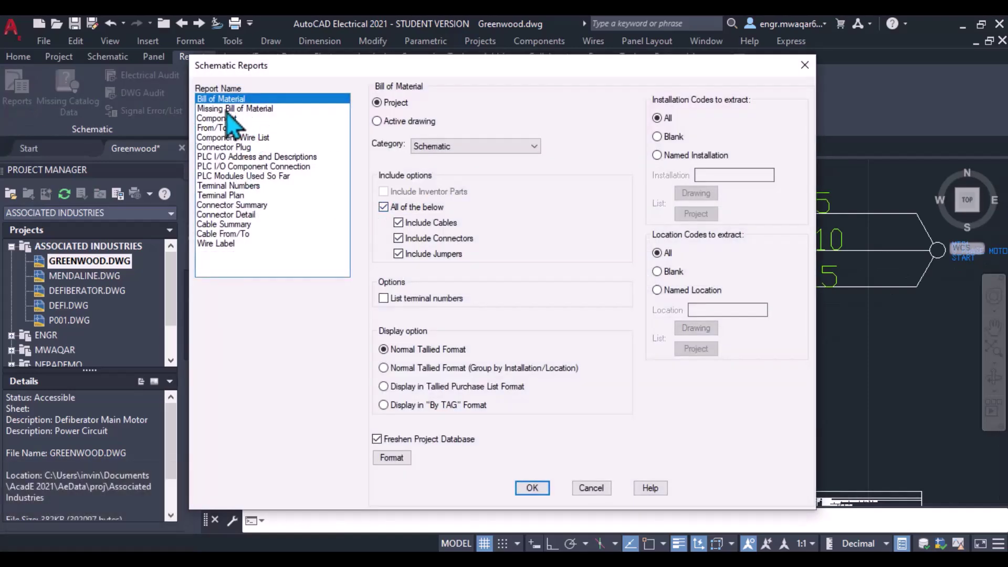
pyautogui.click(590, 488)
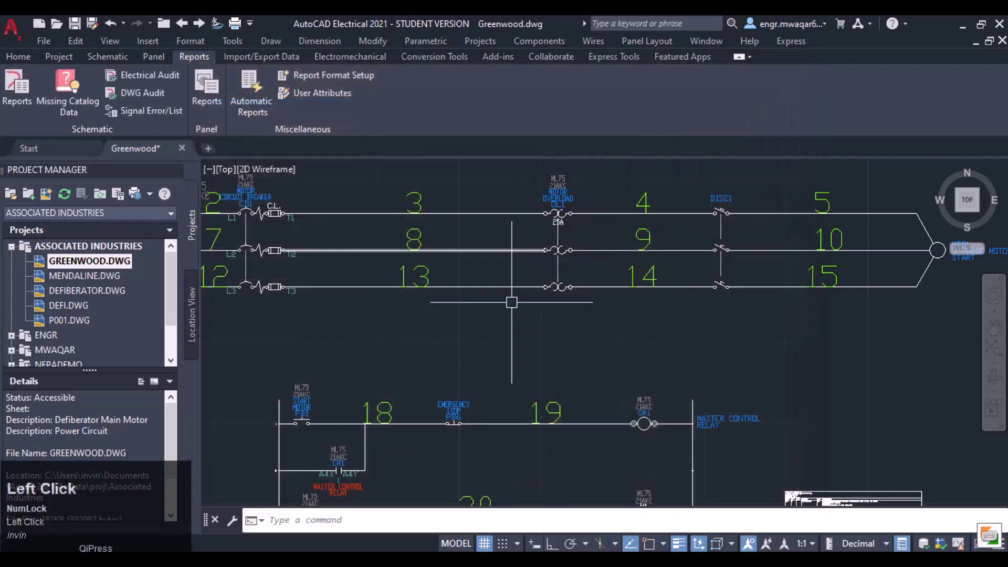
pyautogui.moveTo(608, 318); pyautogui.dragTo(488, 317, button='middle')
pyautogui.scroll(4, 486, 319)
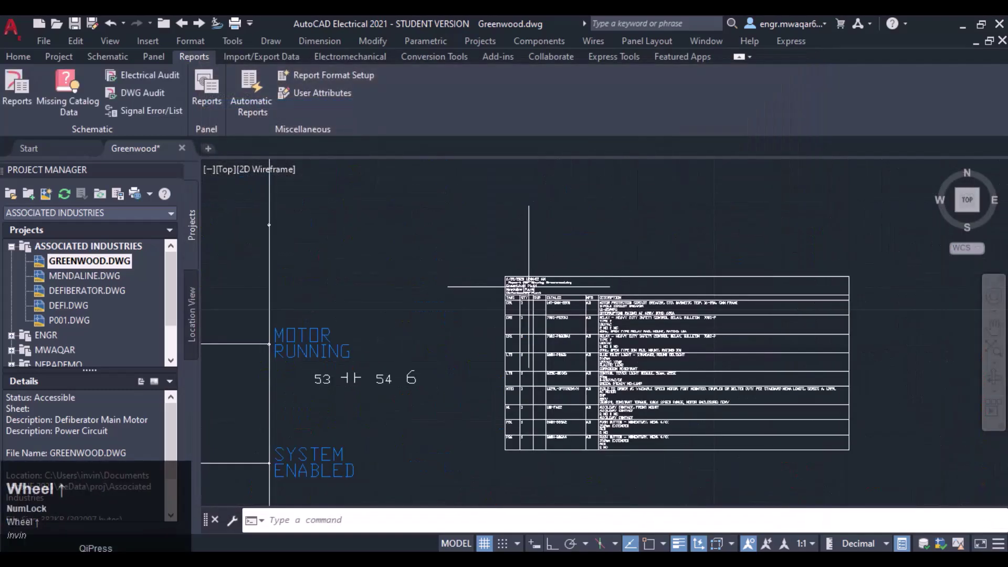
# Try to run a Missing Bill of Material report on the active drawing with components, cable markers and connectors excluded
pyautogui.scroll(2, 486, 320)
pyautogui.scroll(-5, 407, 247)
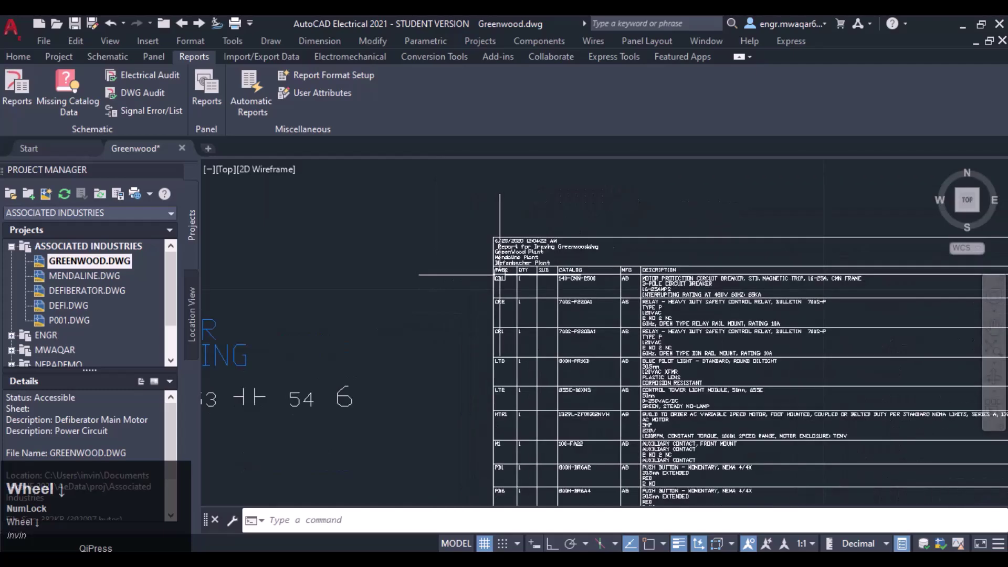
pyautogui.scroll(-2, 395, 240)
pyautogui.moveTo(395, 241); pyautogui.dragTo(553, 272, button='middle')
pyautogui.scroll(2, 552, 272)
pyautogui.moveTo(447, 242); pyautogui.dragTo(561, 224, button='middle')
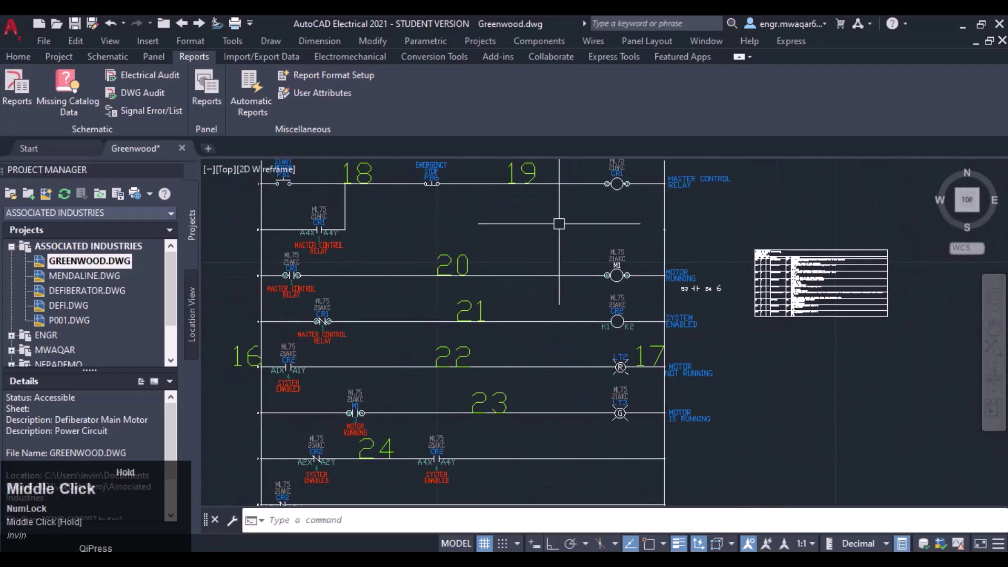
pyautogui.click(51, 107)
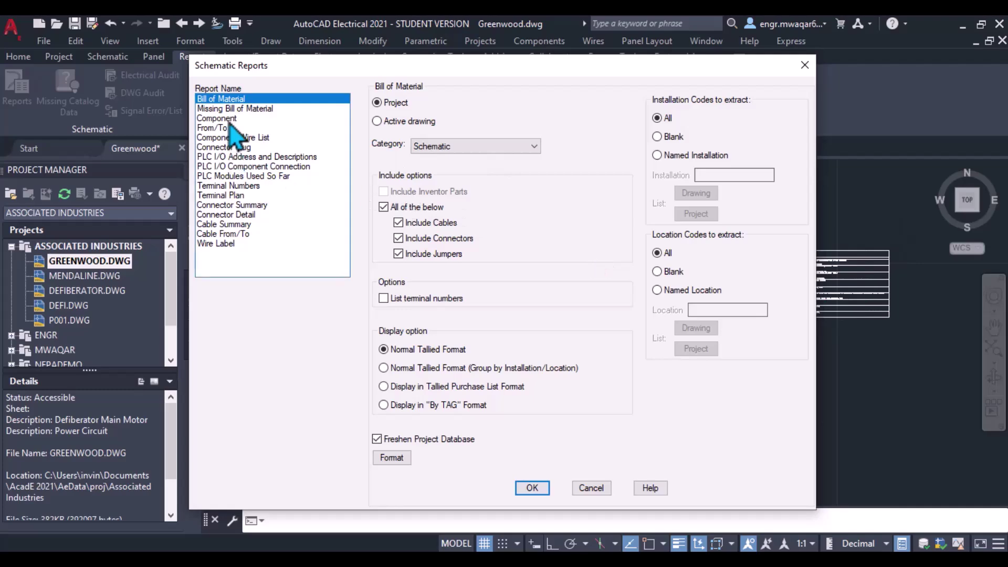
pyautogui.click(226, 109)
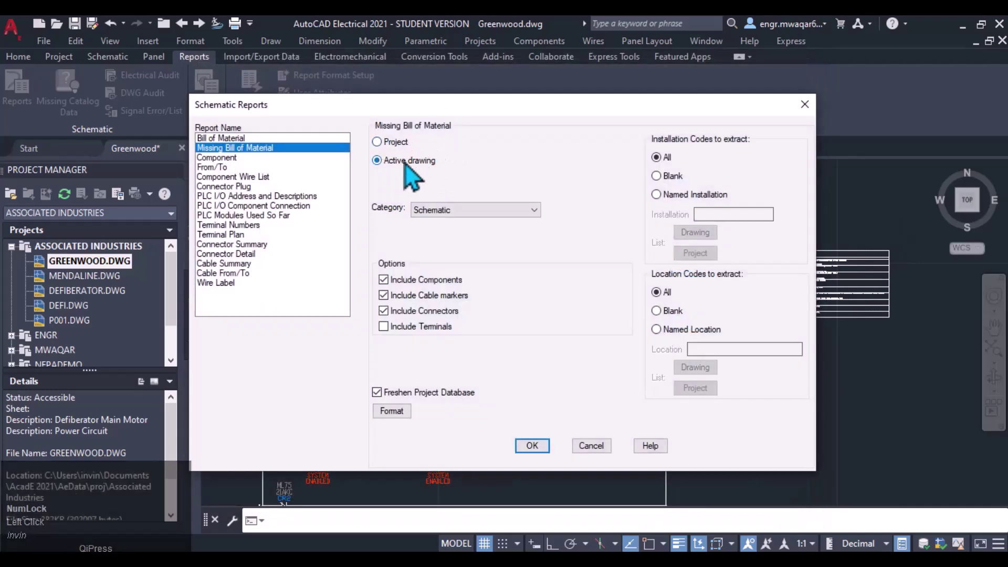
pyautogui.click(384, 280)
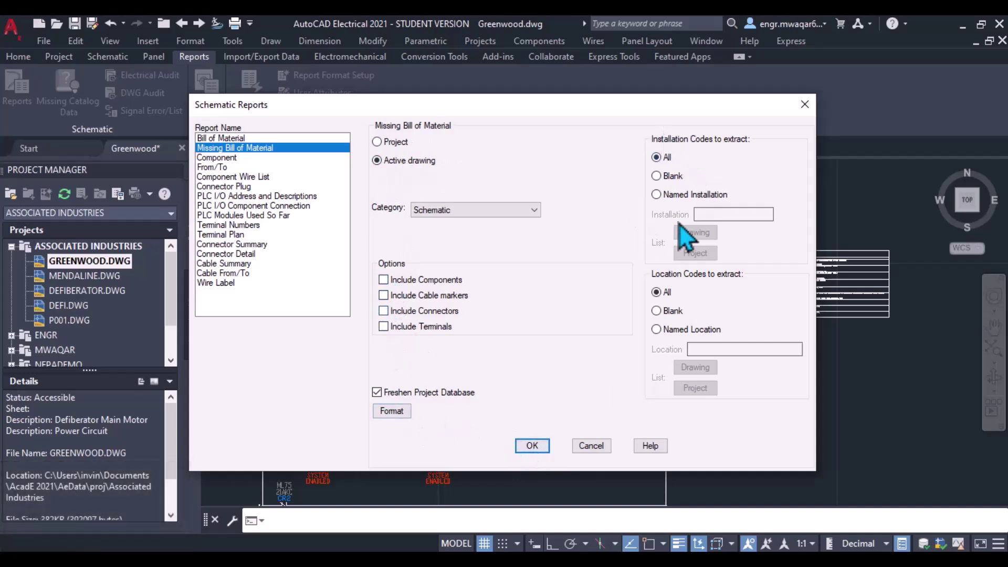
pyautogui.click(532, 445)
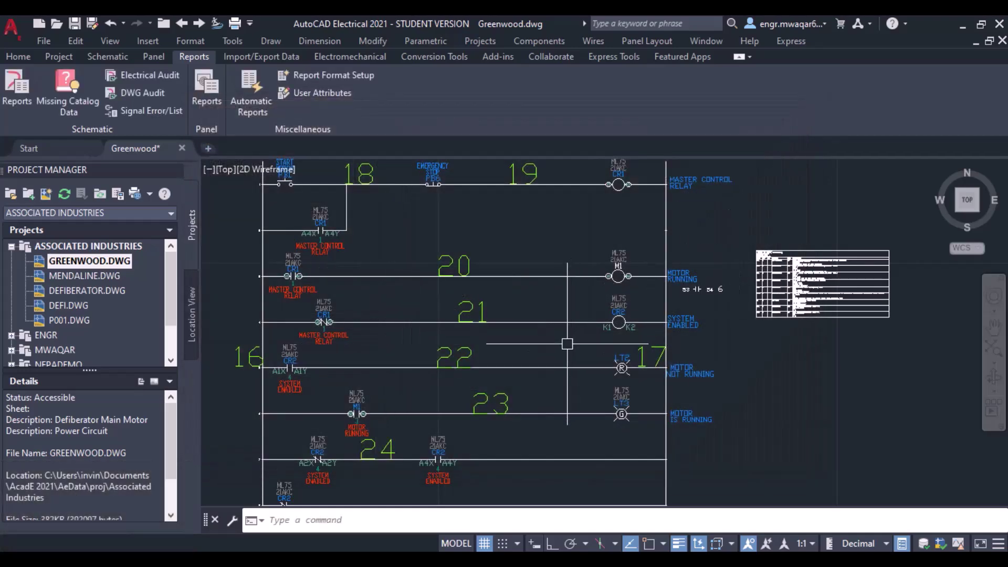
# Generate the schematic Missing Bill of Material report for the active drawing, including components, cable markers and connectors, and save the drawing
pyautogui.scroll(5, 764, 269)
pyautogui.click(17, 88)
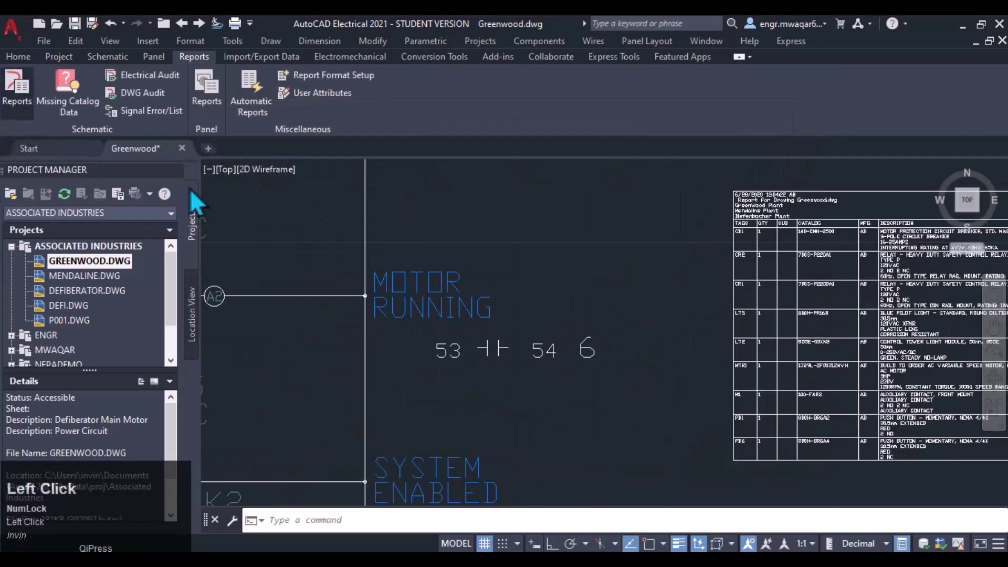
pyautogui.click(378, 161)
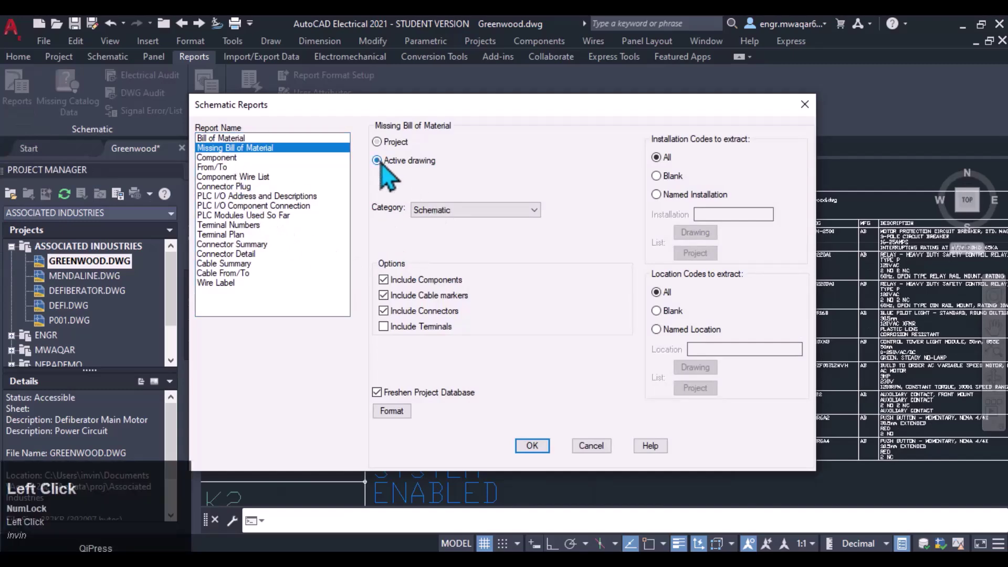
pyautogui.click(531, 446)
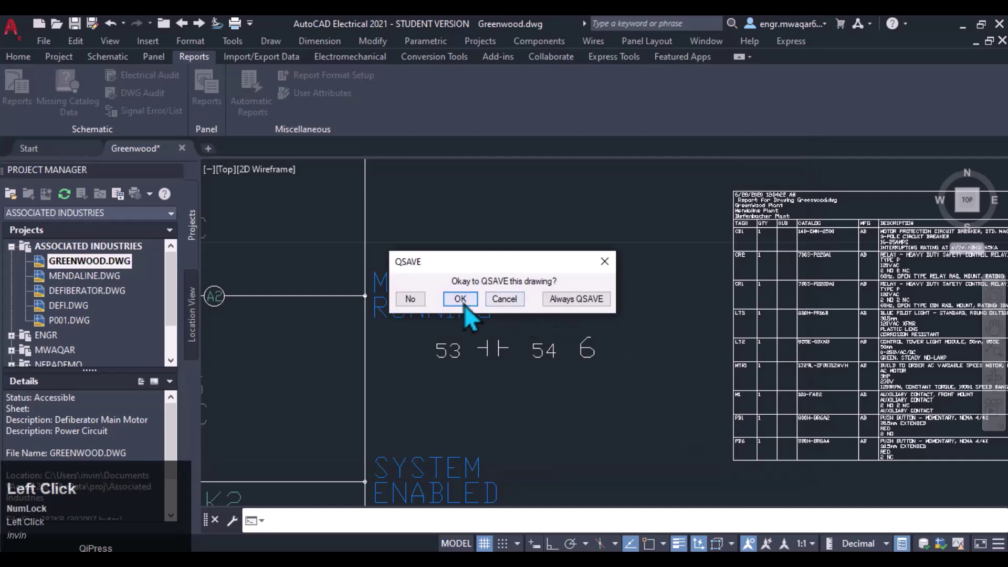
pyautogui.click(464, 305)
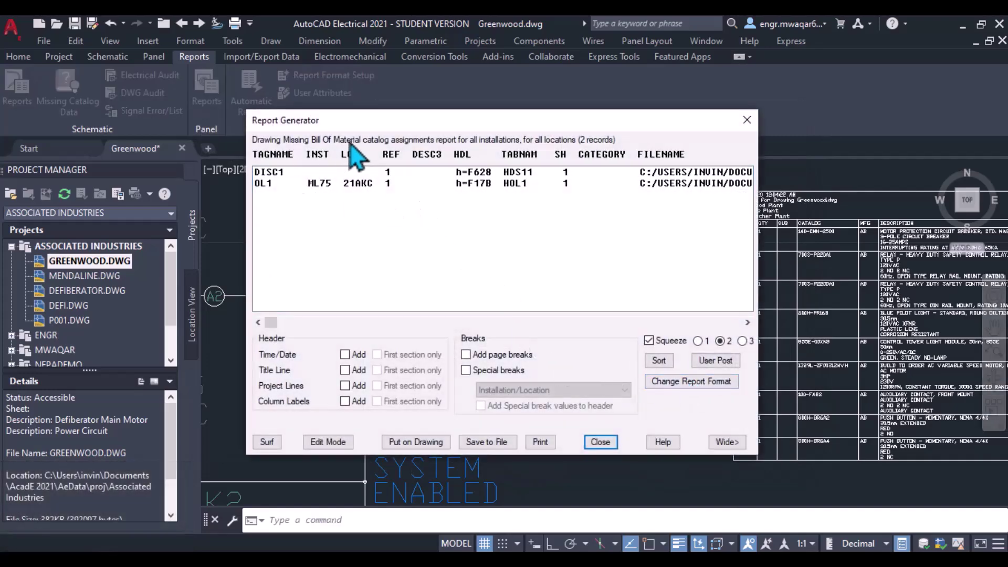
pyautogui.moveTo(364, 125); pyautogui.dragTo(408, 126)
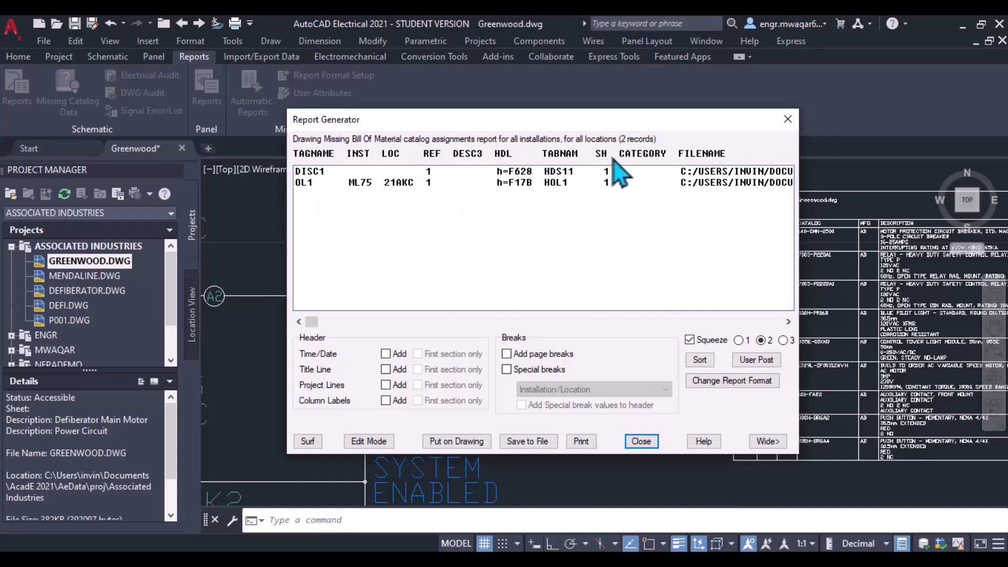
# Insert the missing catalog report as a new ACE-INCH table with column labels below the bill of material table, and close the report
pyautogui.click(442, 442)
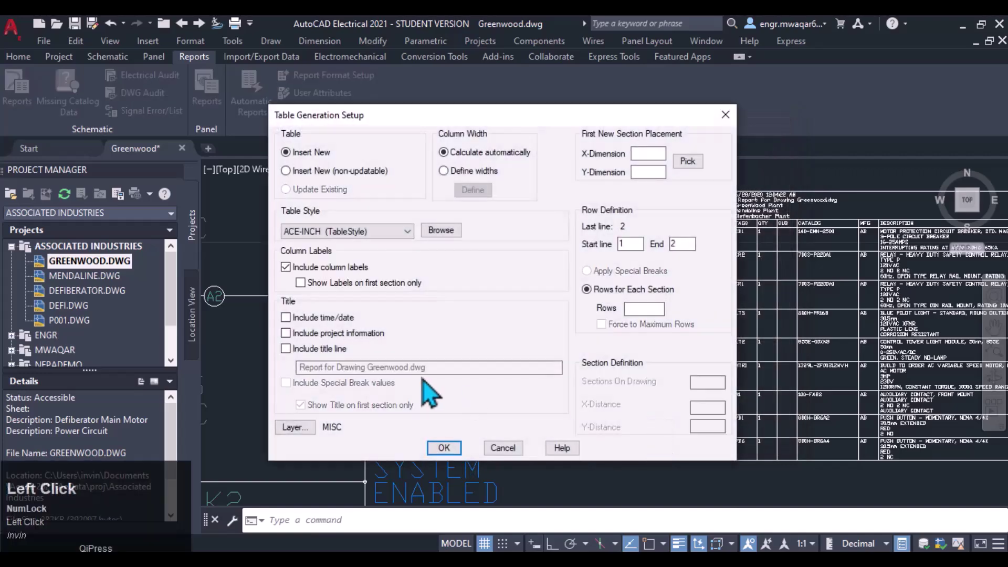
pyautogui.click(443, 447)
pyautogui.moveTo(638, 465); pyautogui.dragTo(536, 263, button='middle')
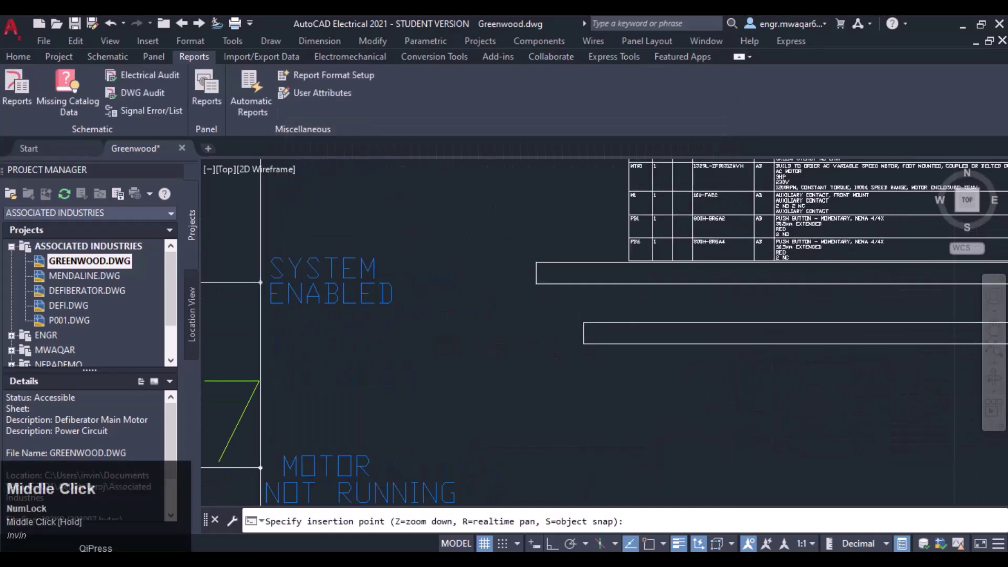
pyautogui.click(471, 315)
pyautogui.scroll(-1, 591, 390)
pyautogui.click(598, 442)
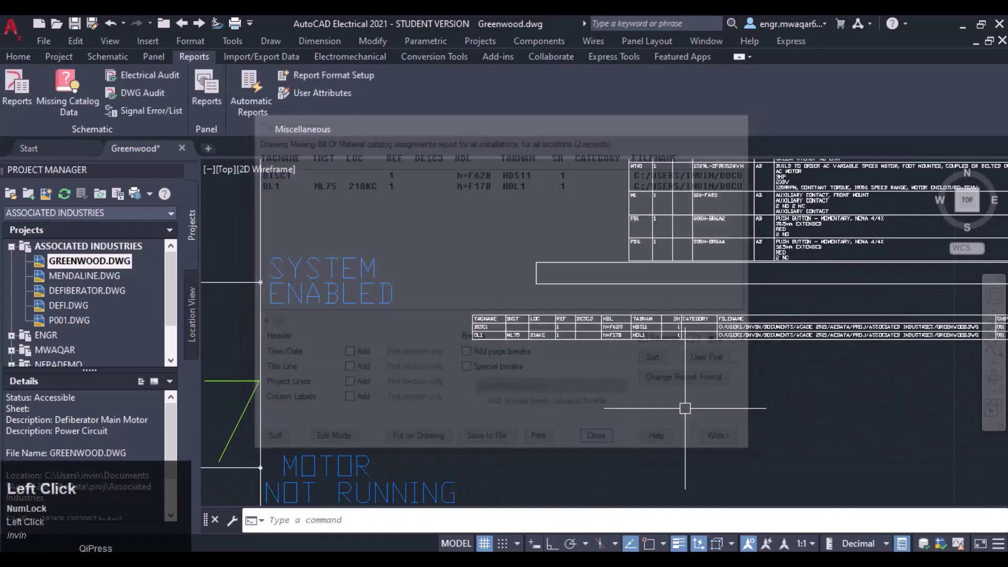
# Check the catalog data of motor overload OL1 in the three-phase power circuit, and cancel the component edit
pyautogui.scroll(4, 521, 294)
pyautogui.scroll(-5, 474, 283)
pyautogui.moveTo(389, 260); pyautogui.dragTo(575, 413, button='middle')
pyautogui.scroll(-4, 520, 294)
pyautogui.moveTo(526, 254); pyautogui.dragTo(616, 339, button='middle')
pyautogui.moveTo(389, 255); pyautogui.dragTo(589, 310, button='middle')
pyautogui.scroll(-2, 589, 310)
pyautogui.moveTo(529, 228); pyautogui.dragTo(488, 328, button='middle')
pyautogui.scroll(2, 532, 289)
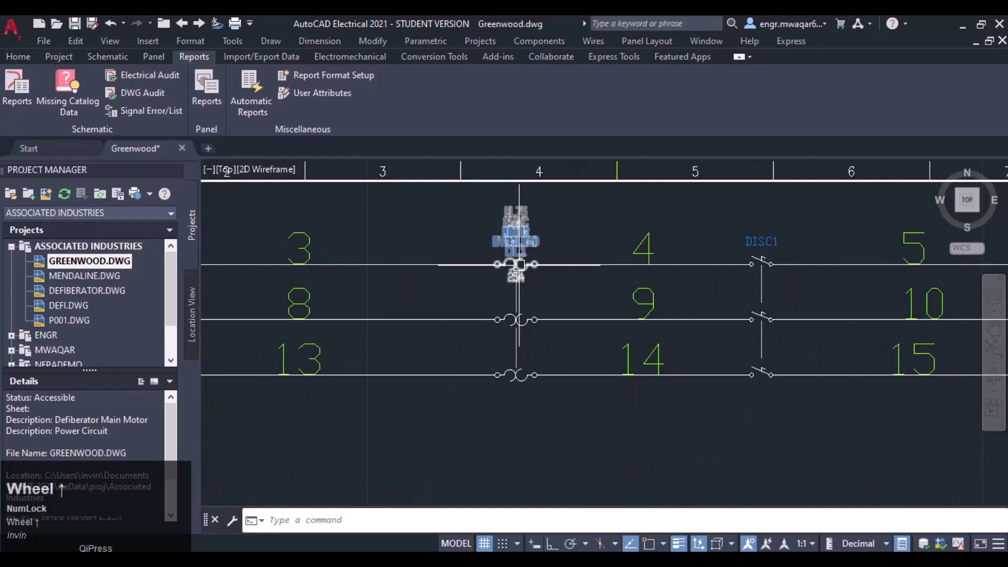
pyautogui.rightClick(518, 263)
pyautogui.click(522, 218)
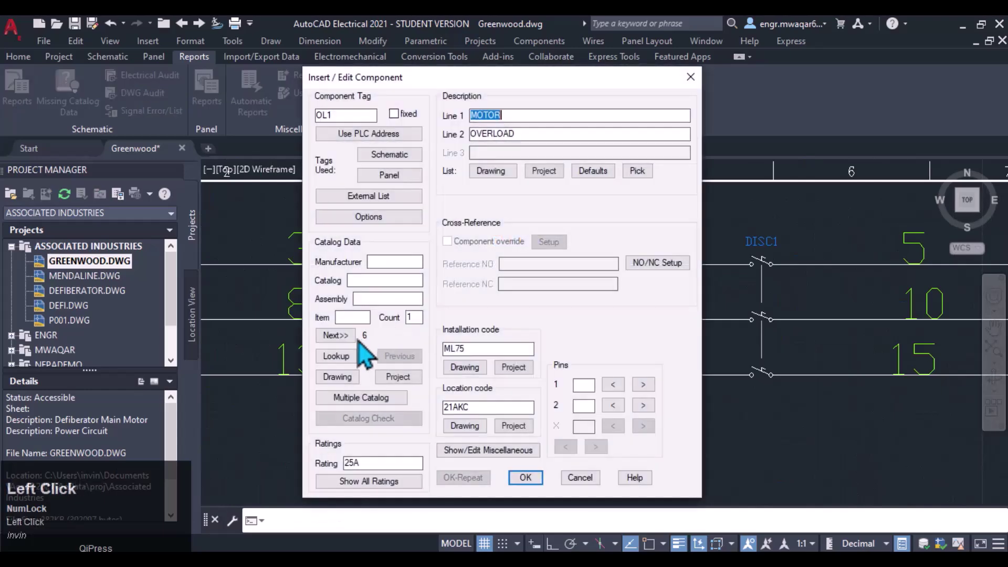
pyautogui.click(581, 482)
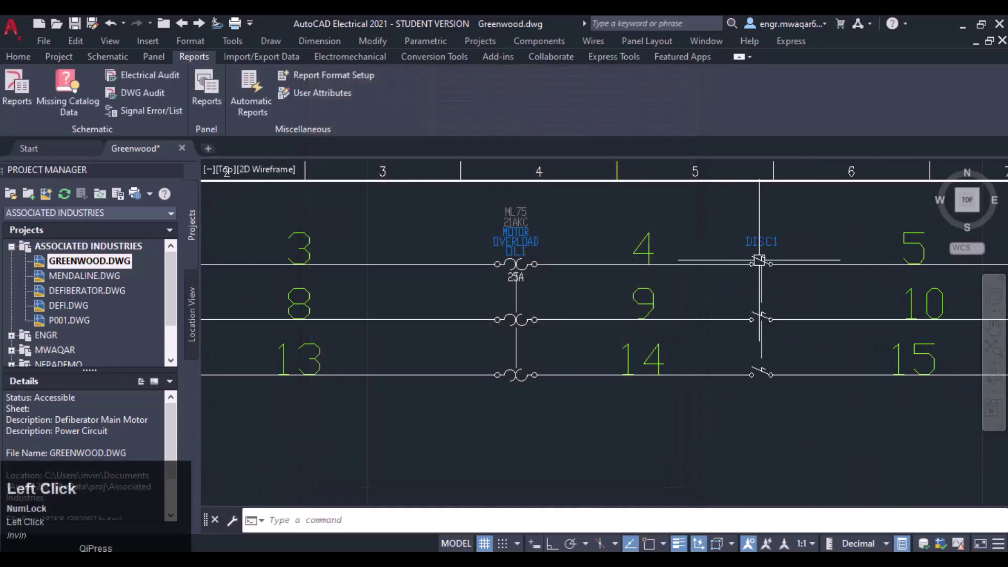
# Assign the AB safety disconnect switch with catalog number 1494V-DS100, rated 100 A, to DISC1
pyautogui.rightClick(760, 261)
pyautogui.click(759, 218)
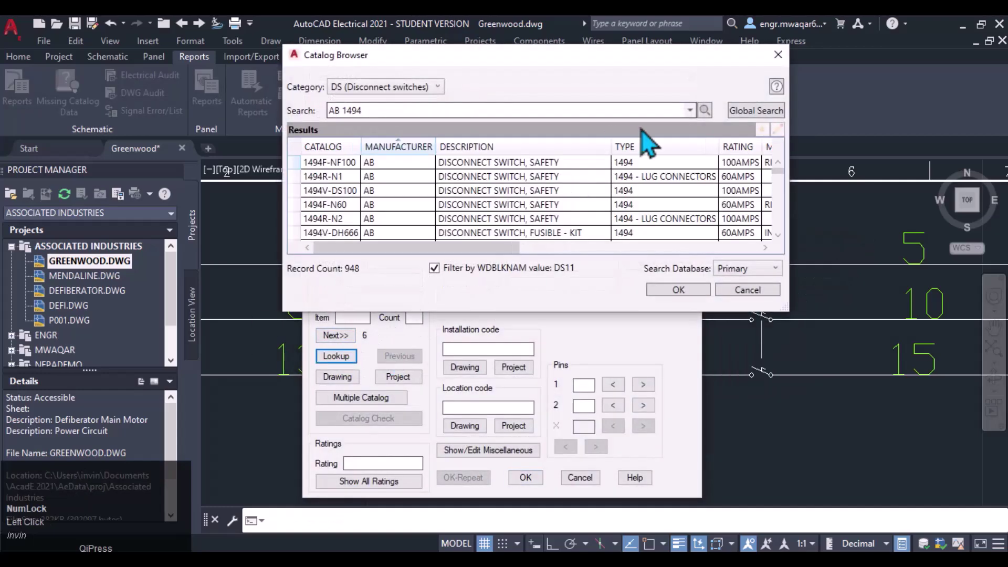
pyautogui.moveTo(516, 247); pyautogui.dragTo(646, 247)
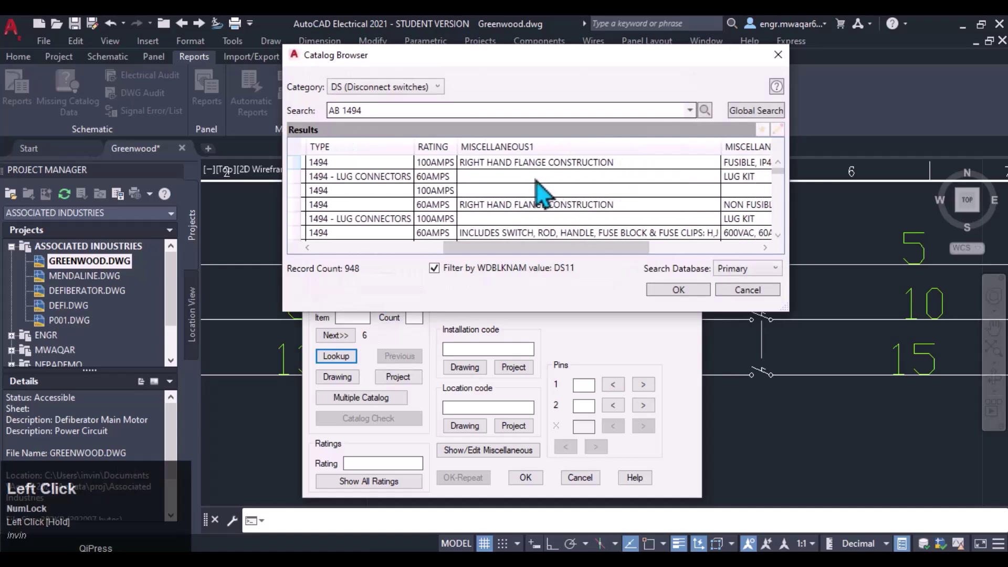
pyautogui.click(439, 190)
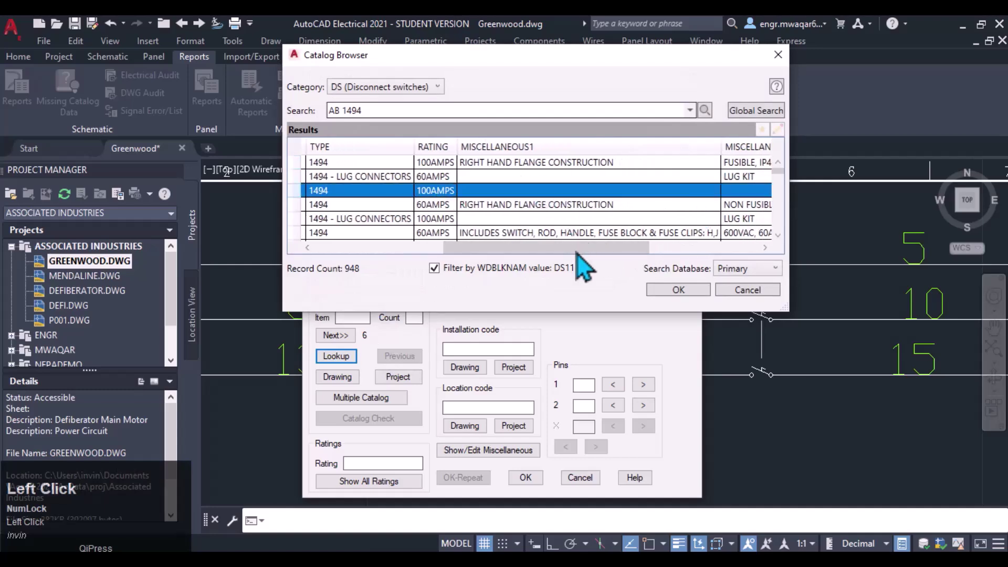
pyautogui.click(675, 291)
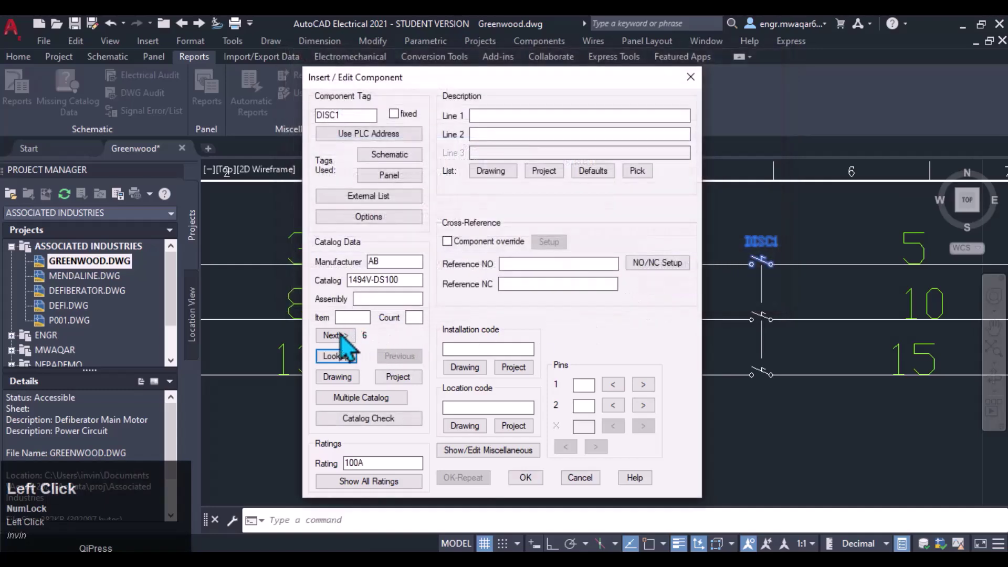
# Set DISC1's item number to 6 and count to 1, and map its symbol to the catalog number
pyautogui.click(342, 337)
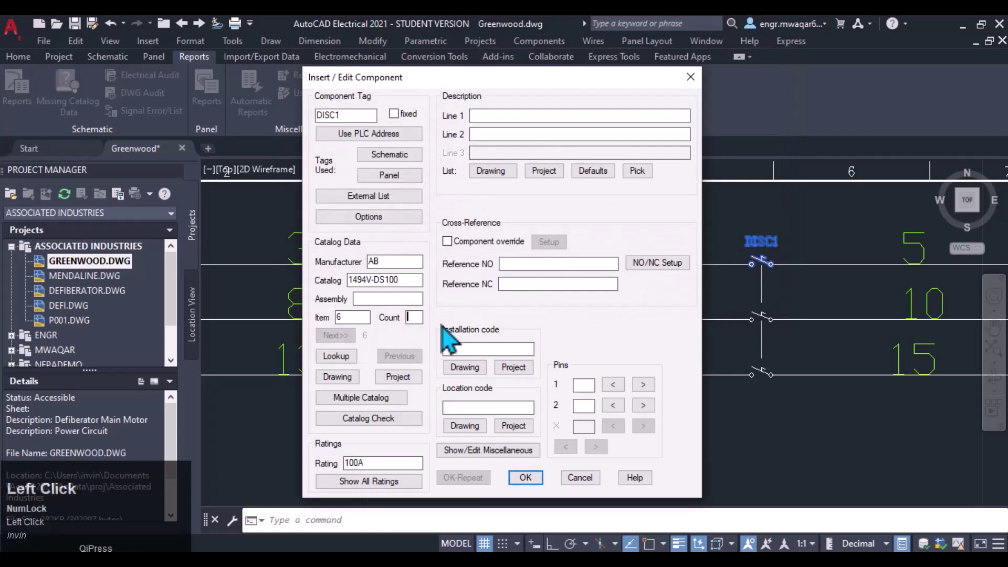
pyautogui.write('1')
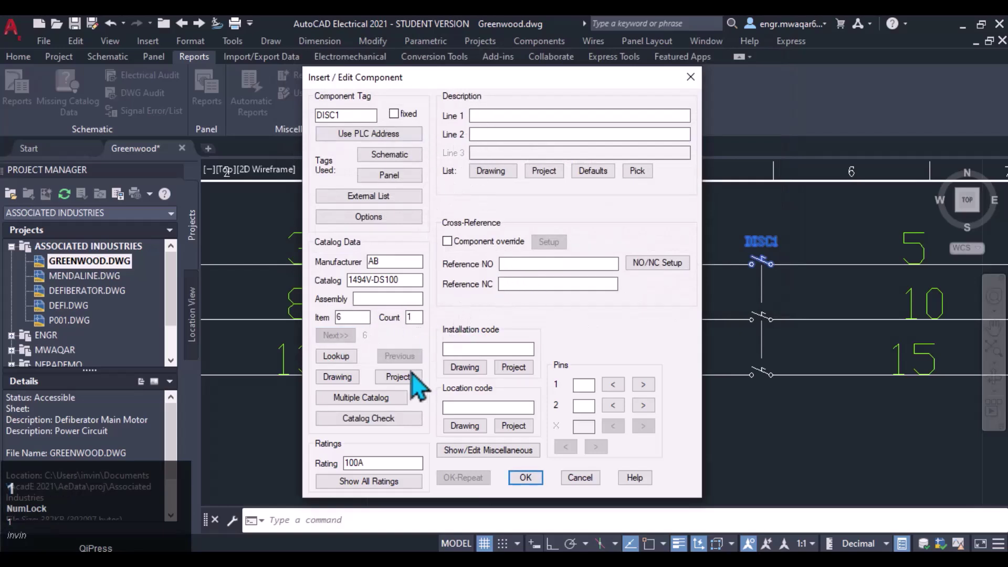
pyautogui.click(519, 477)
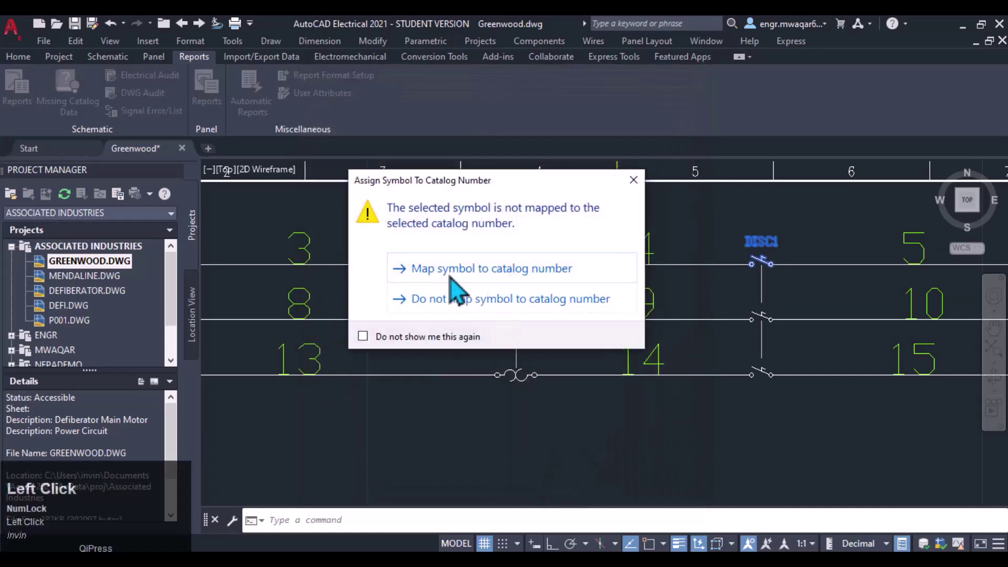
pyautogui.click(506, 274)
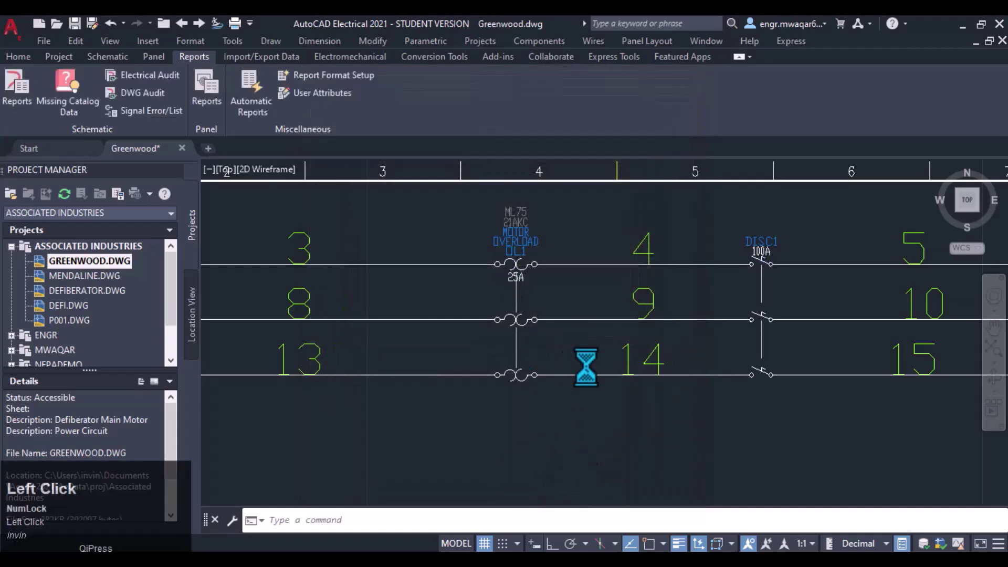
pyautogui.click(479, 346)
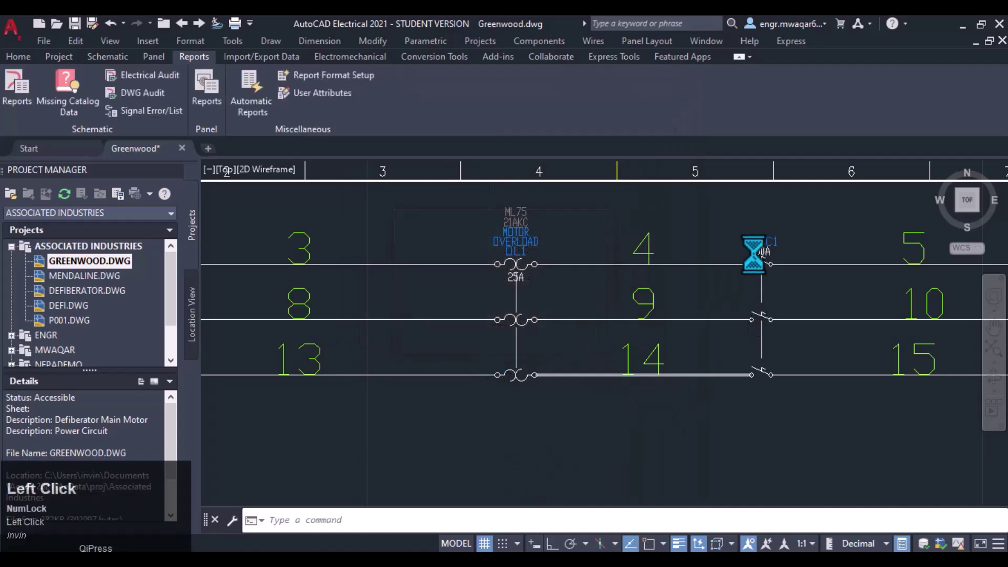
# Generate the schematic Bill of Material report for the active drawing without cables, connectors or jumpers, and save the drawing
pyautogui.scroll(-5, 777, 325)
pyautogui.moveTo(792, 409)
pyautogui.mouseDown(button='middle')
pyautogui.moveTo(676, 308)
pyautogui.moveTo(659, 269)
pyautogui.mouseUp(button='middle')
pyautogui.scroll(3, 685, 323)
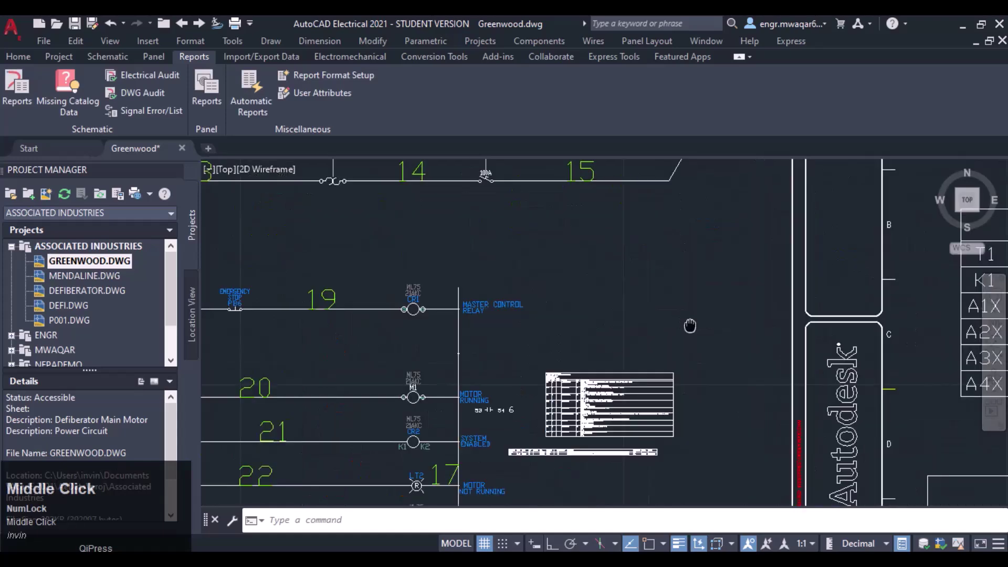
pyautogui.click(38, 113)
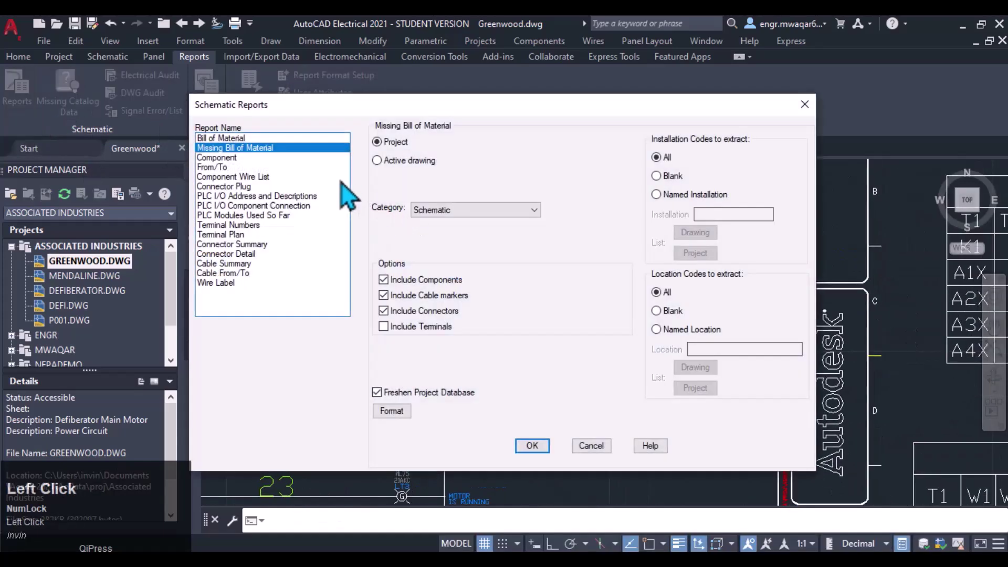
pyautogui.click(222, 138)
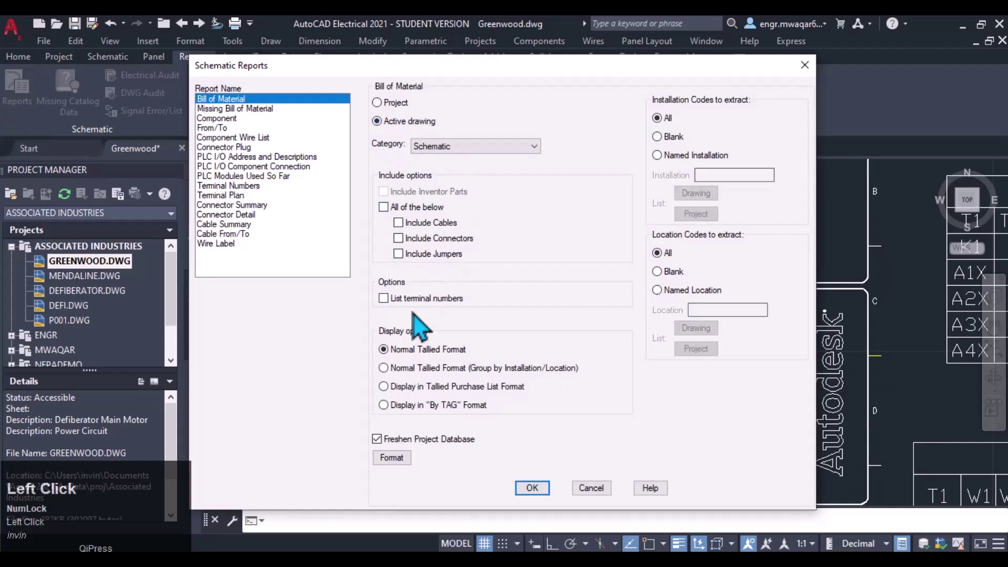
pyautogui.click(524, 485)
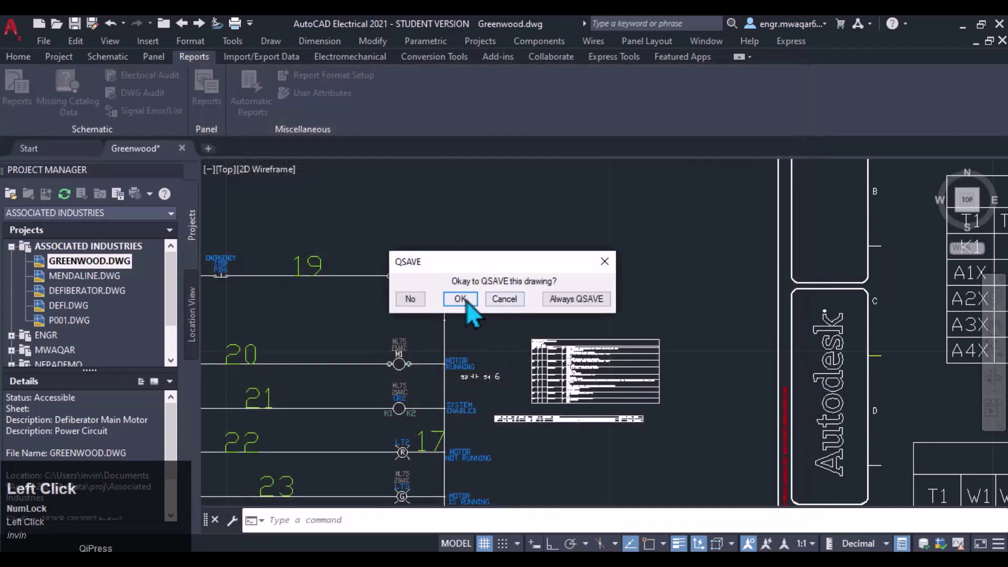
pyautogui.click(464, 298)
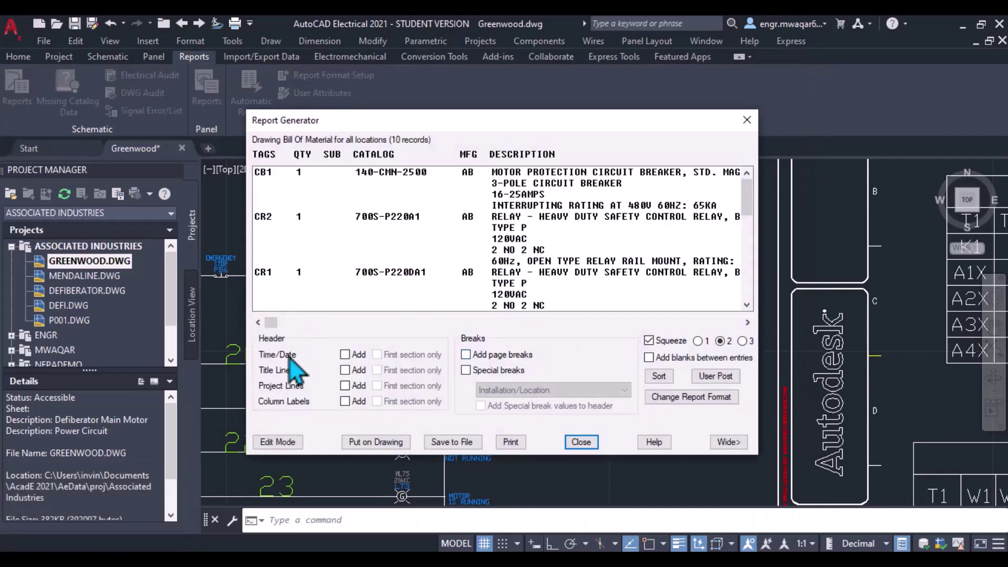
# Update the existing bill of material table from the report, review the report's records and close it
pyautogui.click(389, 444)
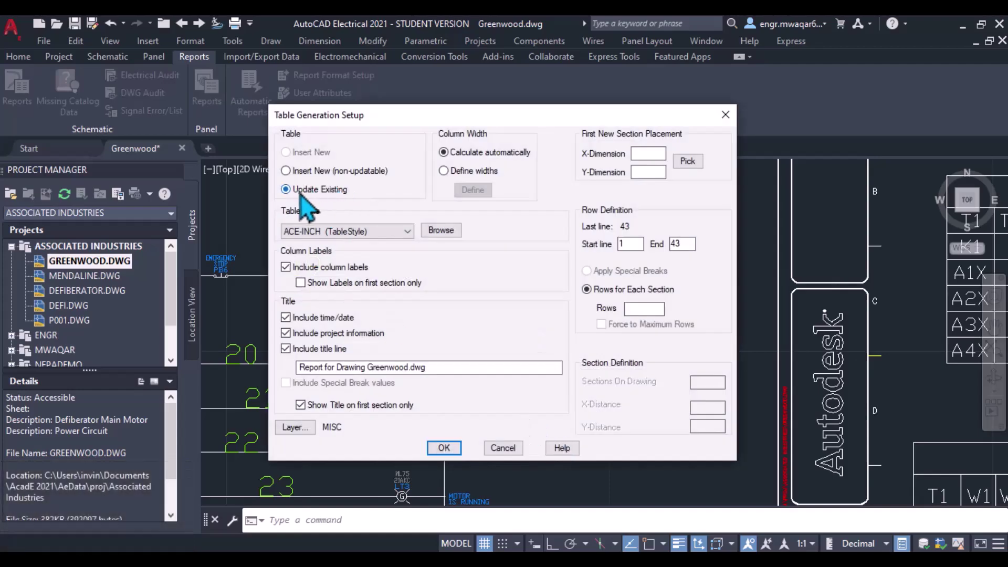
pyautogui.click(444, 447)
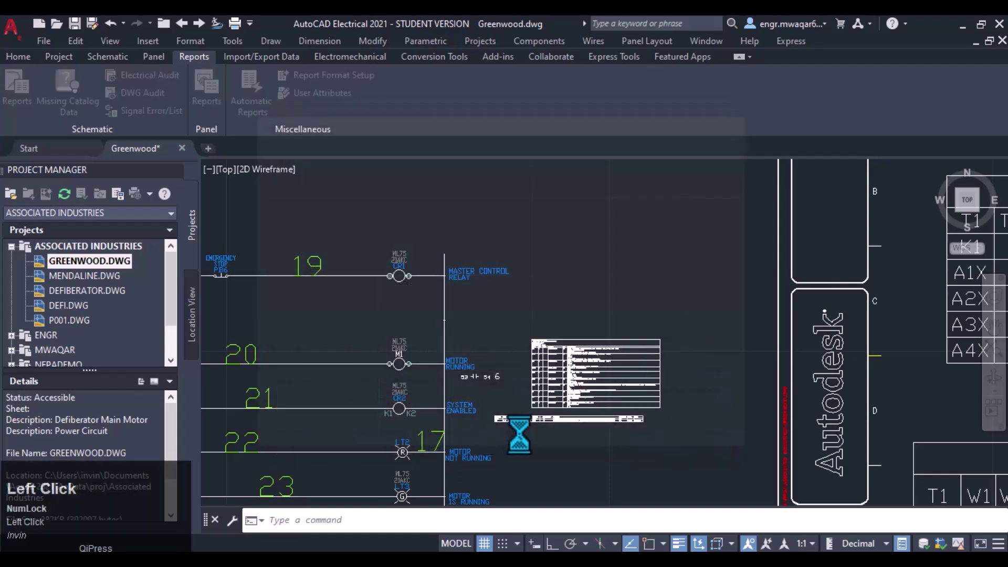
pyautogui.scroll(-4, 291, 216)
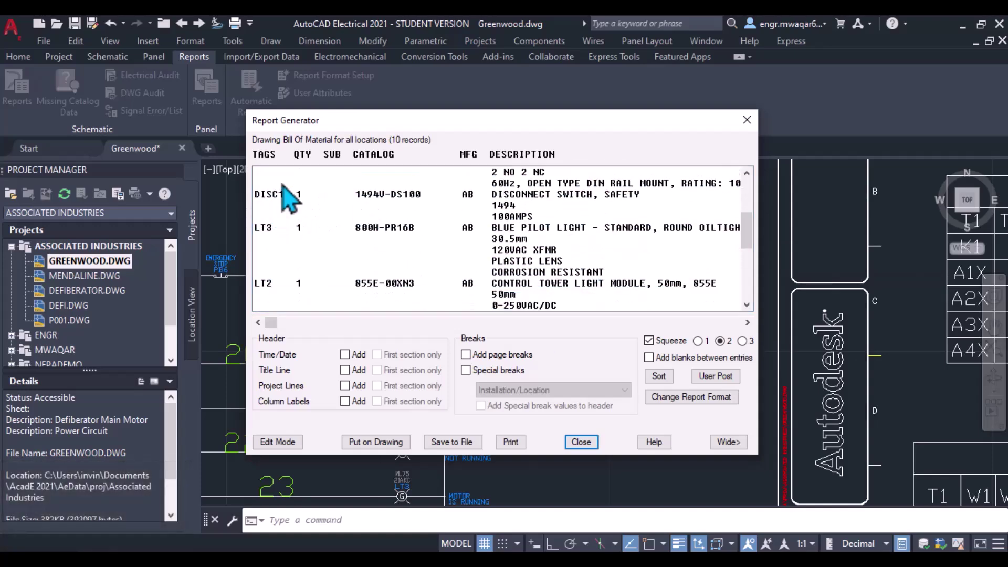
pyautogui.scroll(-6, 256, 205)
pyautogui.click(581, 442)
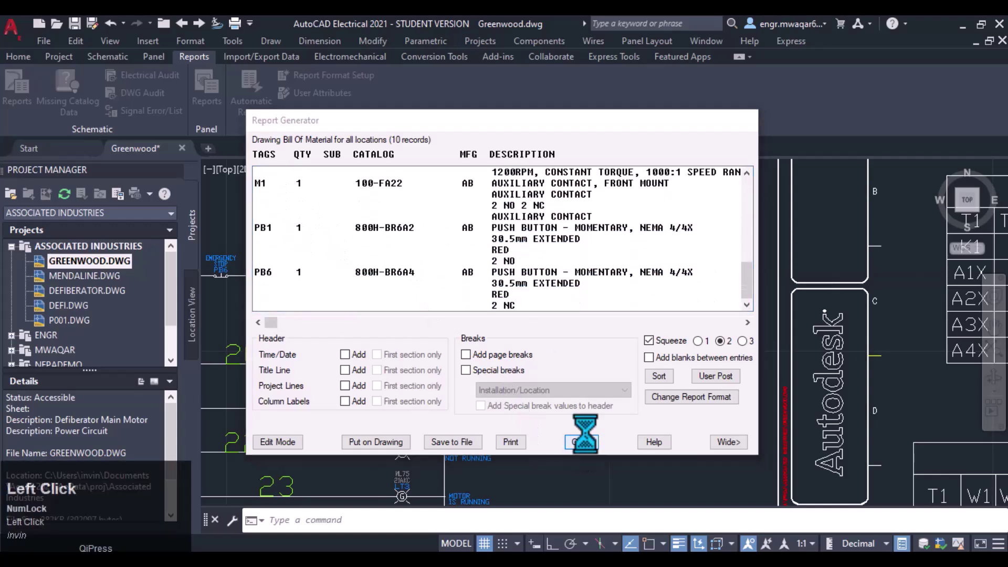
# Examine the rows of the updated bill of material table, including the tags, quantities and catalog numbers from CB1 to PB6
pyautogui.scroll(8, 522, 388)
pyautogui.moveTo(546, 404); pyautogui.dragTo(522, 280, button='middle')
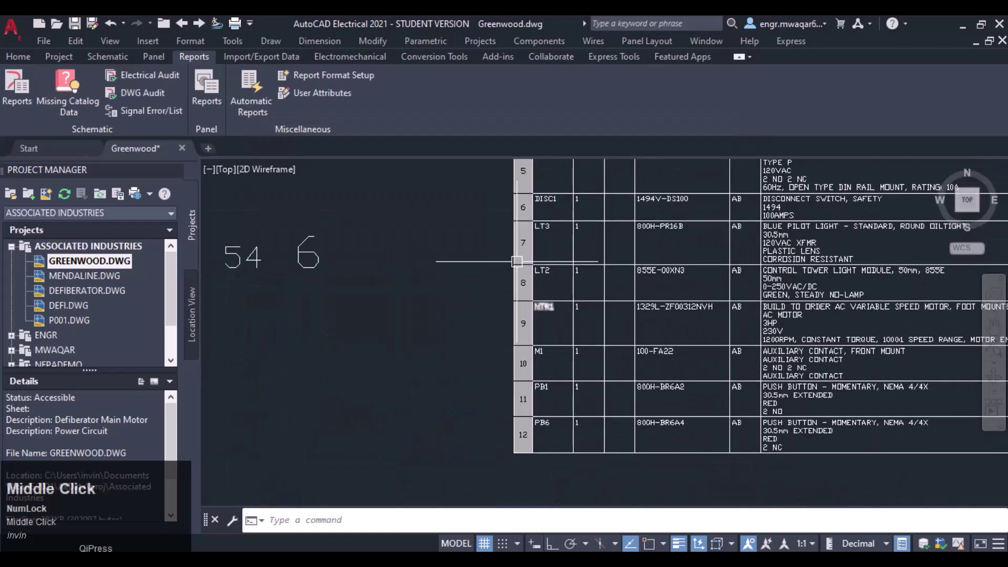
pyautogui.scroll(-2, 473, 344)
pyautogui.moveTo(473, 344); pyautogui.dragTo(462, 362, button='middle')
pyautogui.scroll(-6, 400, 301)
pyautogui.scroll(4, 420, 304)
pyautogui.moveTo(643, 316)
pyautogui.mouseDown(button='middle')
pyautogui.moveTo(632, 367)
pyautogui.moveTo(632, 304)
pyautogui.moveTo(645, 341)
pyautogui.mouseUp(button='middle')
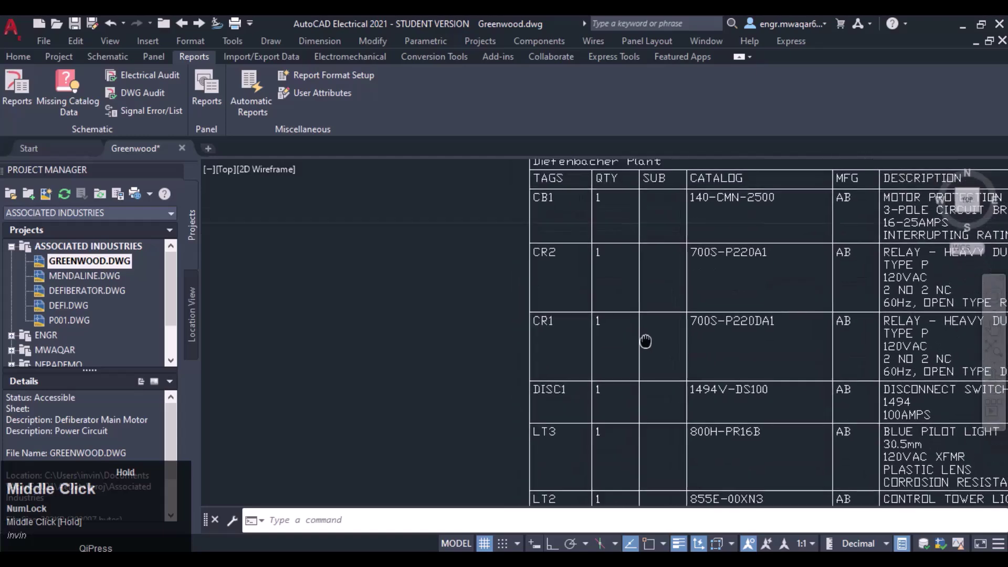
pyautogui.moveTo(567, 333); pyautogui.dragTo(617, 241, button='middle')
pyautogui.scroll(-2, 624, 321)
pyautogui.moveTo(625, 324); pyautogui.dragTo(606, 255, button='middle')
pyautogui.moveTo(535, 324); pyautogui.dragTo(511, 391, button='middle')
pyautogui.scroll(2, 538, 231)
pyautogui.moveTo(540, 227); pyautogui.dragTo(522, 274, button='middle')
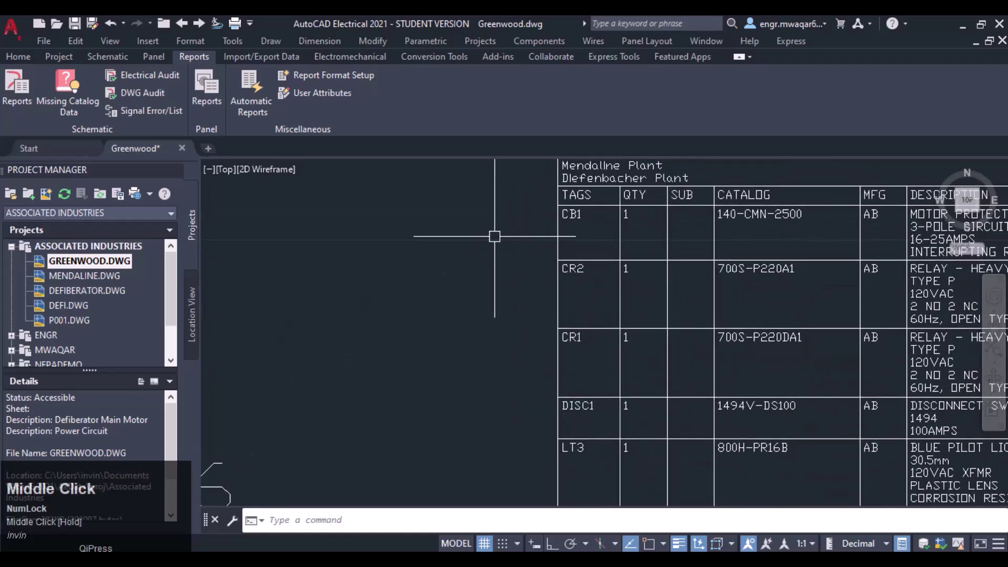
pyautogui.scroll(-2, 477, 322)
pyautogui.moveTo(477, 322); pyautogui.dragTo(499, 314, button='middle')
pyautogui.scroll(3, 558, 250)
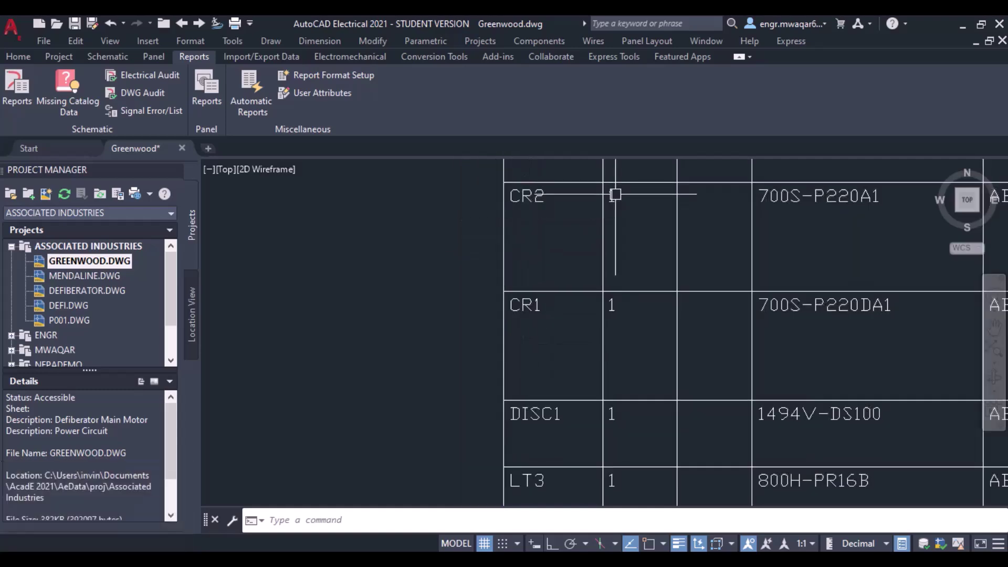
pyautogui.scroll(-2, 591, 294)
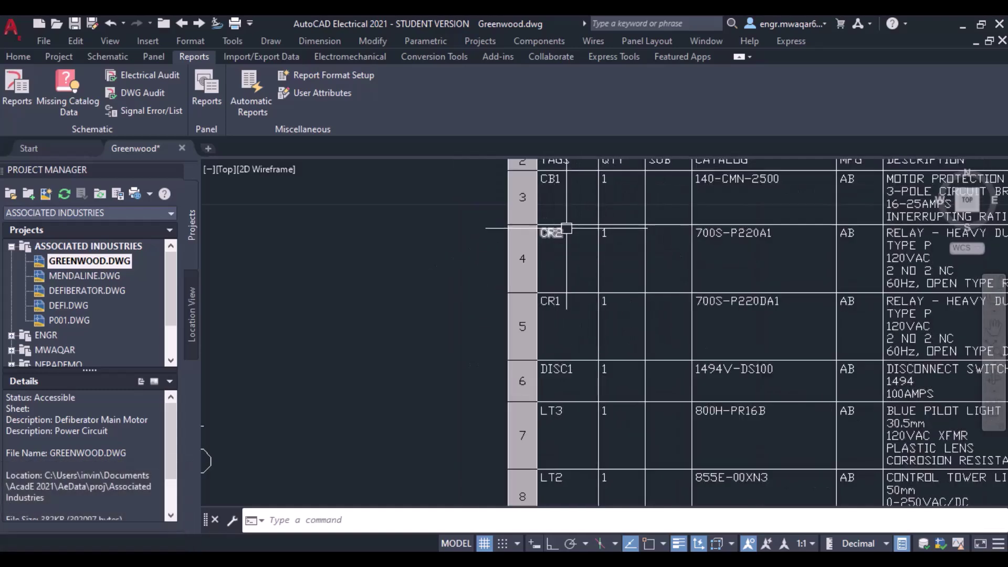
# Examine the ladder schematic beside the tables, checking the relay, motor and pilot light components on its rungs
pyautogui.scroll(-2, 399, 261)
pyautogui.moveTo(398, 261); pyautogui.dragTo(694, 253, button='middle')
pyautogui.scroll(-3, 436, 242)
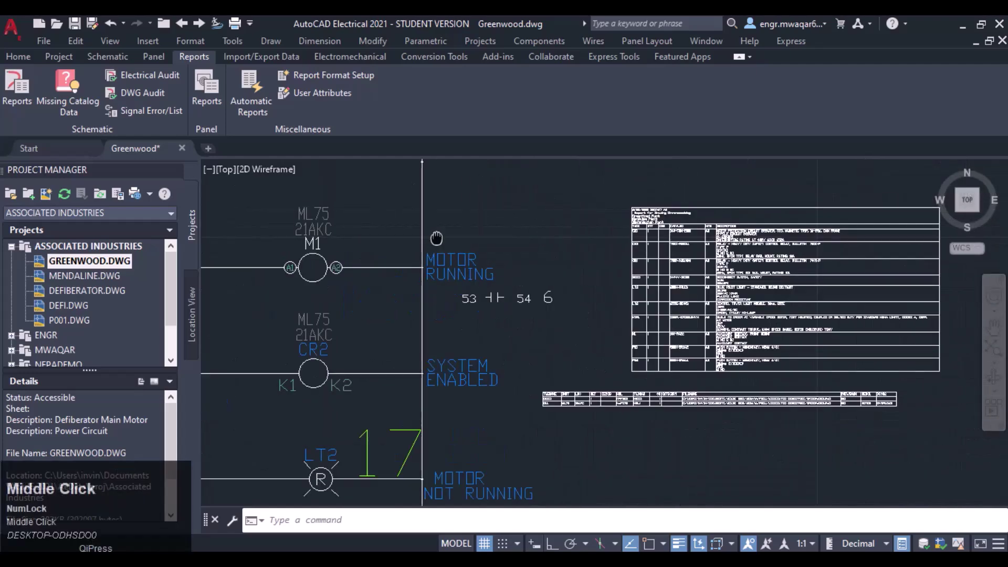
pyautogui.scroll(2, 512, 259)
pyautogui.moveTo(456, 259); pyautogui.dragTo(621, 213, button='middle')
pyautogui.moveTo(388, 236); pyautogui.dragTo(482, 231, button='middle')
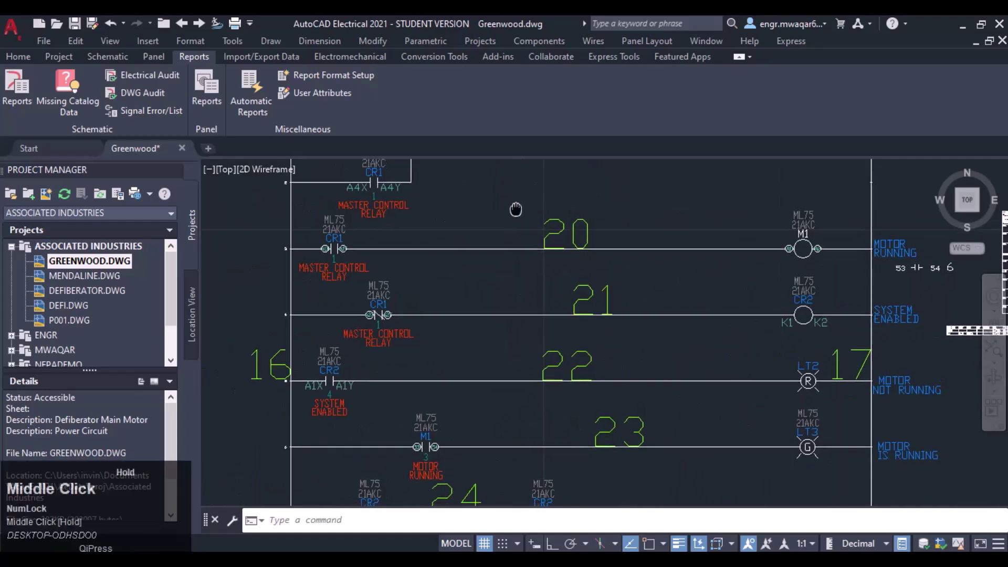
pyautogui.scroll(-2, 520, 226)
pyautogui.moveTo(519, 225); pyautogui.dragTo(503, 257, button='middle')
pyautogui.click(16, 86)
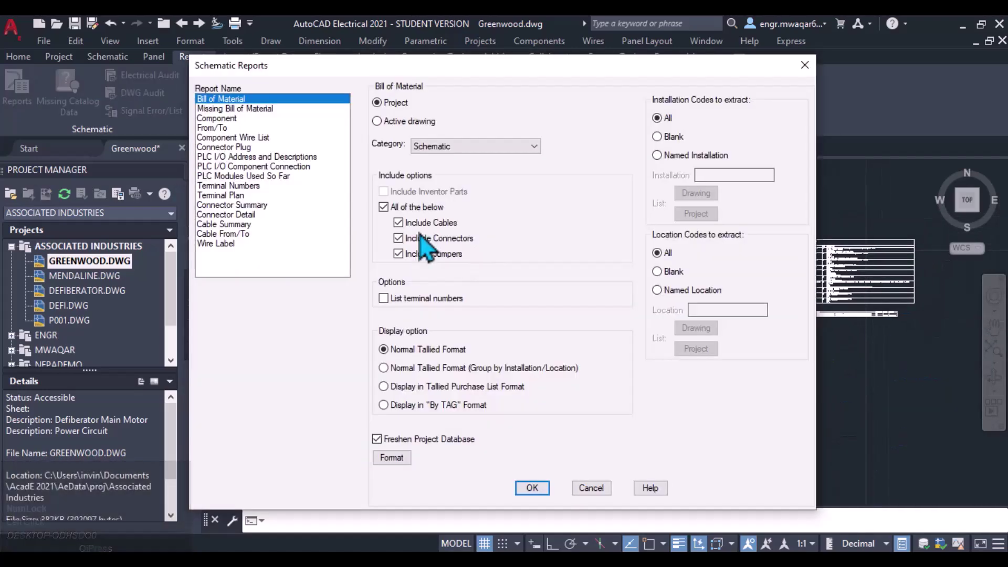
pyautogui.click(376, 121)
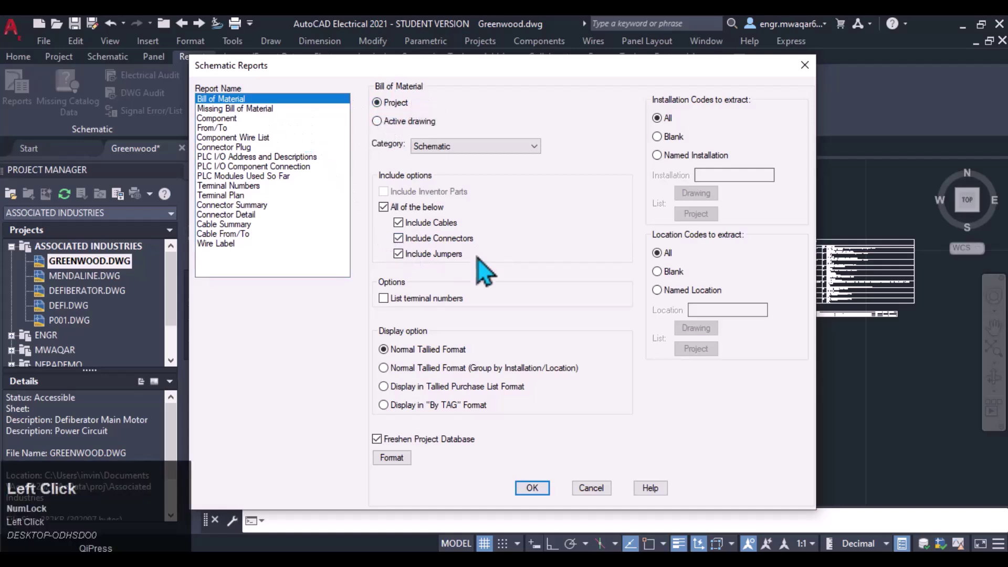
pyautogui.click(532, 487)
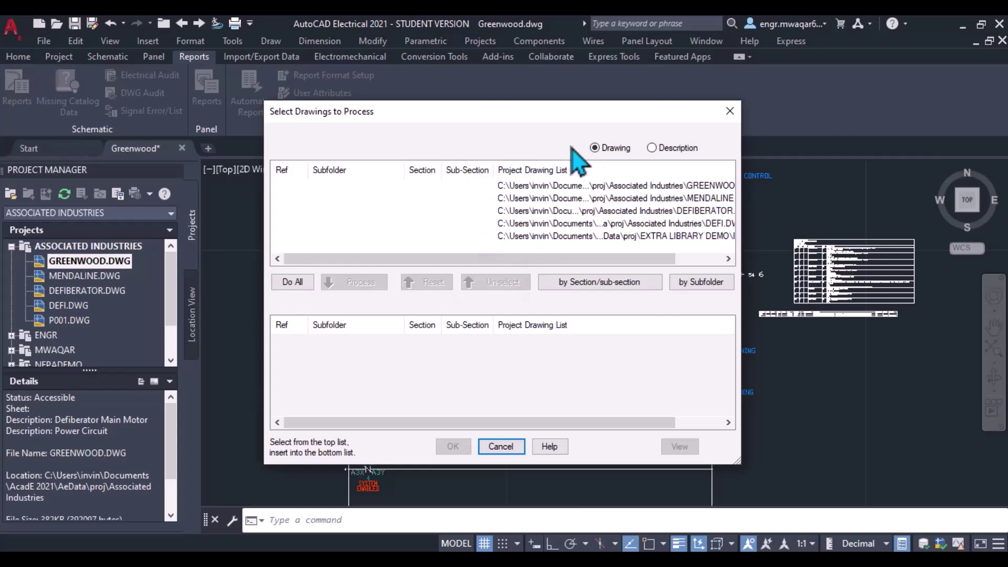
pyautogui.click(503, 453)
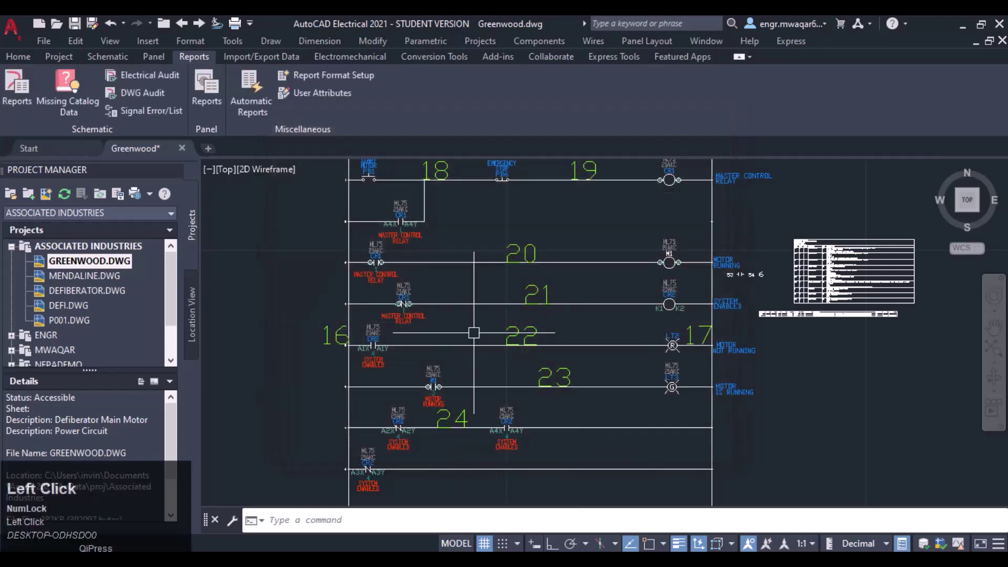
# Generate the active drawing's schematic Bill of Material in "By TAG" format without cables, connectors or jumpers, and save the drawing
pyautogui.click(16, 89)
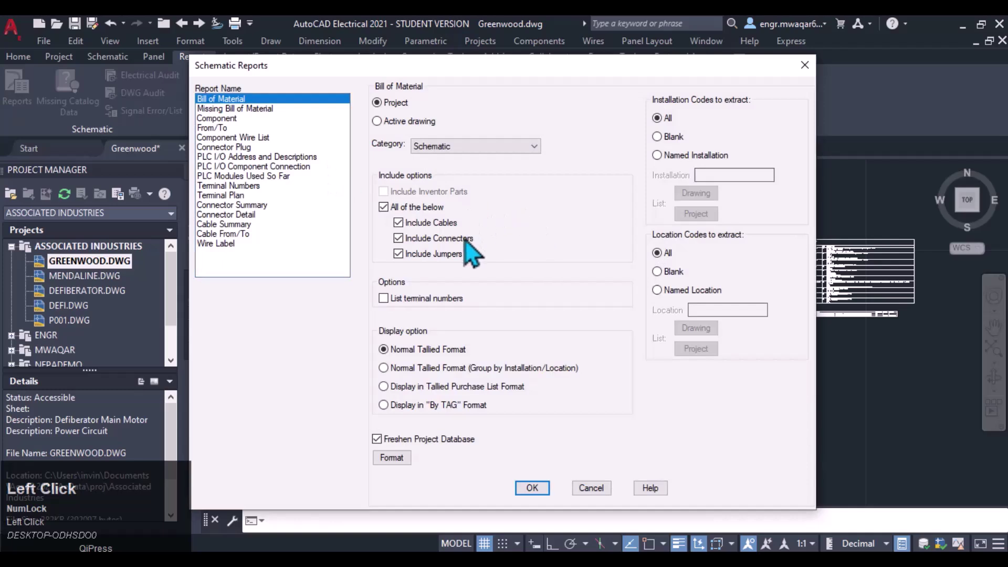
pyautogui.click(387, 122)
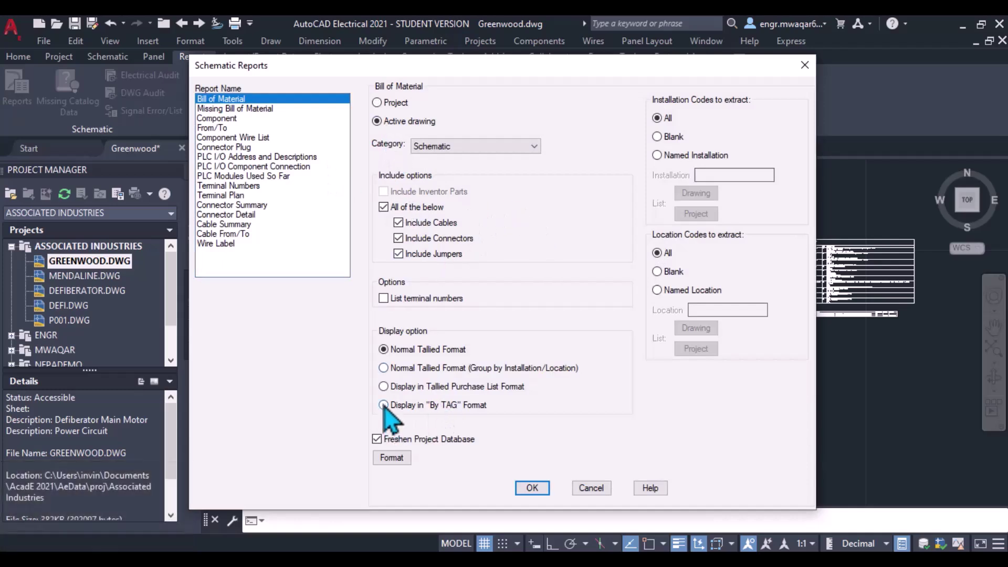
pyautogui.click(383, 405)
pyautogui.click(384, 208)
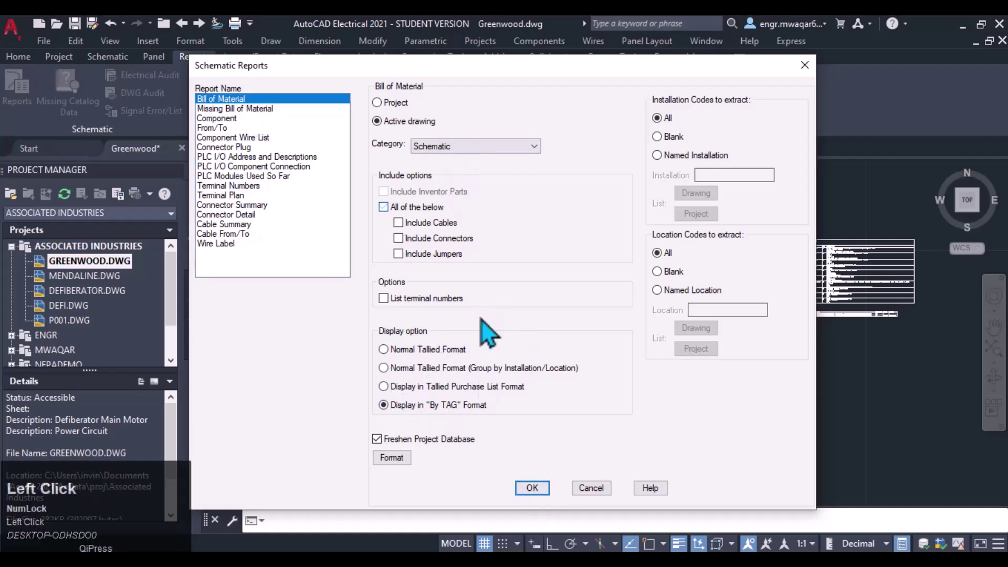
pyautogui.click(532, 488)
pyautogui.click(459, 296)
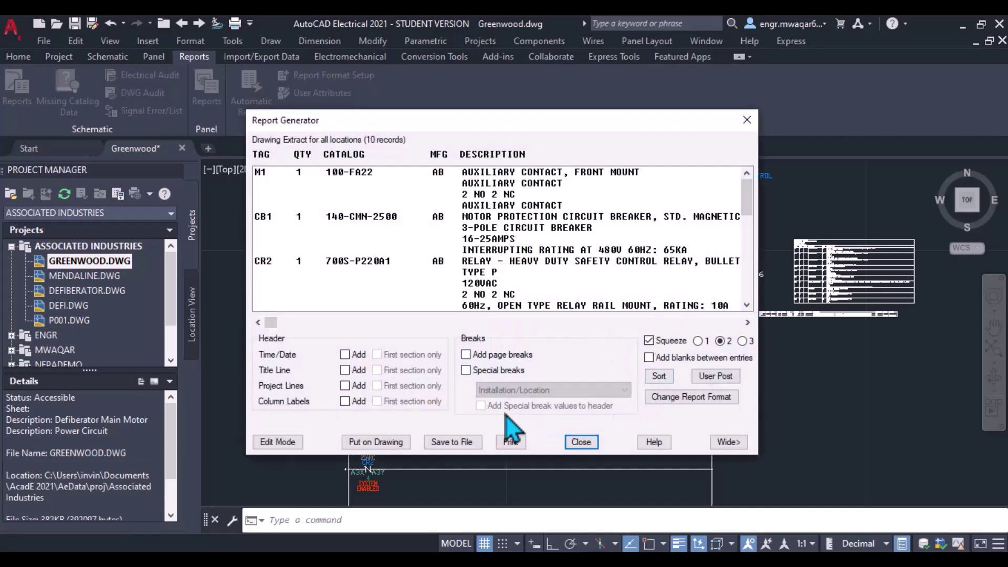
# Change the report format by adding the ITEM field and placing it first, ahead of TAG
pyautogui.click(679, 397)
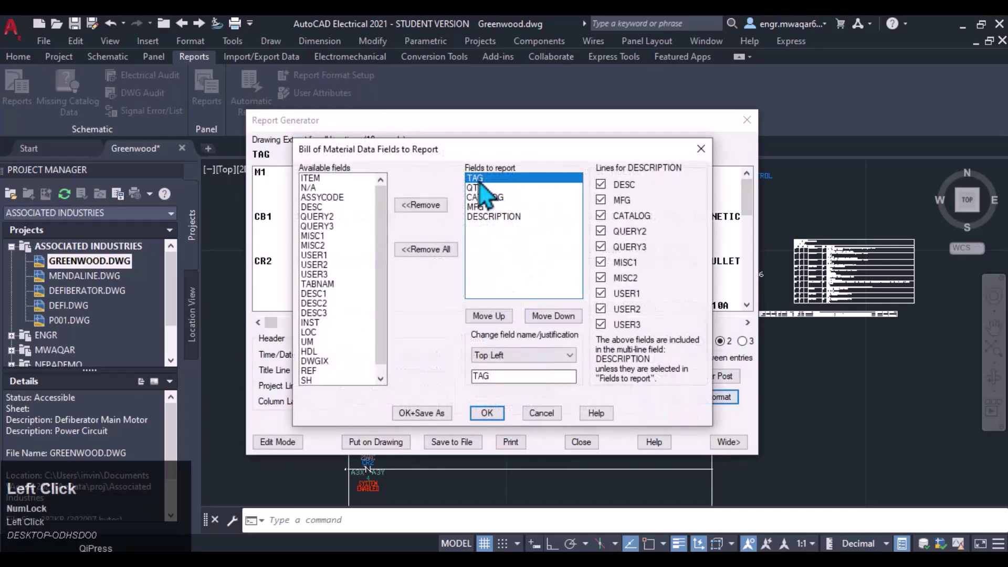
pyautogui.moveTo(506, 158); pyautogui.dragTo(505, 116)
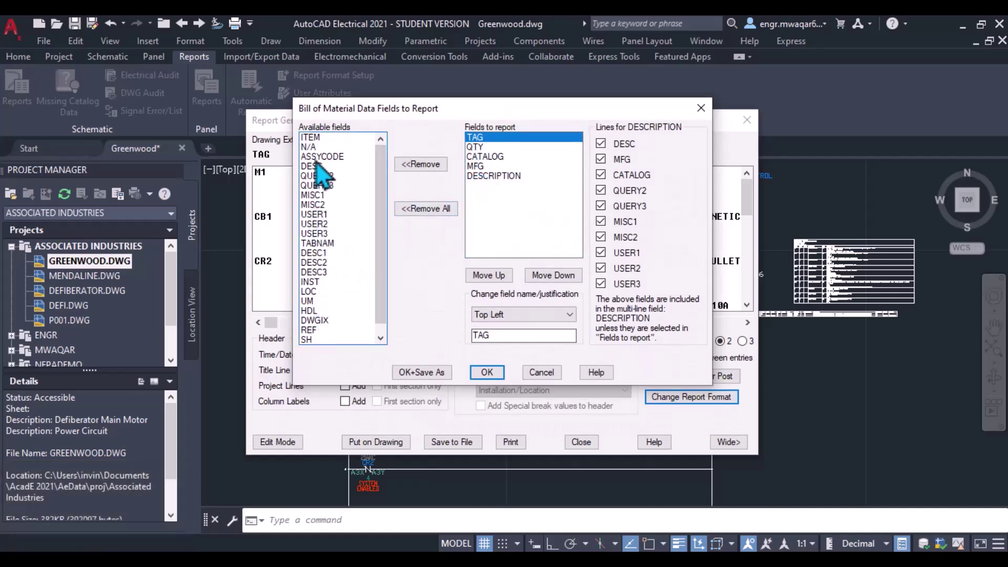
pyautogui.doubleClick(309, 137)
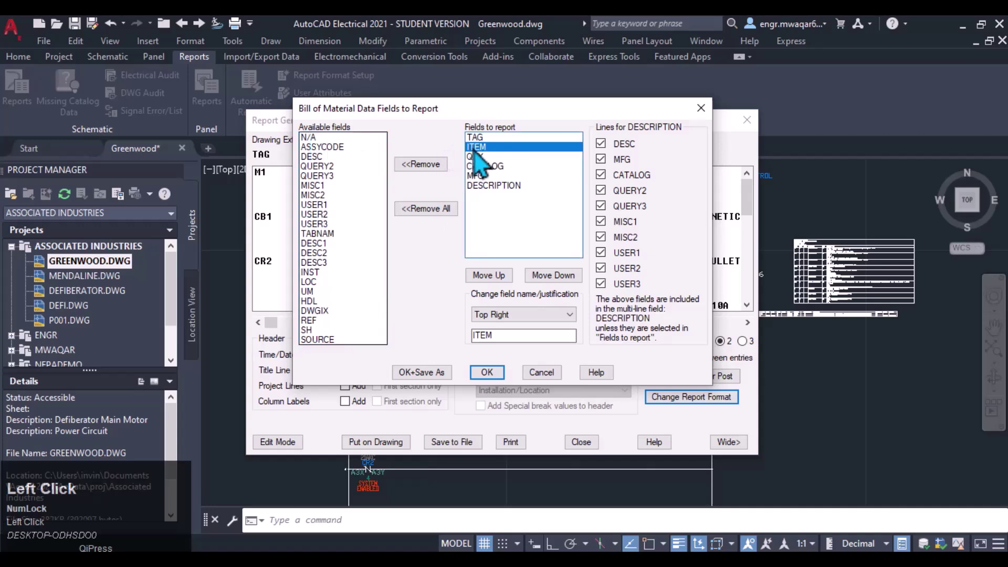
pyautogui.click(485, 275)
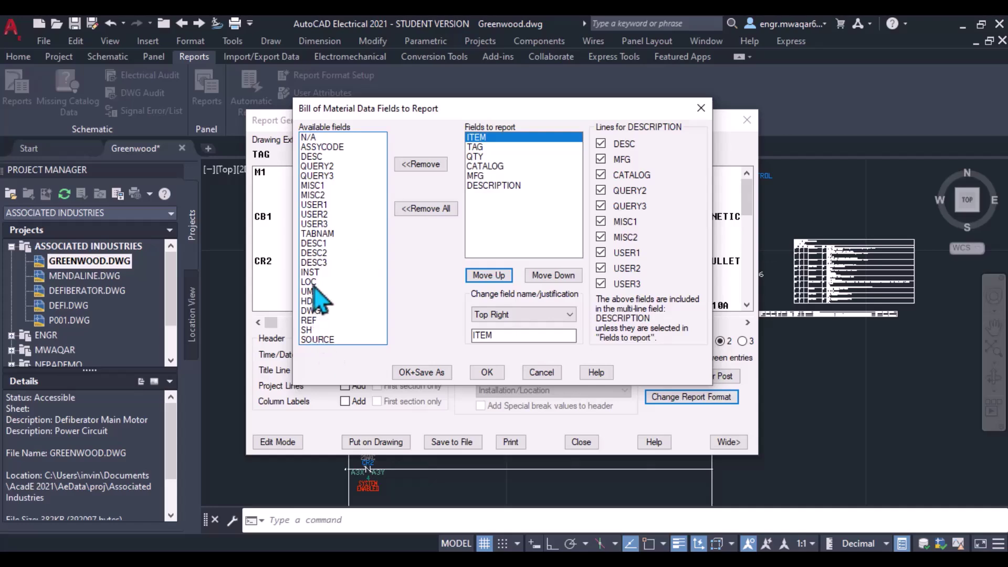
pyautogui.click(486, 372)
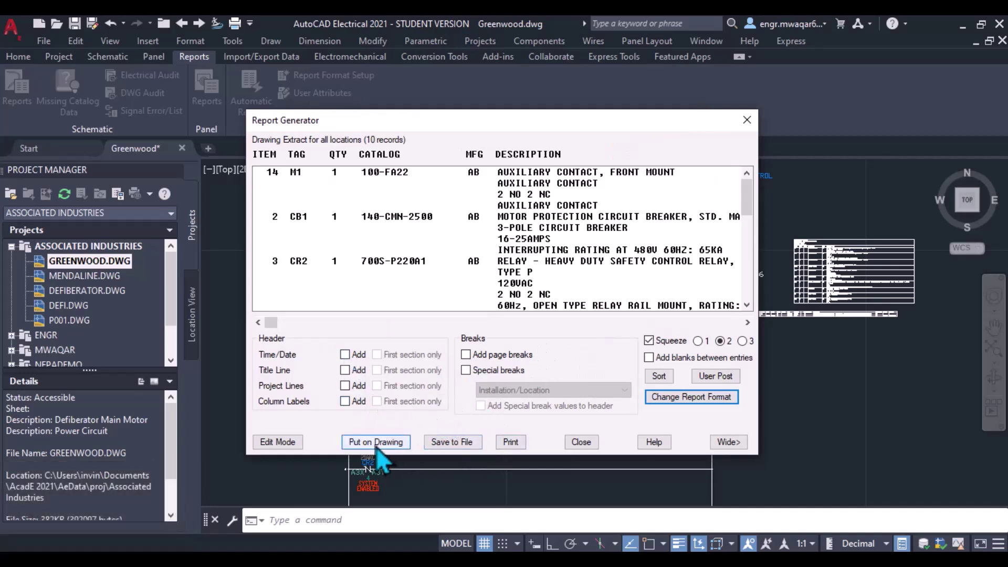
# Insert the report as a new ACE-INCH table with column labels below the existing tables, and close the report
pyautogui.click(375, 444)
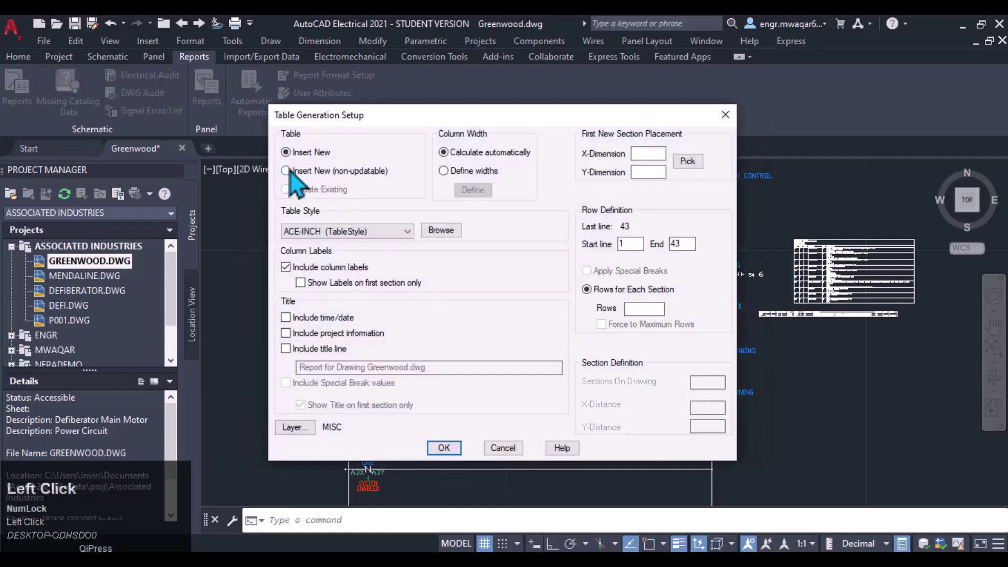
pyautogui.click(444, 448)
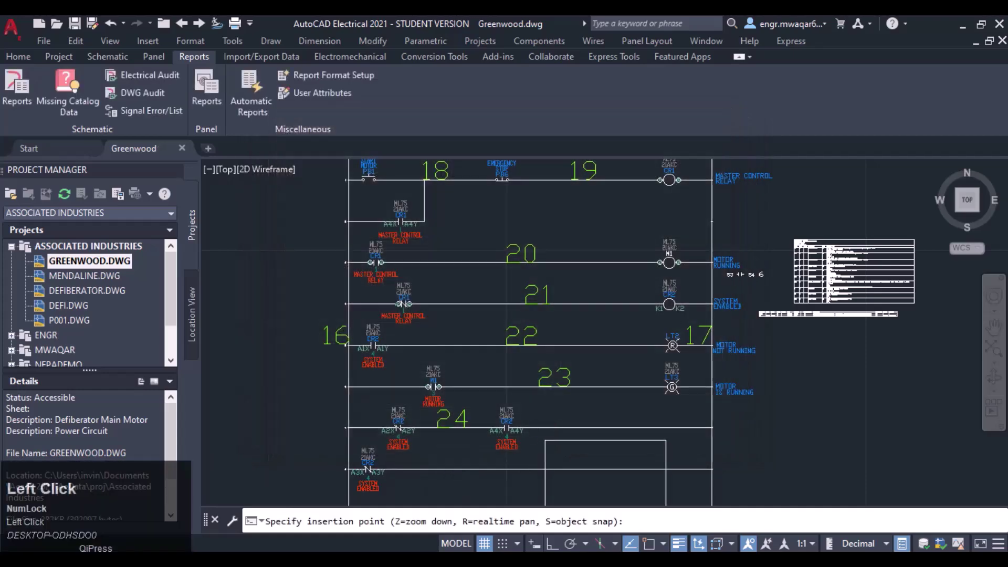
pyautogui.click(780, 346)
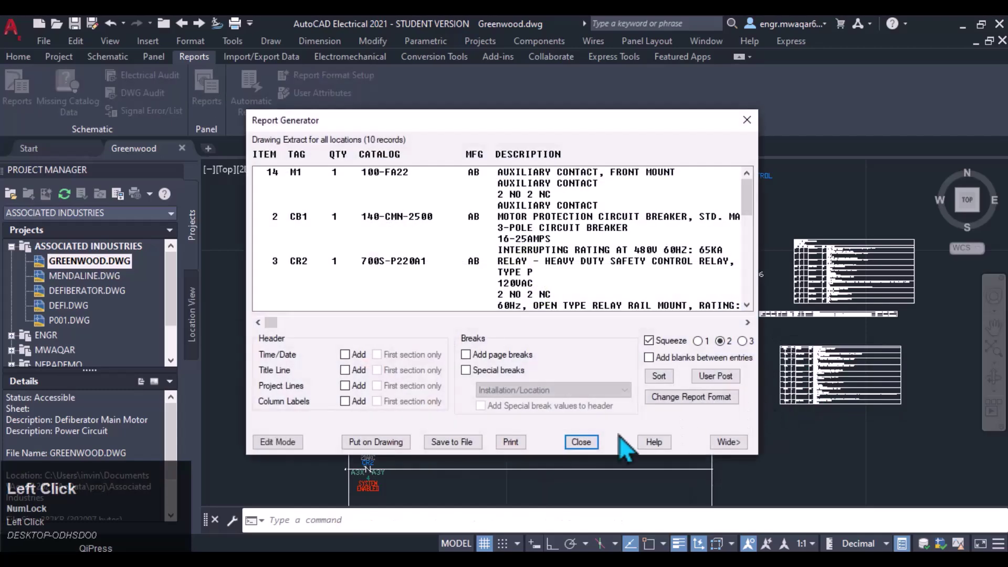
pyautogui.click(568, 443)
# Examine the new by-tag table with its item numbers and compare it with the earlier bill of material table
pyautogui.scroll(3, 693, 341)
pyautogui.moveTo(871, 341)
pyautogui.mouseDown(button='middle')
pyautogui.moveTo(624, 375)
pyautogui.moveTo(509, 202)
pyautogui.mouseUp(button='middle')
pyautogui.scroll(3, 623, 375)
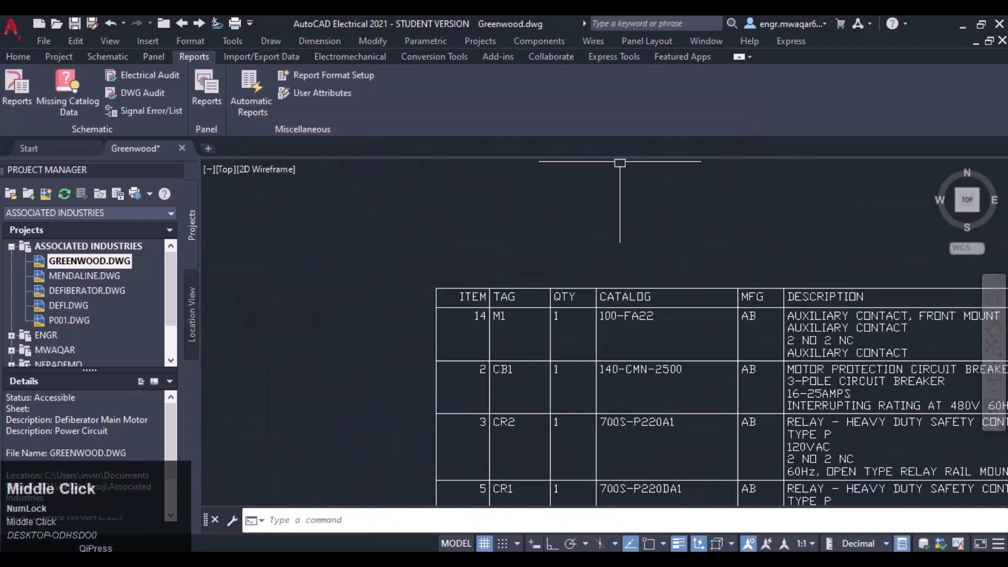
pyautogui.scroll(-2, 758, 293)
pyautogui.scroll(2, 621, 242)
pyautogui.moveTo(627, 230)
pyautogui.mouseDown(button='middle')
pyautogui.moveTo(639, 225)
pyautogui.moveTo(597, 157)
pyautogui.mouseUp(button='middle')
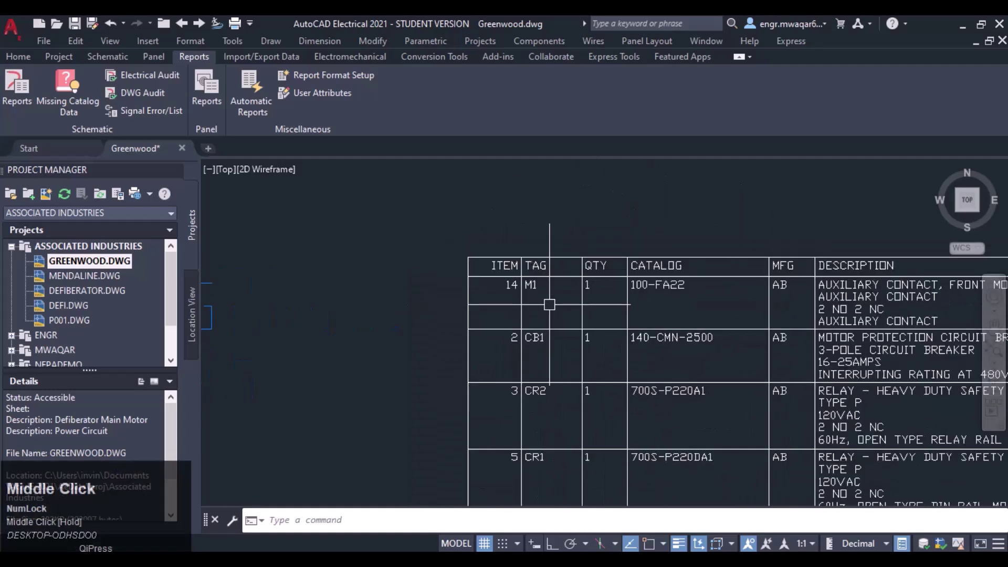
pyautogui.scroll(-4, 577, 262)
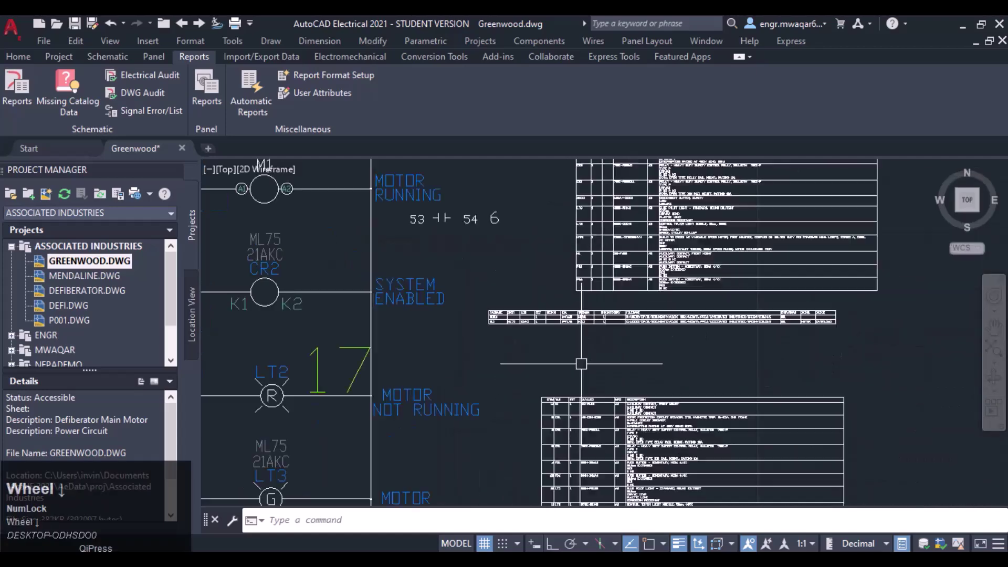
pyautogui.scroll(3, 477, 326)
pyautogui.moveTo(637, 409); pyautogui.dragTo(541, 182, button='middle')
pyautogui.scroll(-6, 591, 241)
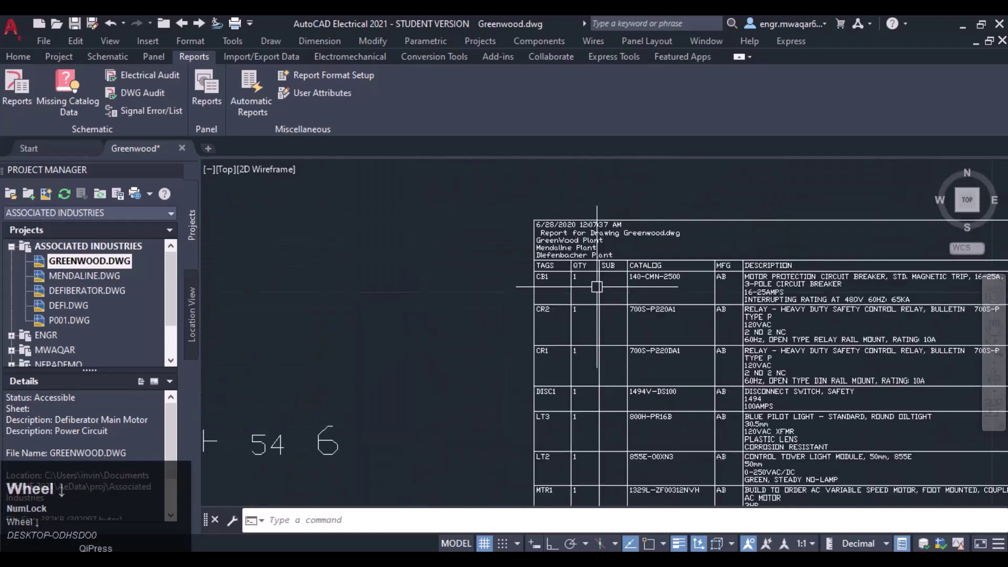
pyautogui.moveTo(510, 321)
pyautogui.mouseDown(button='middle')
pyautogui.moveTo(522, 287)
pyautogui.moveTo(491, 234)
pyautogui.mouseUp(button='middle')
pyautogui.scroll(-2, 487, 231)
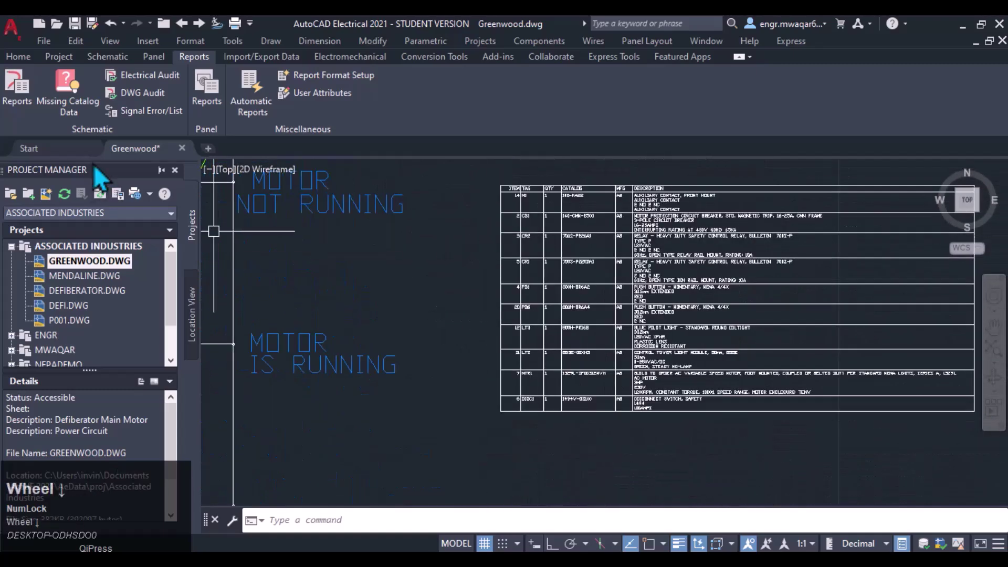
# Generate the active drawing's schematic Bill of Material in normal tallied format with cables, connectors and jumpers included, and save the drawing
pyautogui.click(17, 90)
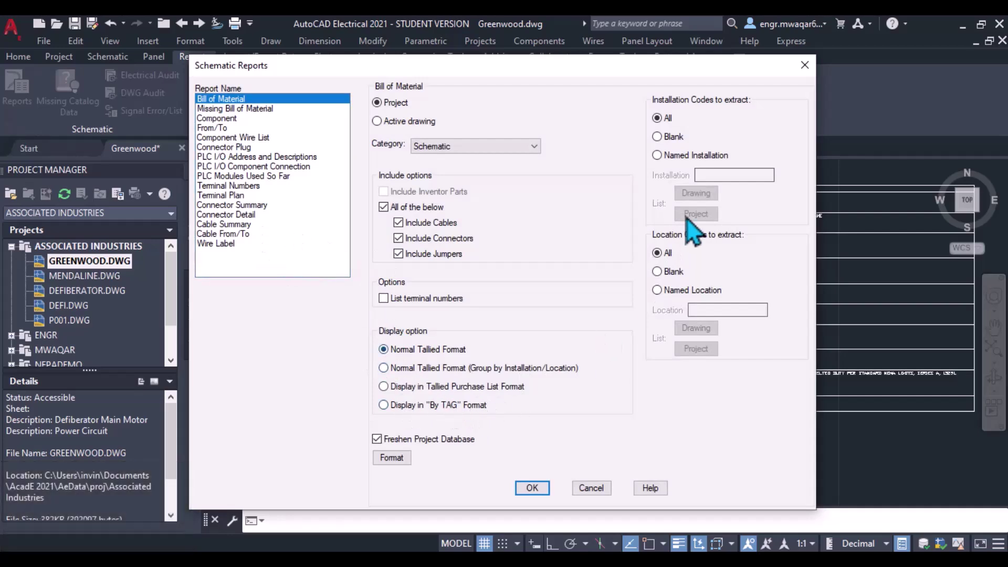
pyautogui.click(377, 122)
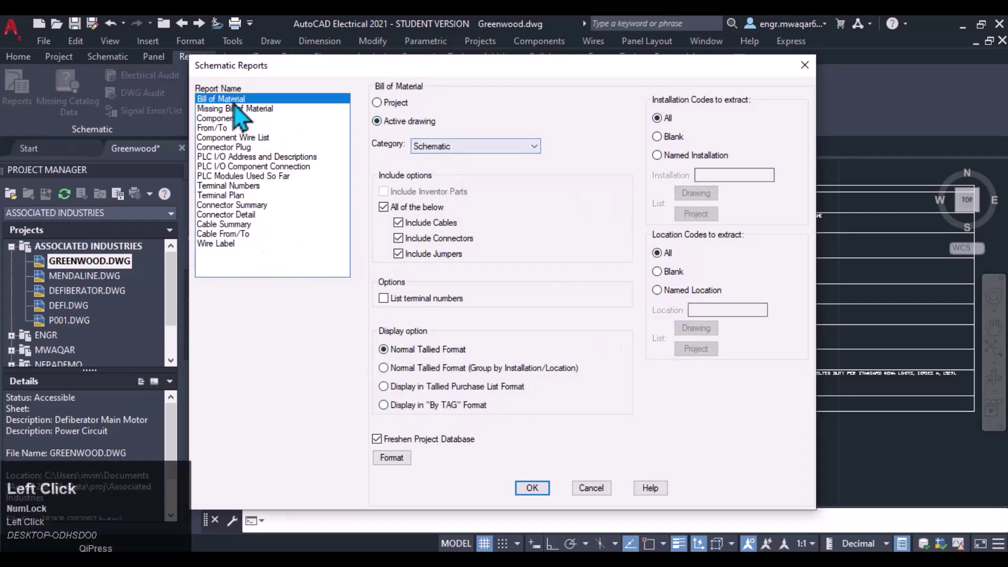
pyautogui.click(532, 487)
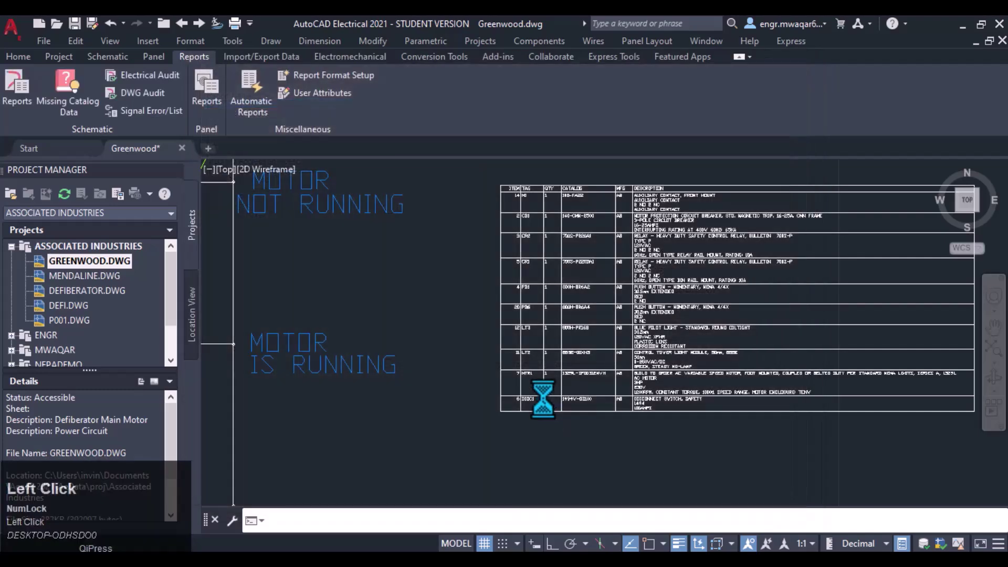
pyautogui.click(469, 299)
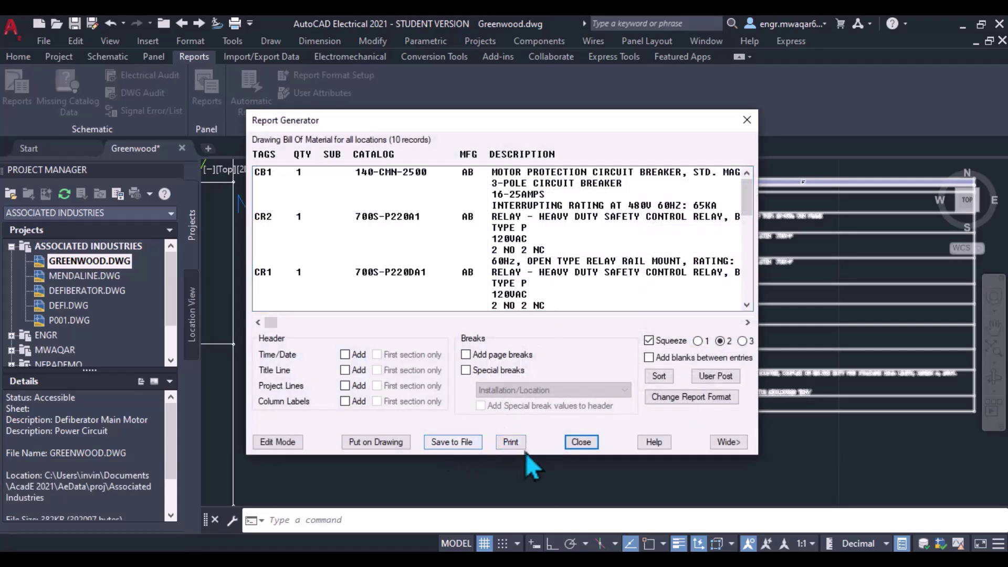
# Add the time and date, title line, project lines and column labels to the report header
pyautogui.click(346, 354)
pyautogui.click(345, 370)
pyautogui.click(346, 385)
pyautogui.click(346, 401)
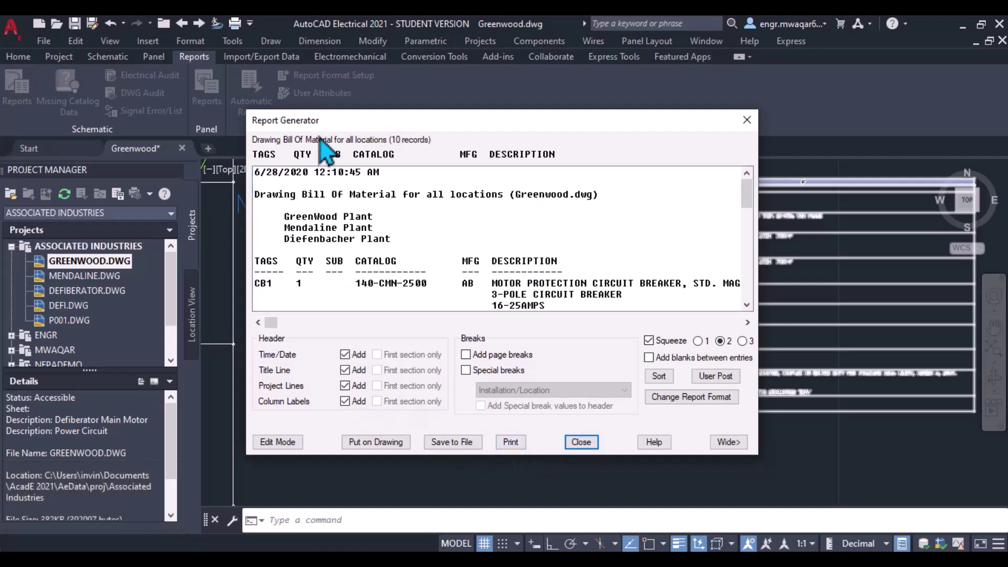
# Print the report with Microsoft Print to PDF, save it as GreenwoodReport on the Desktop, and close the report
pyautogui.click(509, 442)
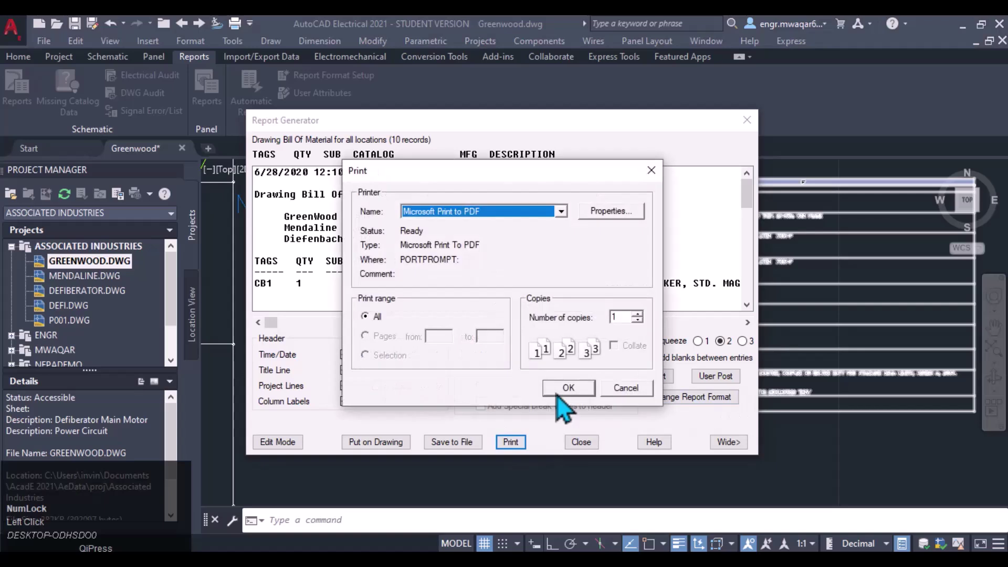
pyautogui.click(561, 211)
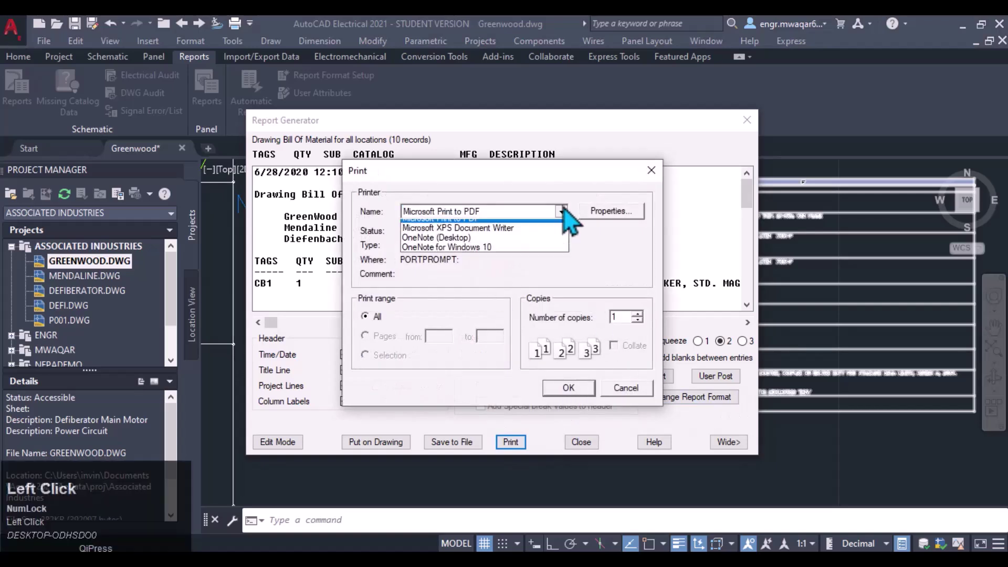
pyautogui.click(454, 236)
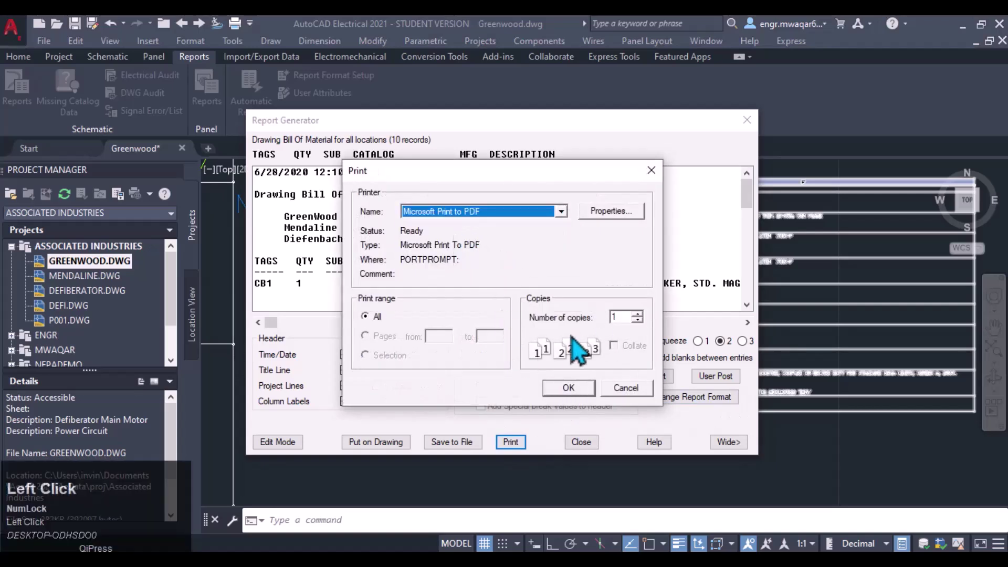
pyautogui.click(572, 388)
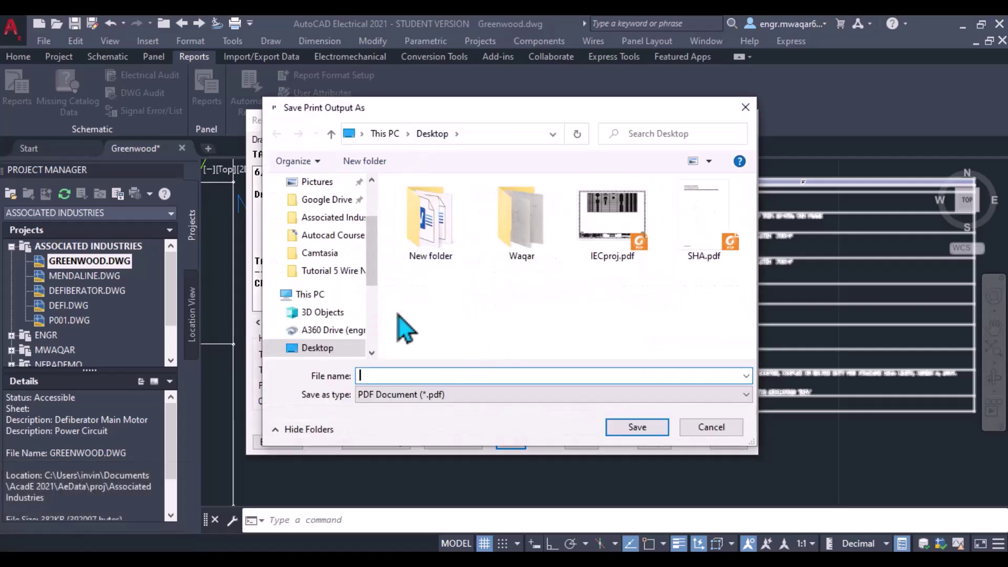
pyautogui.click(363, 373)
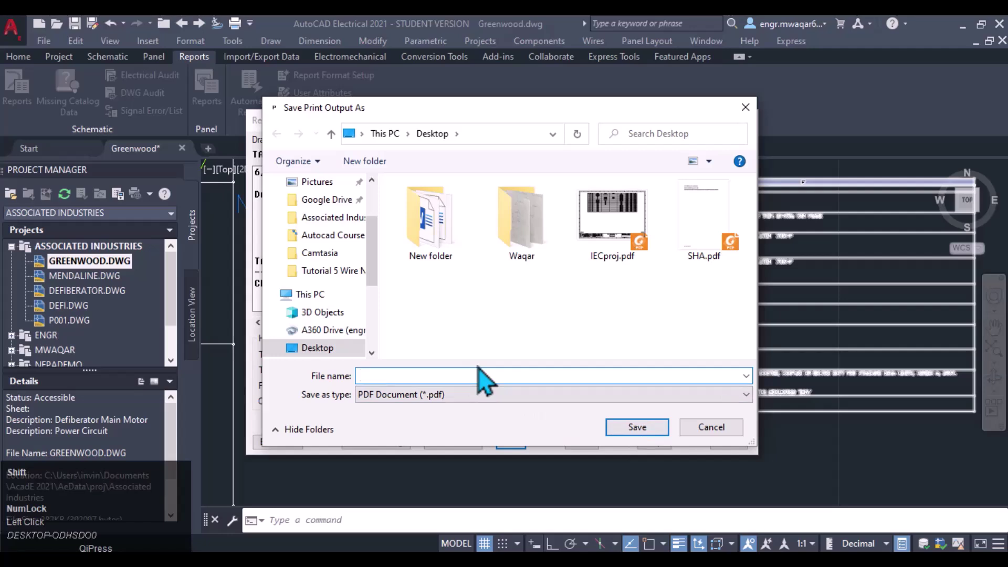
pyautogui.write('GreenwoodRE')
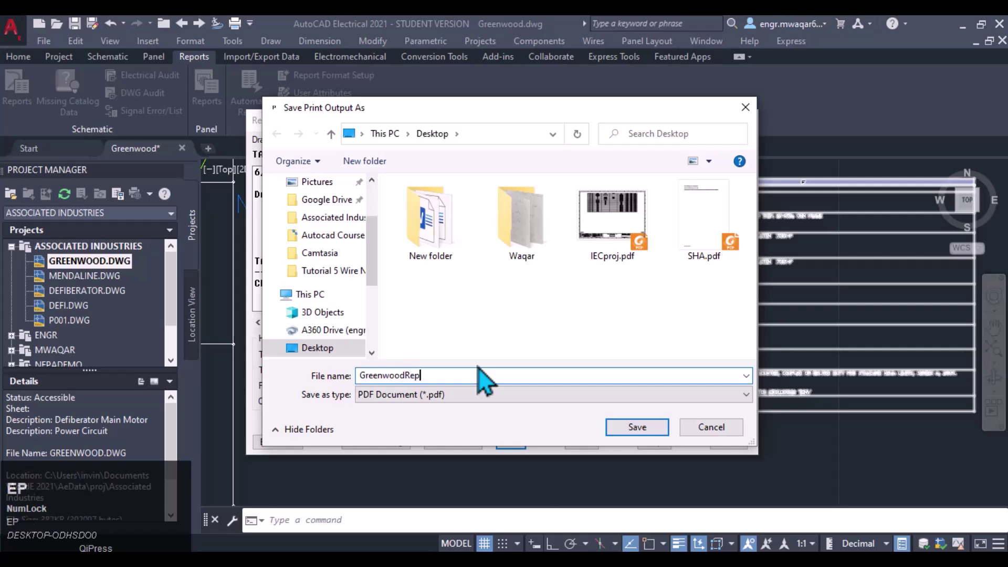
pyautogui.write('port')
pyautogui.click(636, 428)
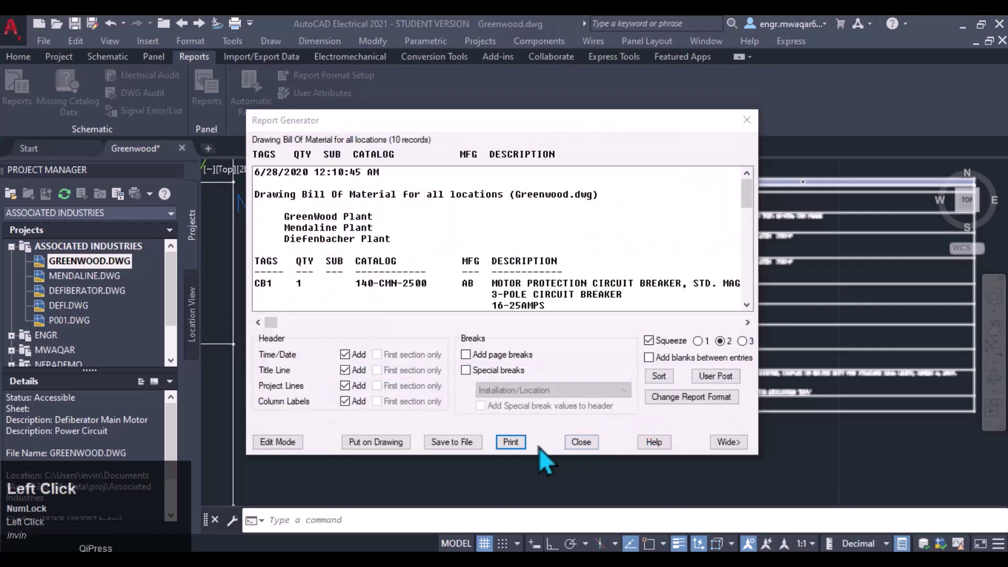
pyautogui.click(580, 444)
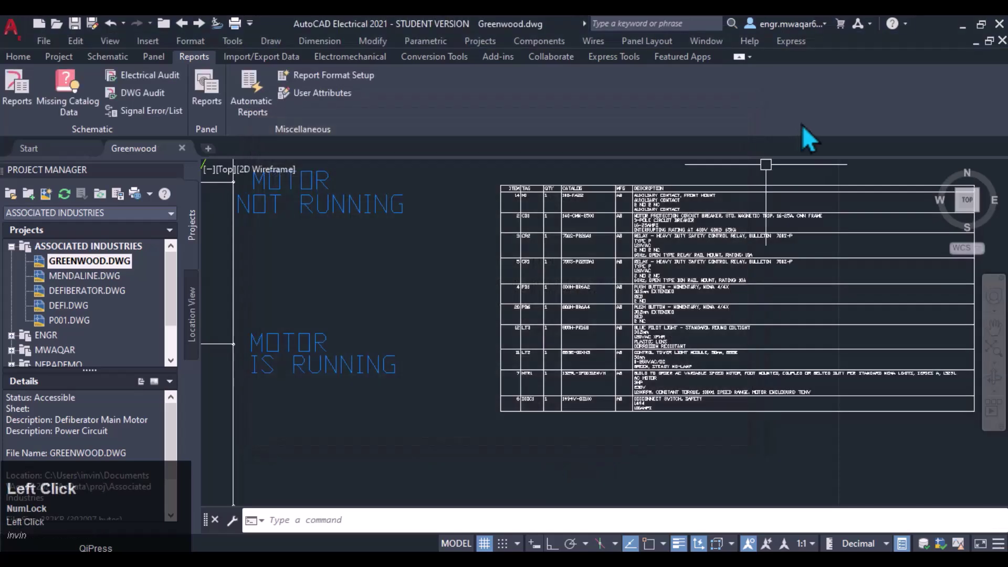
# Open GreenwoodReport.pdf from the Desktop in Foxit Reader, examine its header and component entries, and return to AutoCAD Electrical
pyautogui.click(965, 23)
pyautogui.click(34, 42)
pyautogui.doubleClick(34, 42)
pyautogui.scroll(-10, 204, 354)
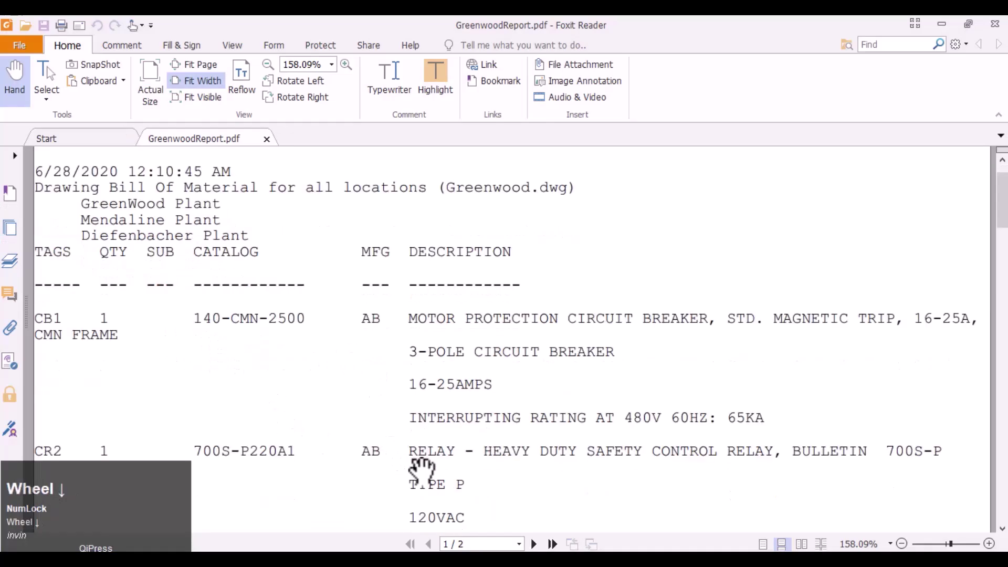
pyautogui.scroll(-10, 288, 304)
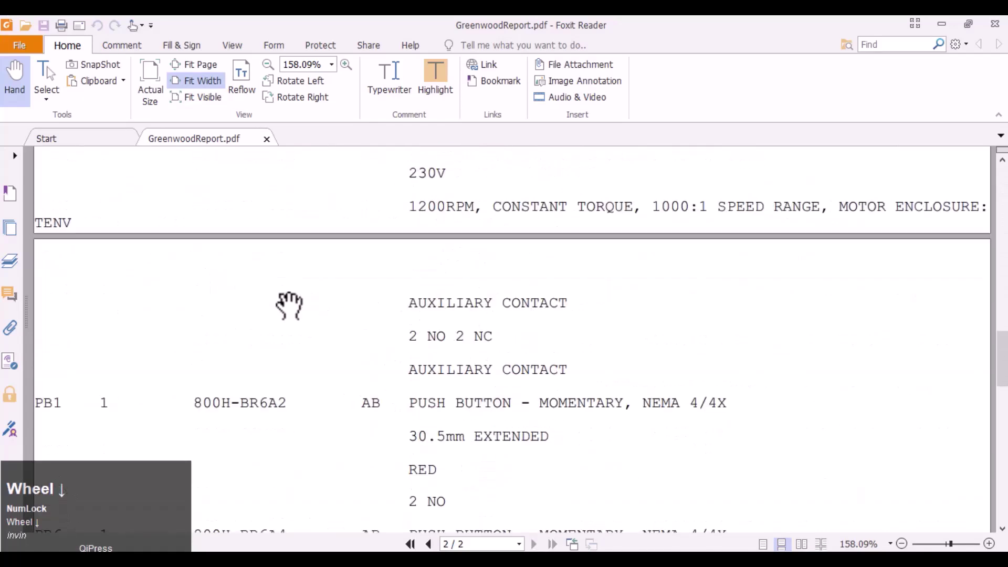
pyautogui.scroll(5, 290, 306)
pyautogui.scroll(10, 290, 306)
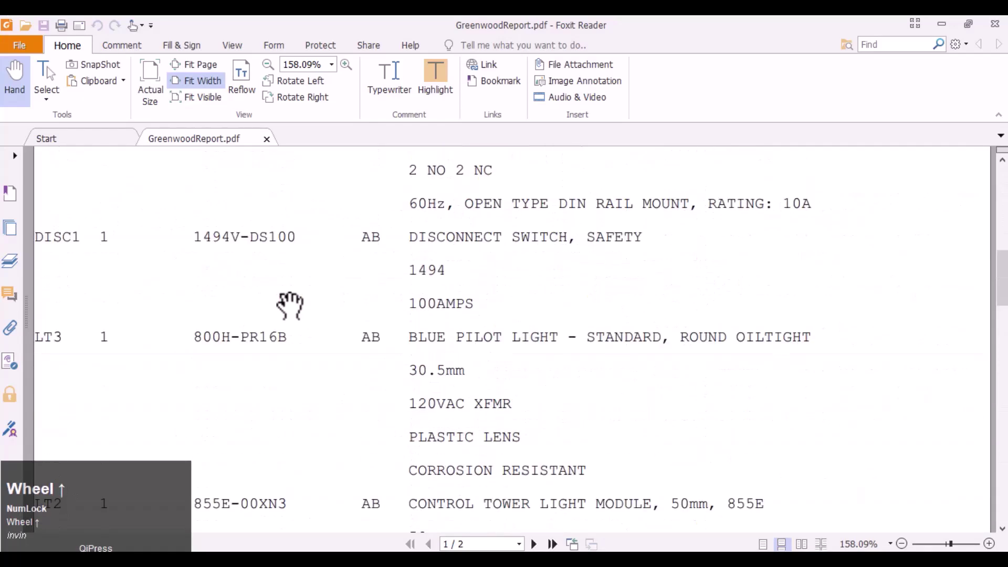
pyautogui.scroll(3, 944, 546)
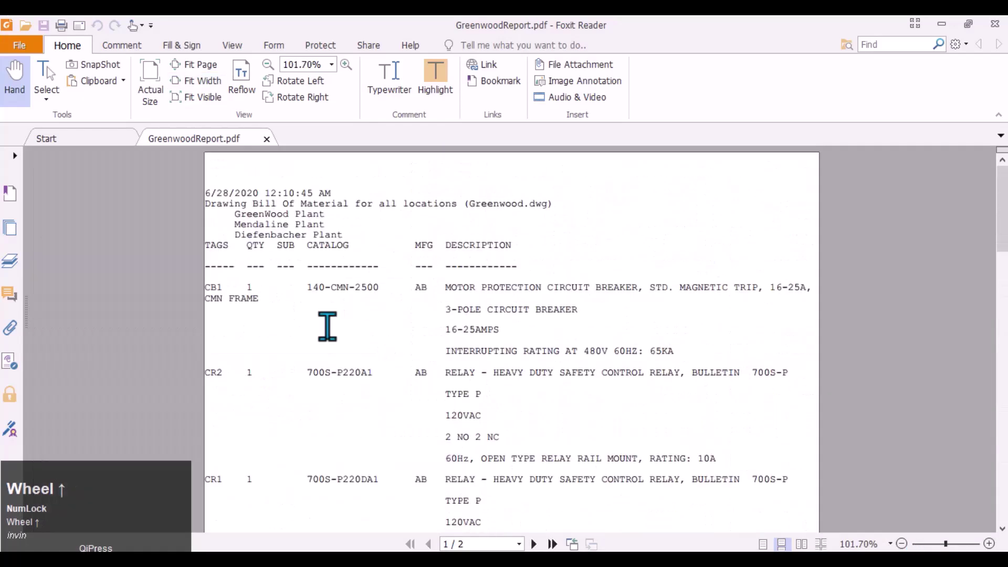
pyautogui.scroll(-3, 327, 325)
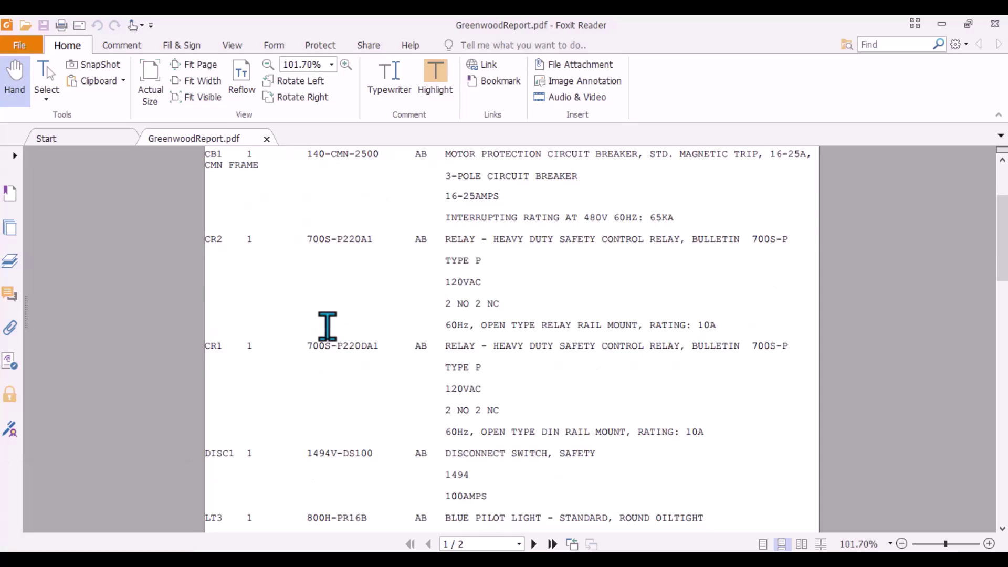
pyautogui.scroll(-15, 328, 328)
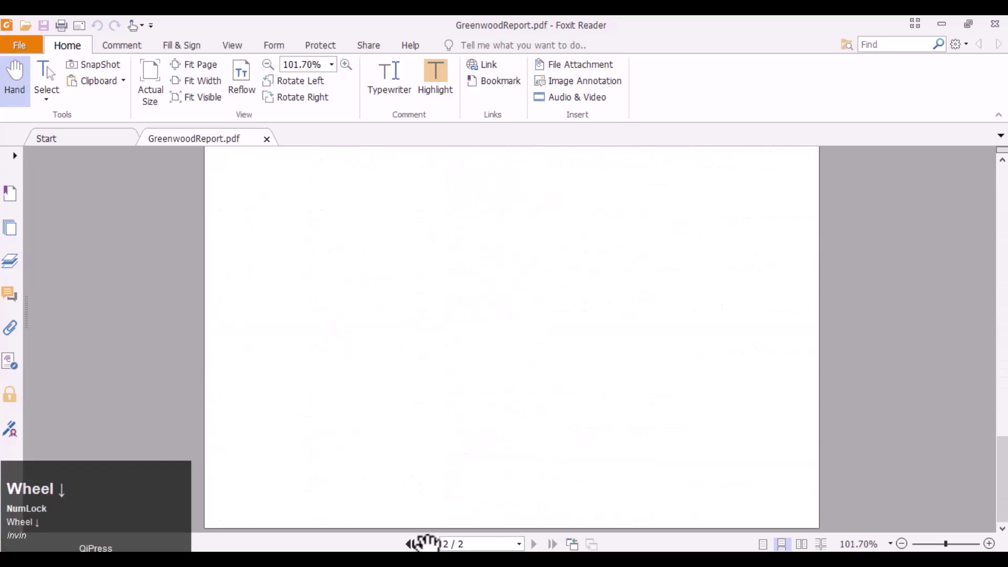
pyautogui.scroll(10, 412, 473)
pyautogui.click(411, 559)
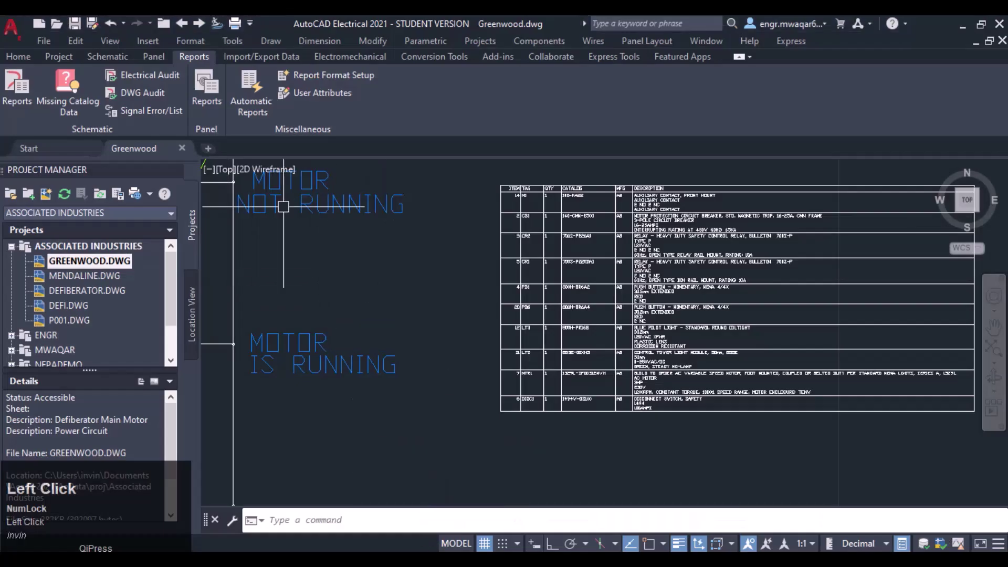
# Generate the schematic Bill of Material for the active drawing again in normal tallied format
pyautogui.scroll(-3, 292, 226)
pyautogui.click(11, 86)
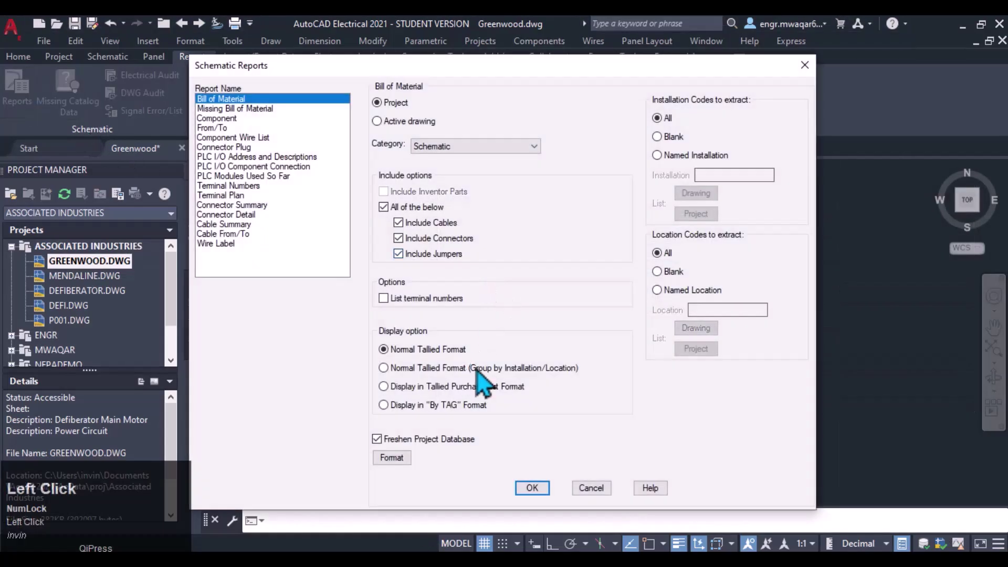
pyautogui.click(388, 122)
pyautogui.click(532, 487)
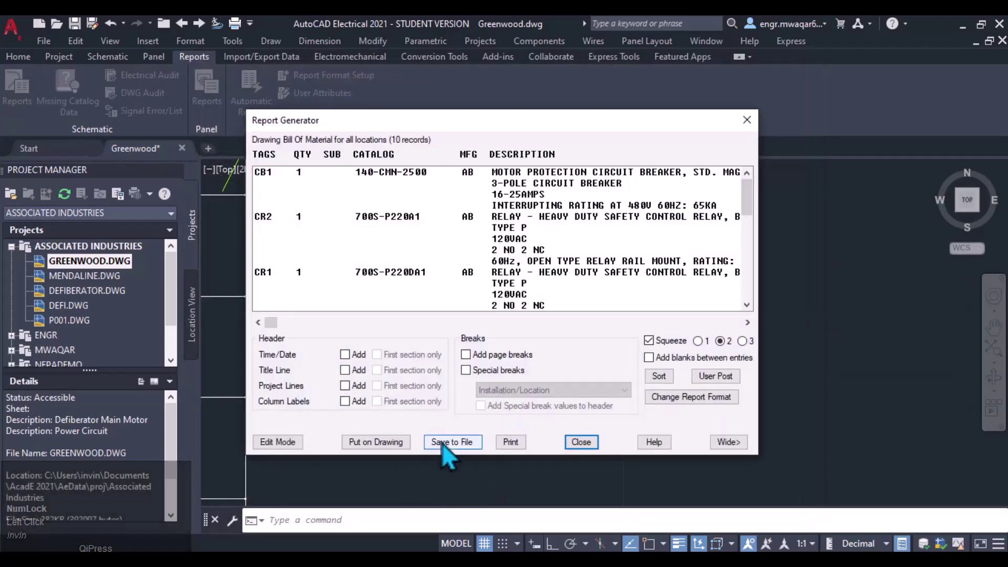
# Choose to save the report to a file in Excel spreadsheet format (.xls) with the Desktop as its destination
pyautogui.click(442, 443)
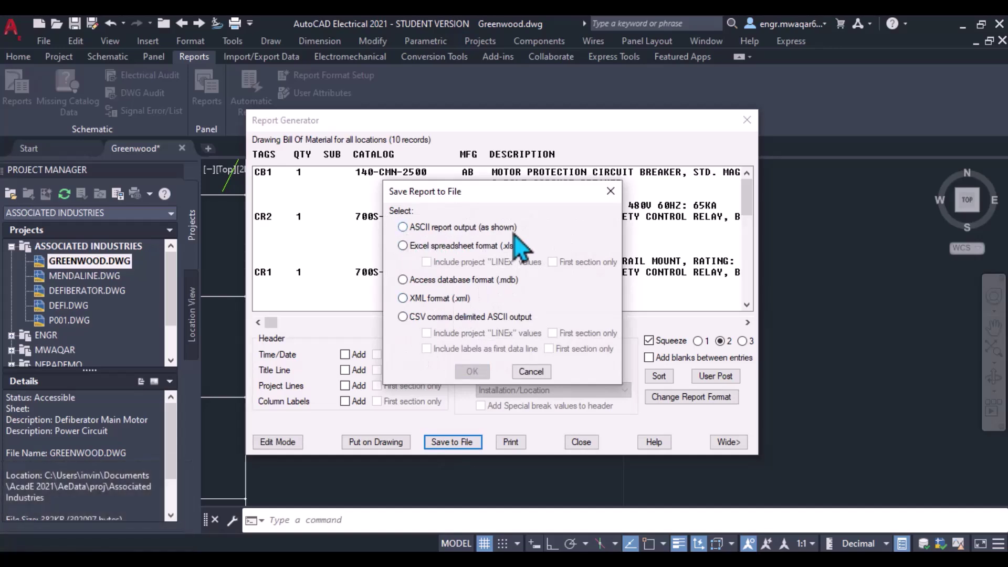
pyautogui.click(403, 246)
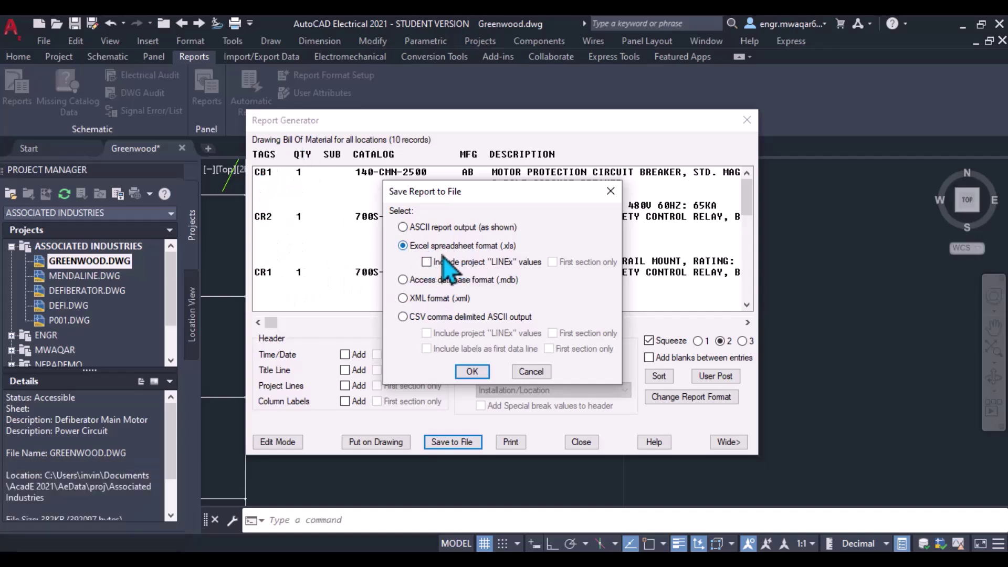
pyautogui.click(472, 371)
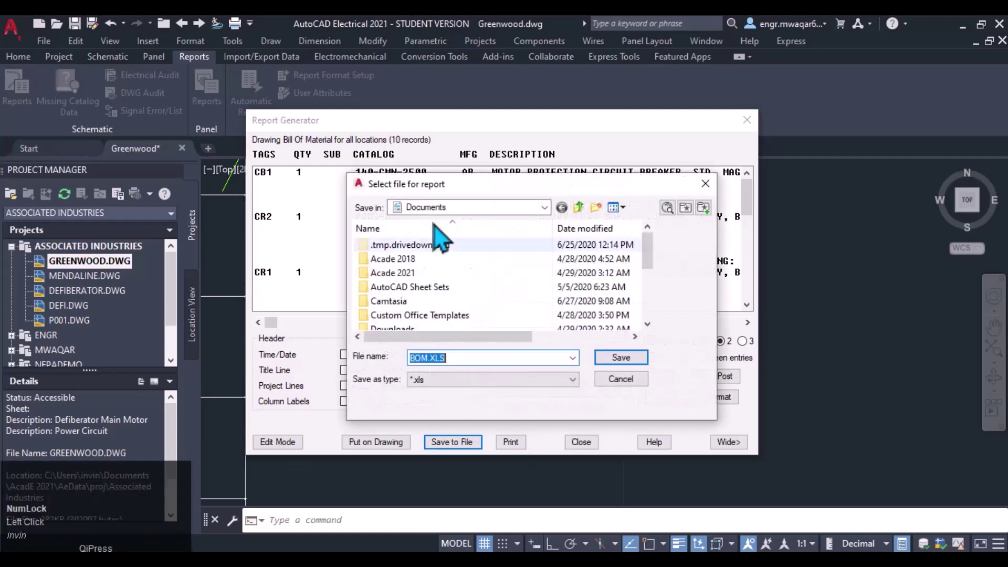
pyautogui.click(542, 208)
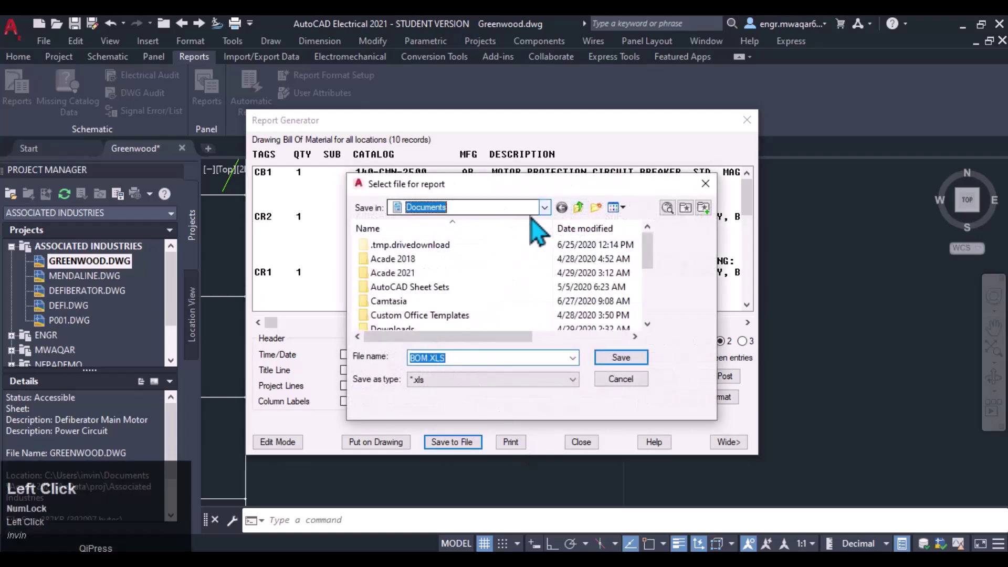
pyautogui.click(544, 208)
pyautogui.click(425, 229)
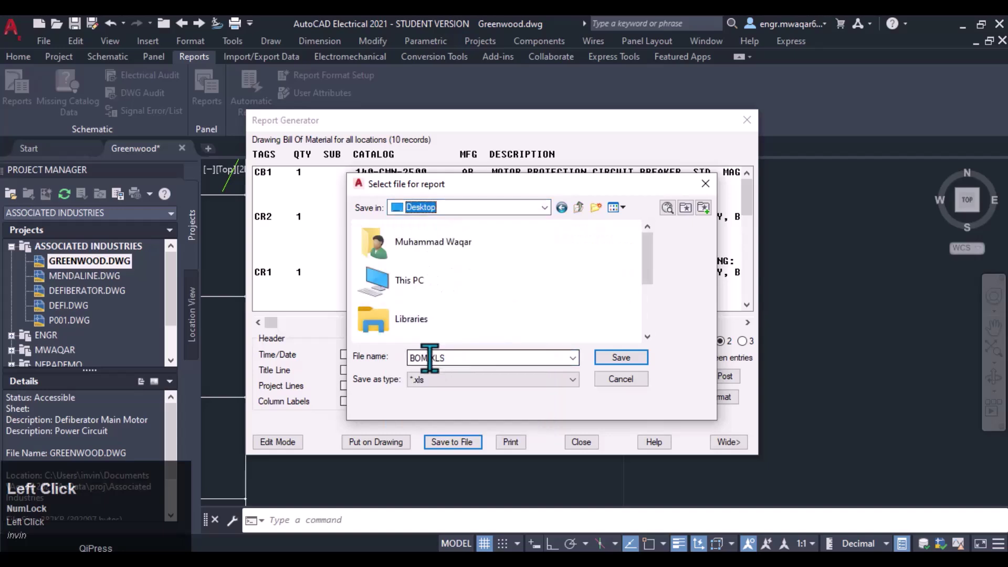
# Save the spreadsheet under the file name GreenwoodReport and leave the report
pyautogui.click(429, 358)
pyautogui.write('Gr')
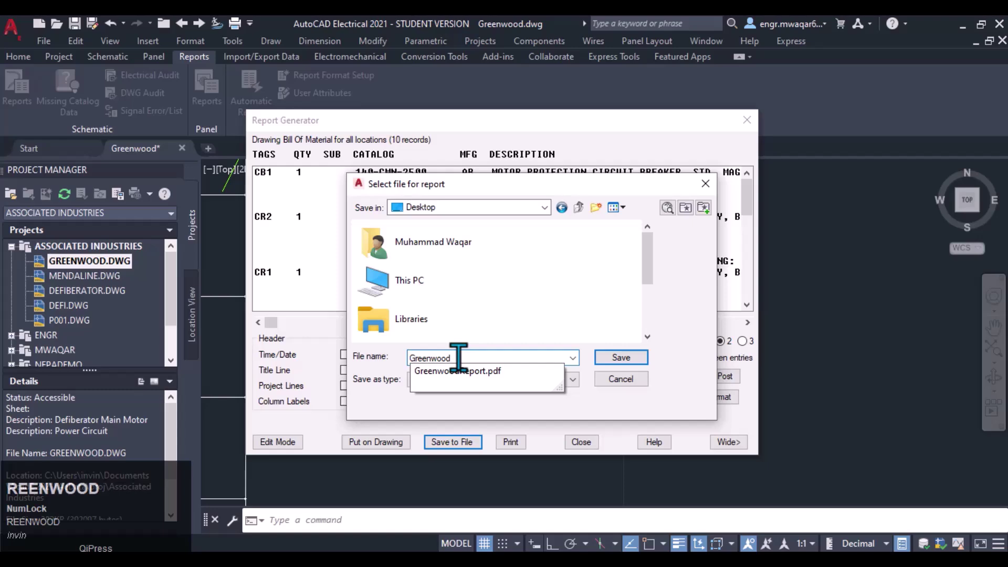
pyautogui.write('eenwood')
pyautogui.press('Down')
pyautogui.press('BackSpace')
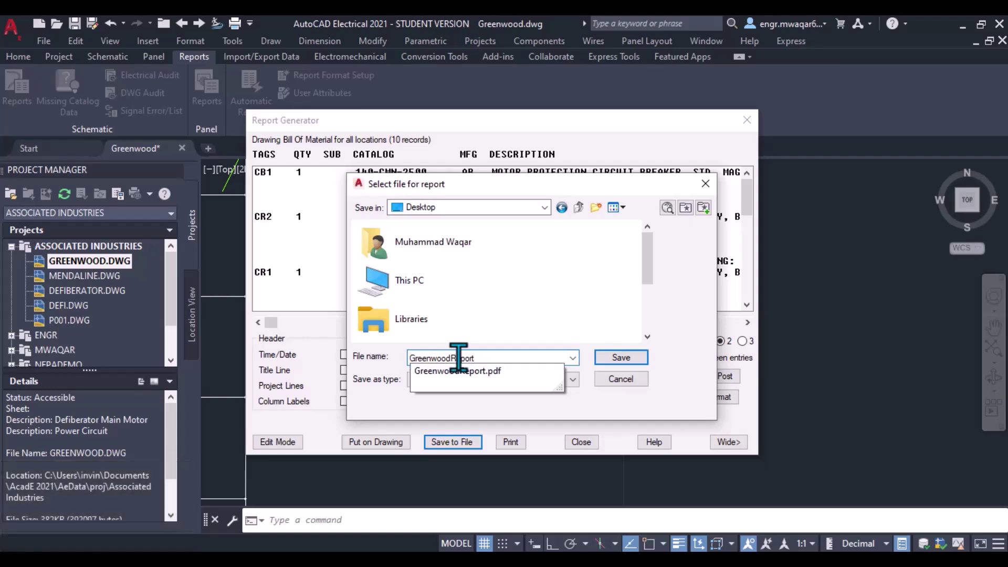
pyautogui.click(596, 316)
pyautogui.click(621, 359)
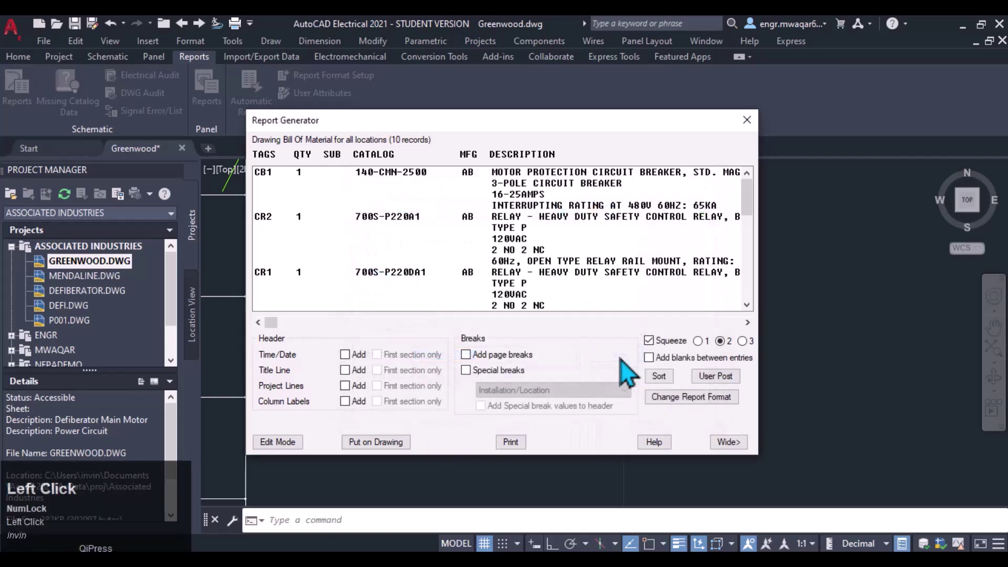
pyautogui.click(354, 304)
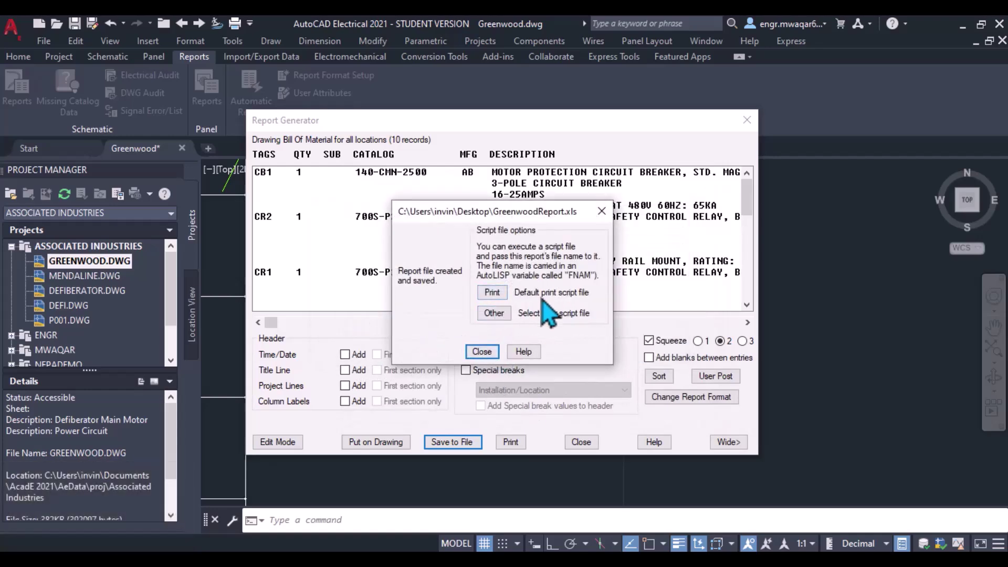
pyautogui.click(491, 292)
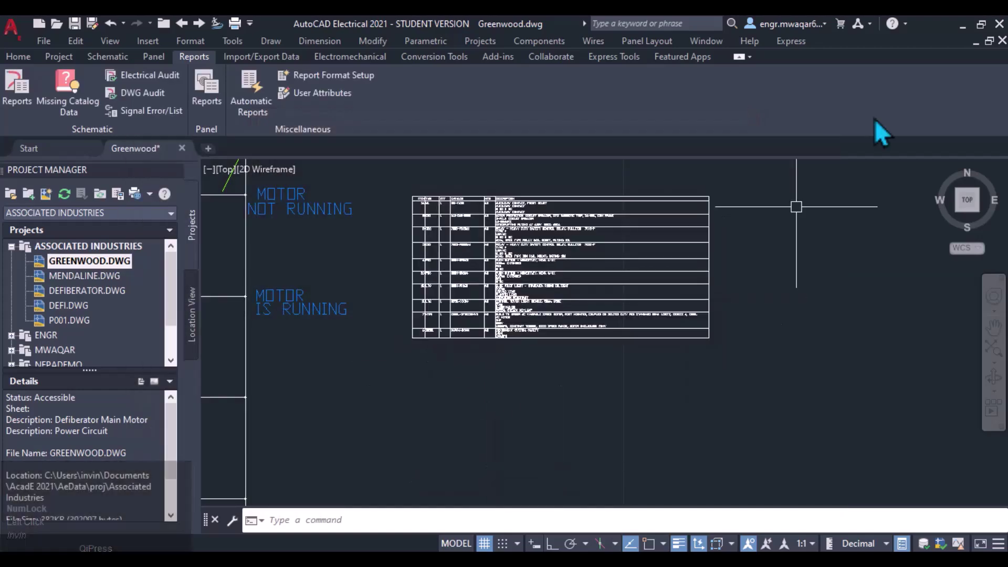
# Open GreenwoodReport.xls from the Desktop in Excel, examine the exported bill of material columns, and close the workbook to return to the drawing
pyautogui.click(961, 21)
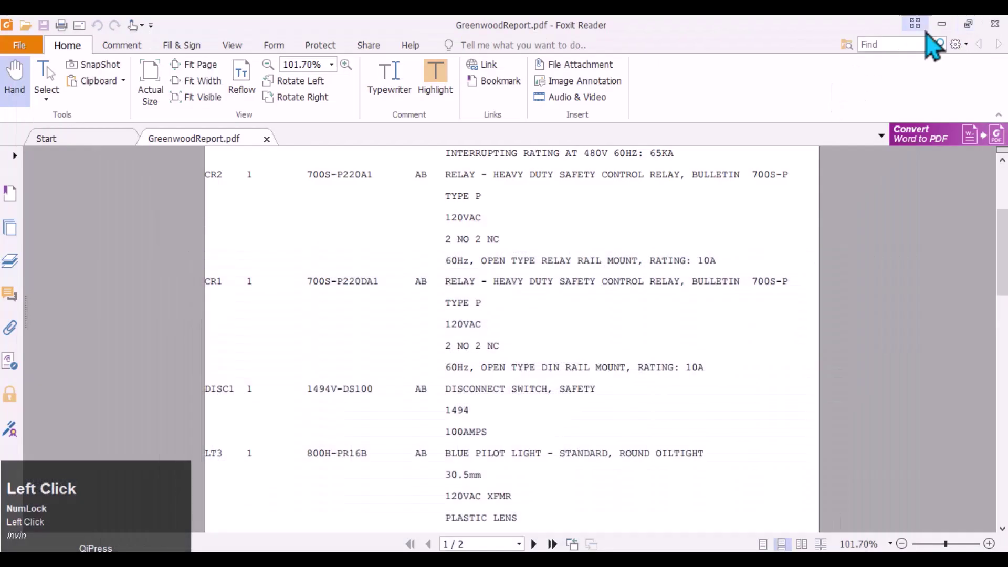
pyautogui.click(955, 20)
pyautogui.click(125, 58)
pyautogui.click(415, 560)
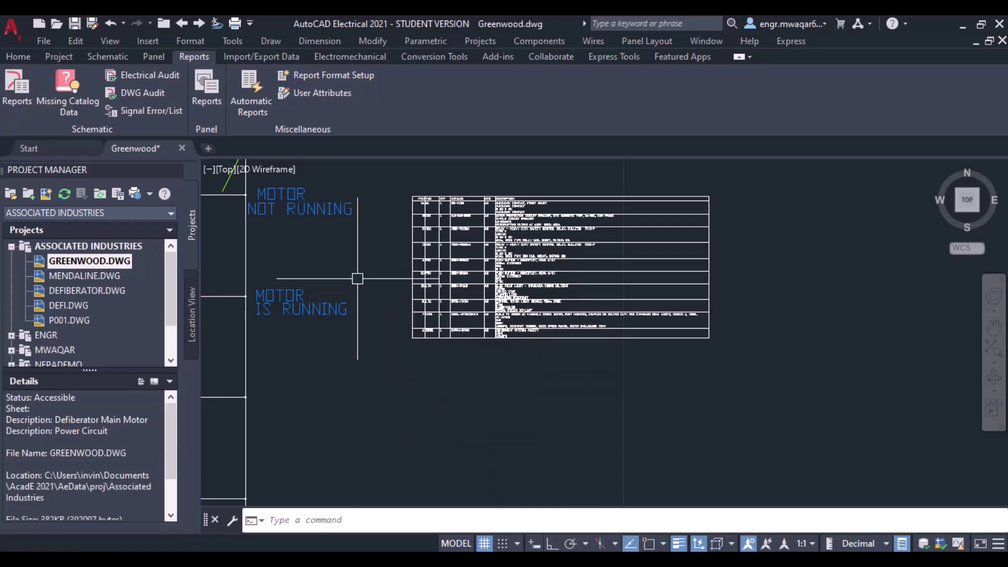
pyautogui.scroll(5, 396, 216)
pyautogui.moveTo(331, 218); pyautogui.dragTo(372, 289, button='middle')
pyautogui.scroll(-2, 372, 289)
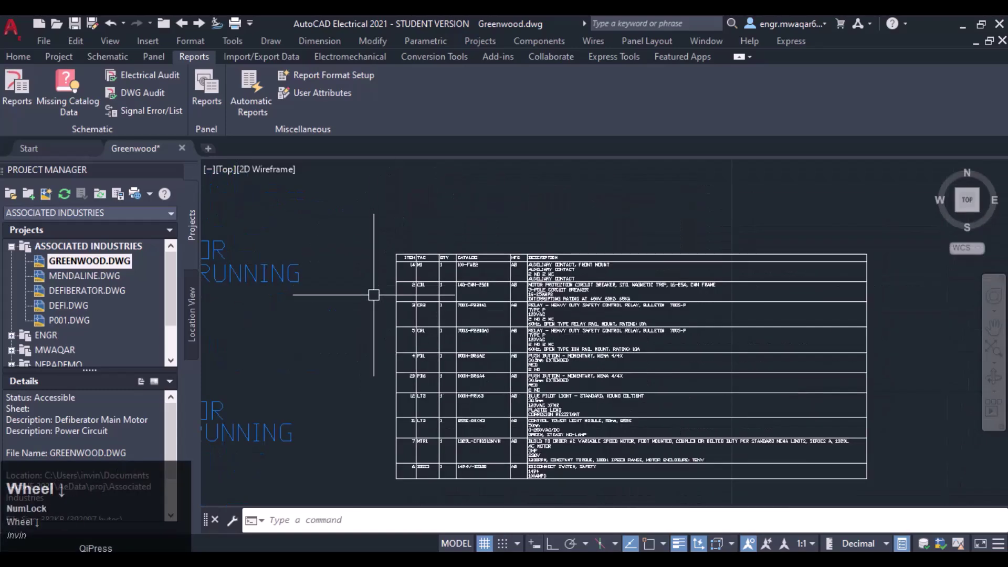
pyautogui.click(464, 560)
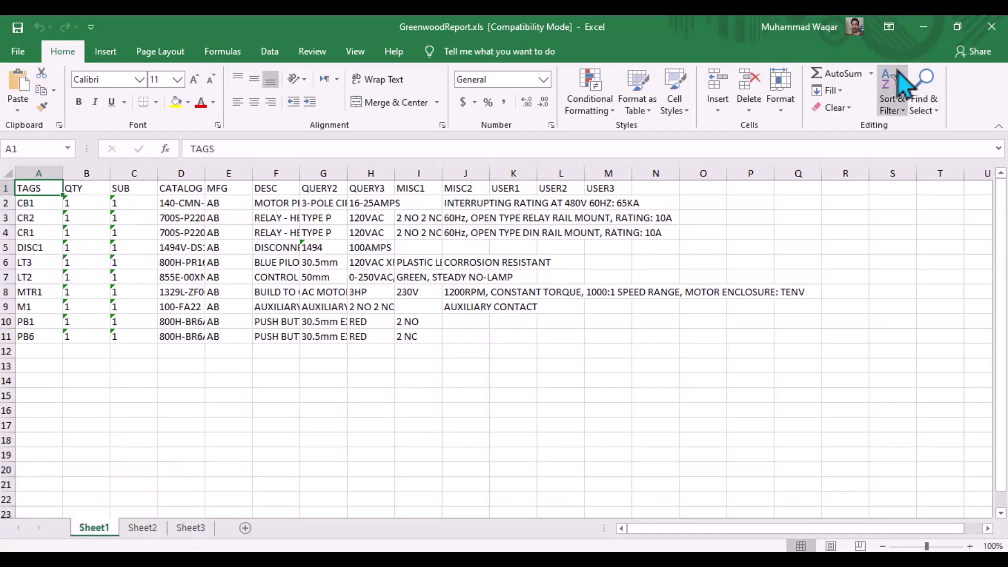
pyautogui.click(992, 26)
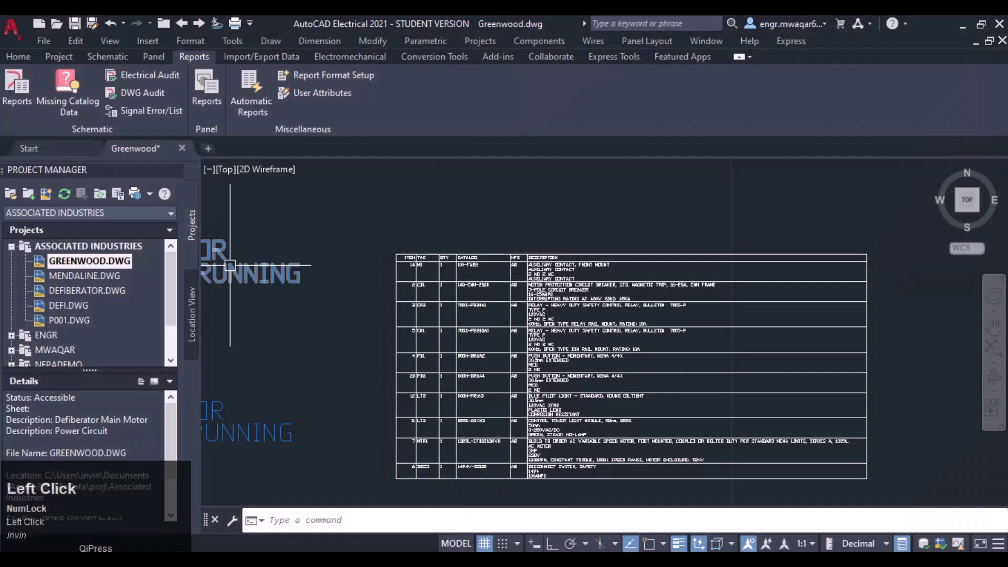
pyautogui.moveTo(375, 238); pyautogui.dragTo(398, 221, button='middle')
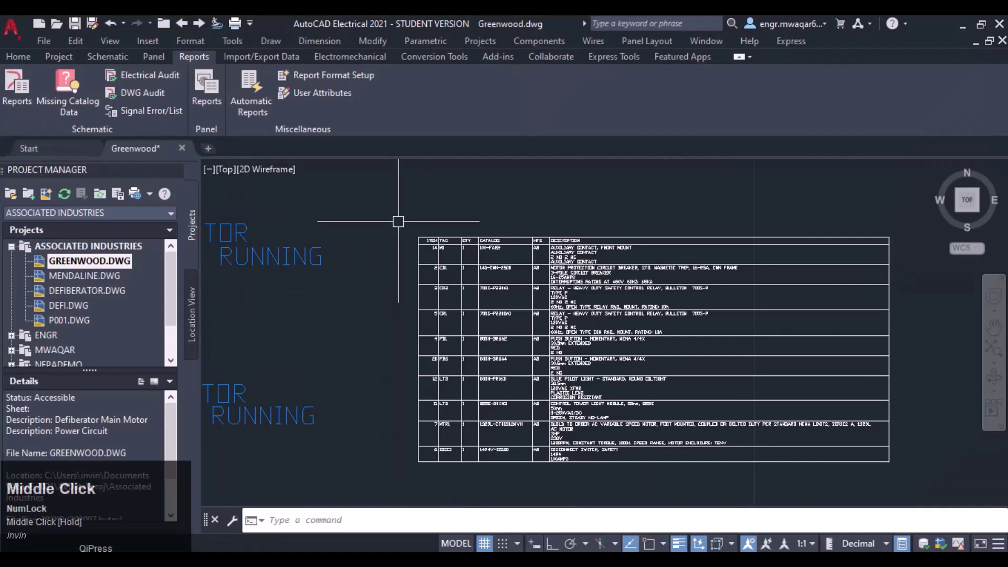